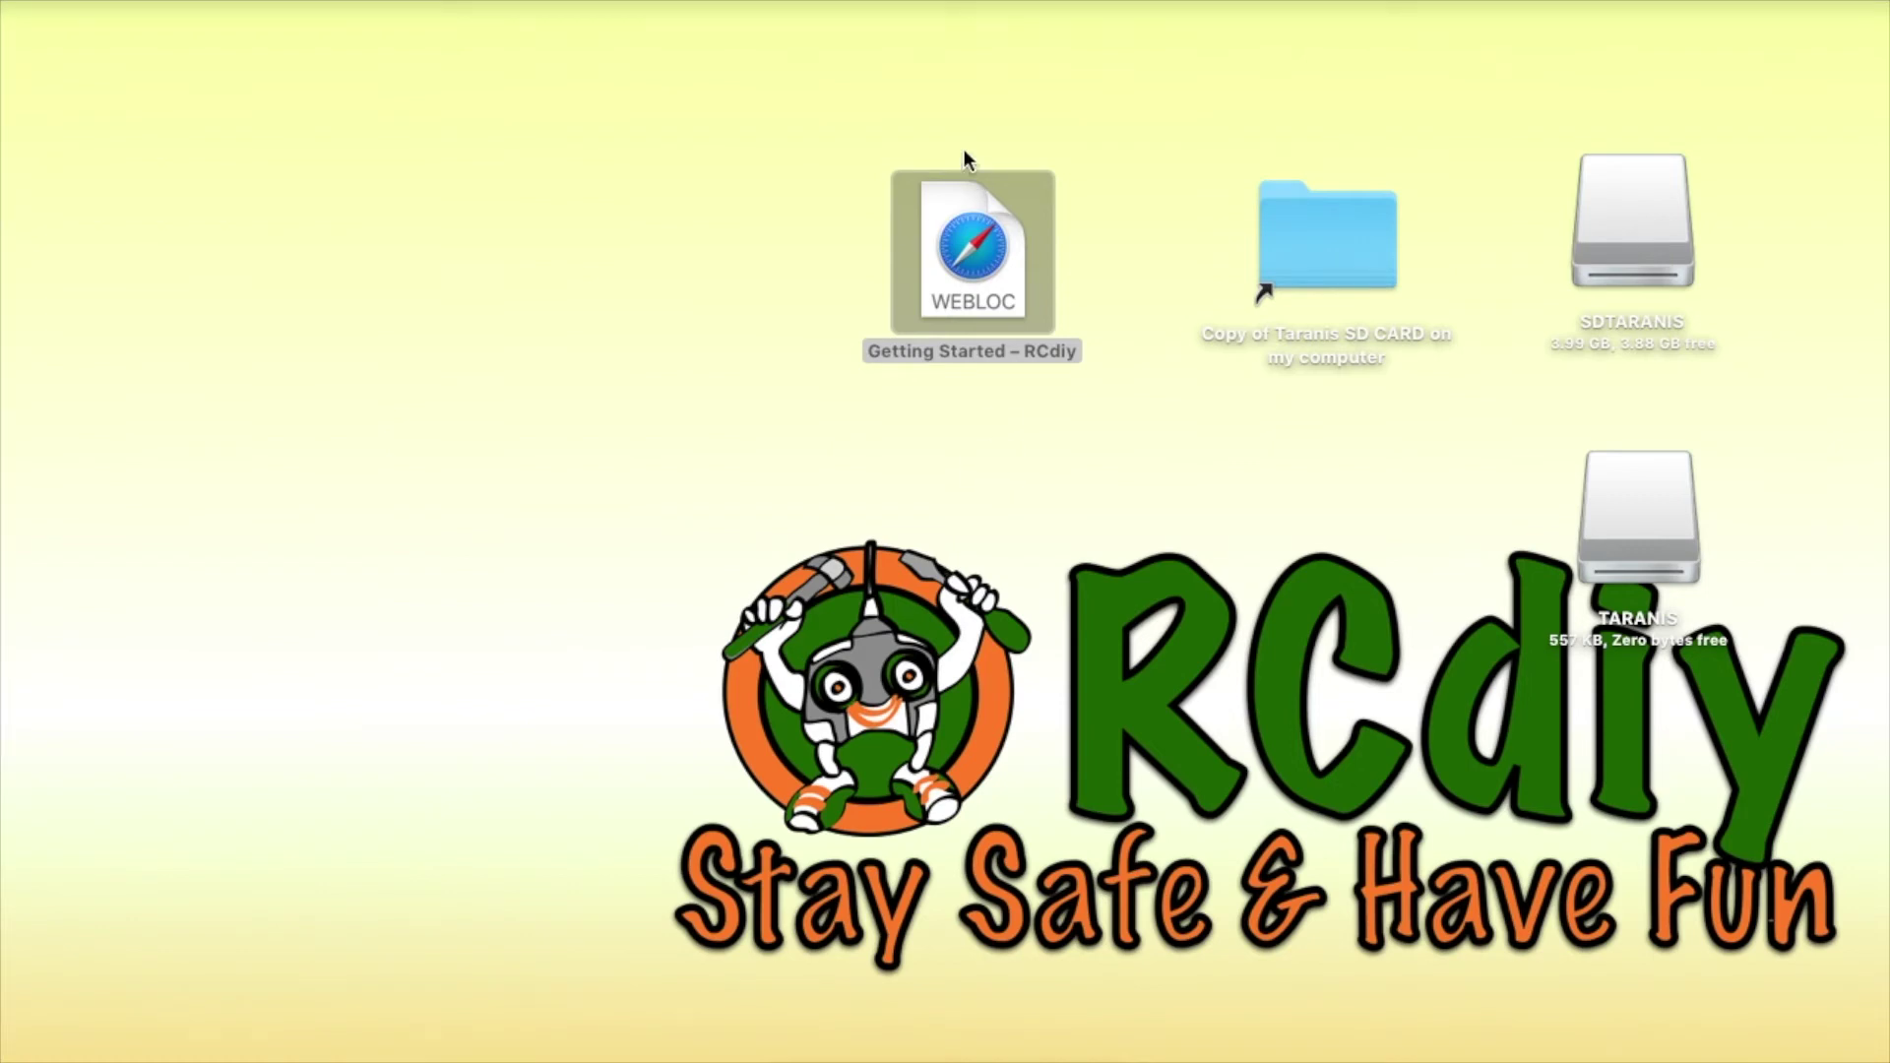
Step: Open the Getting Started – RCdiy web page from the desktop and read its sections on telemetry scripts, the script file and suggestions
double_click(979, 229)
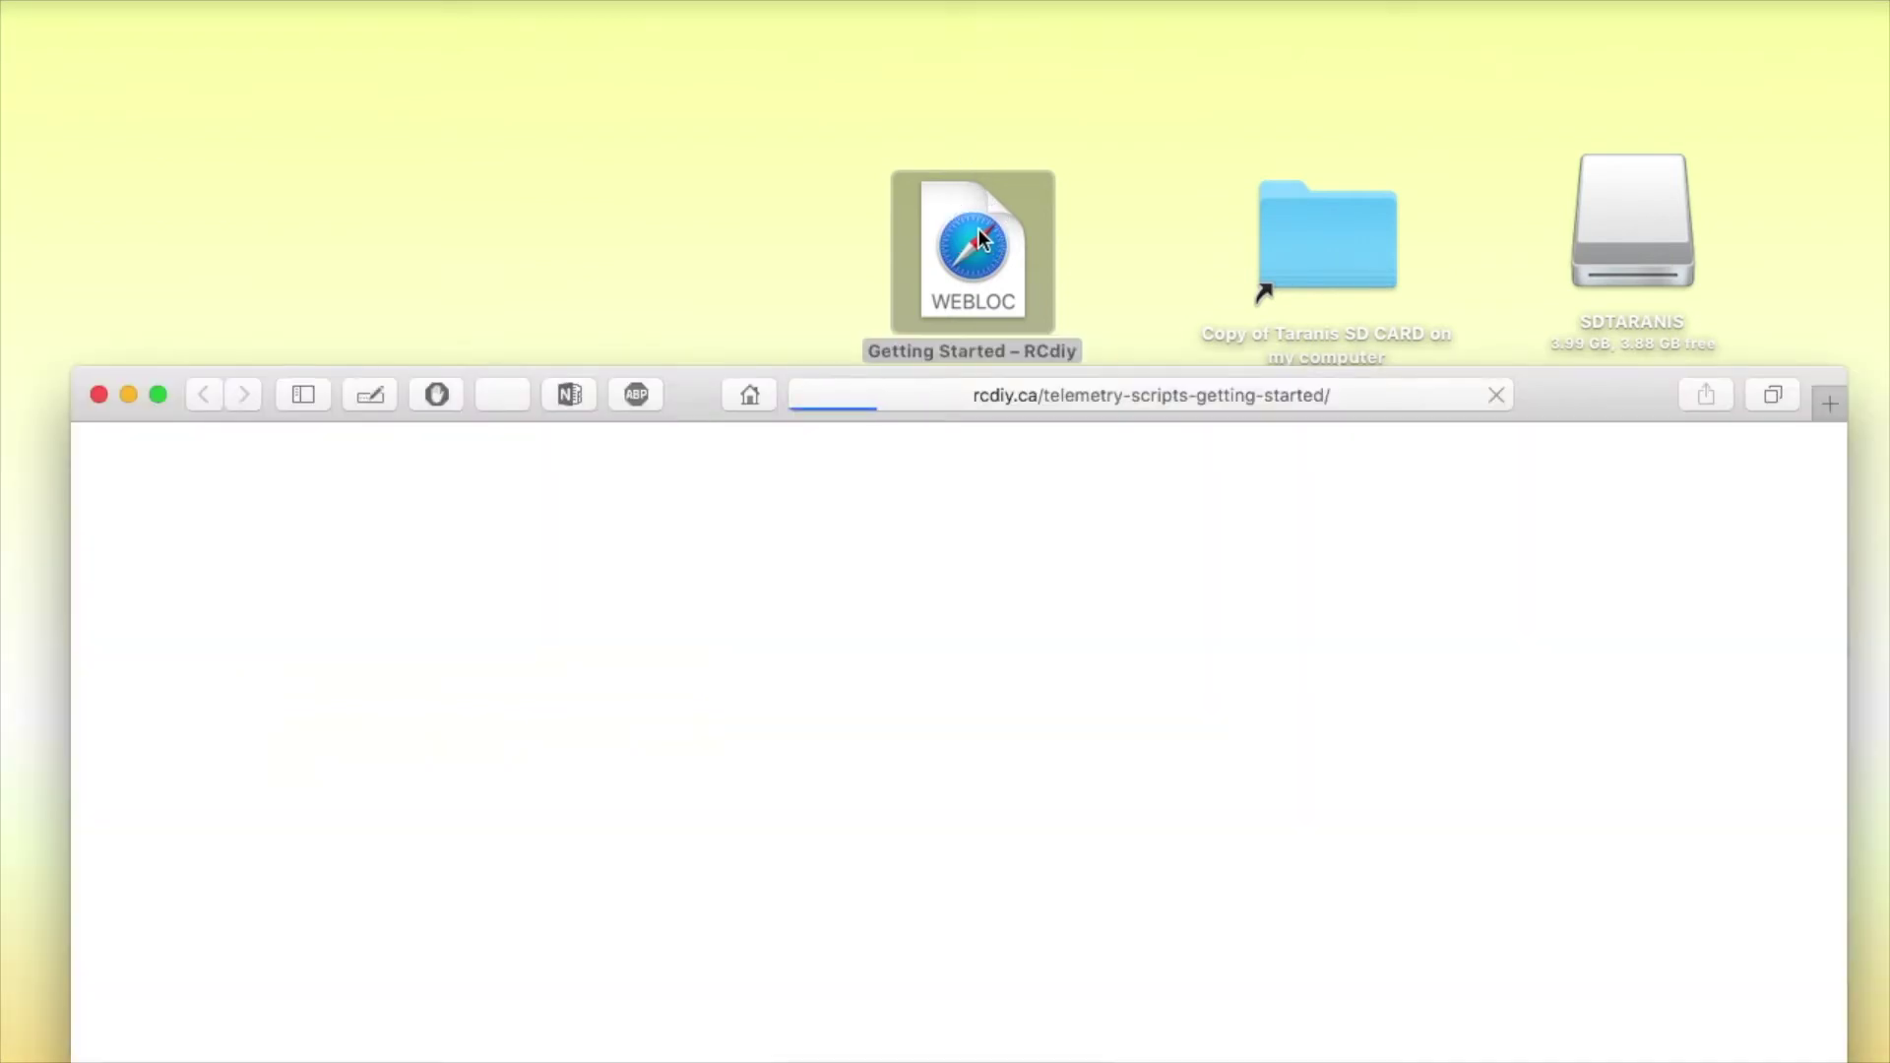
drag(1564, 405, 1519, 47)
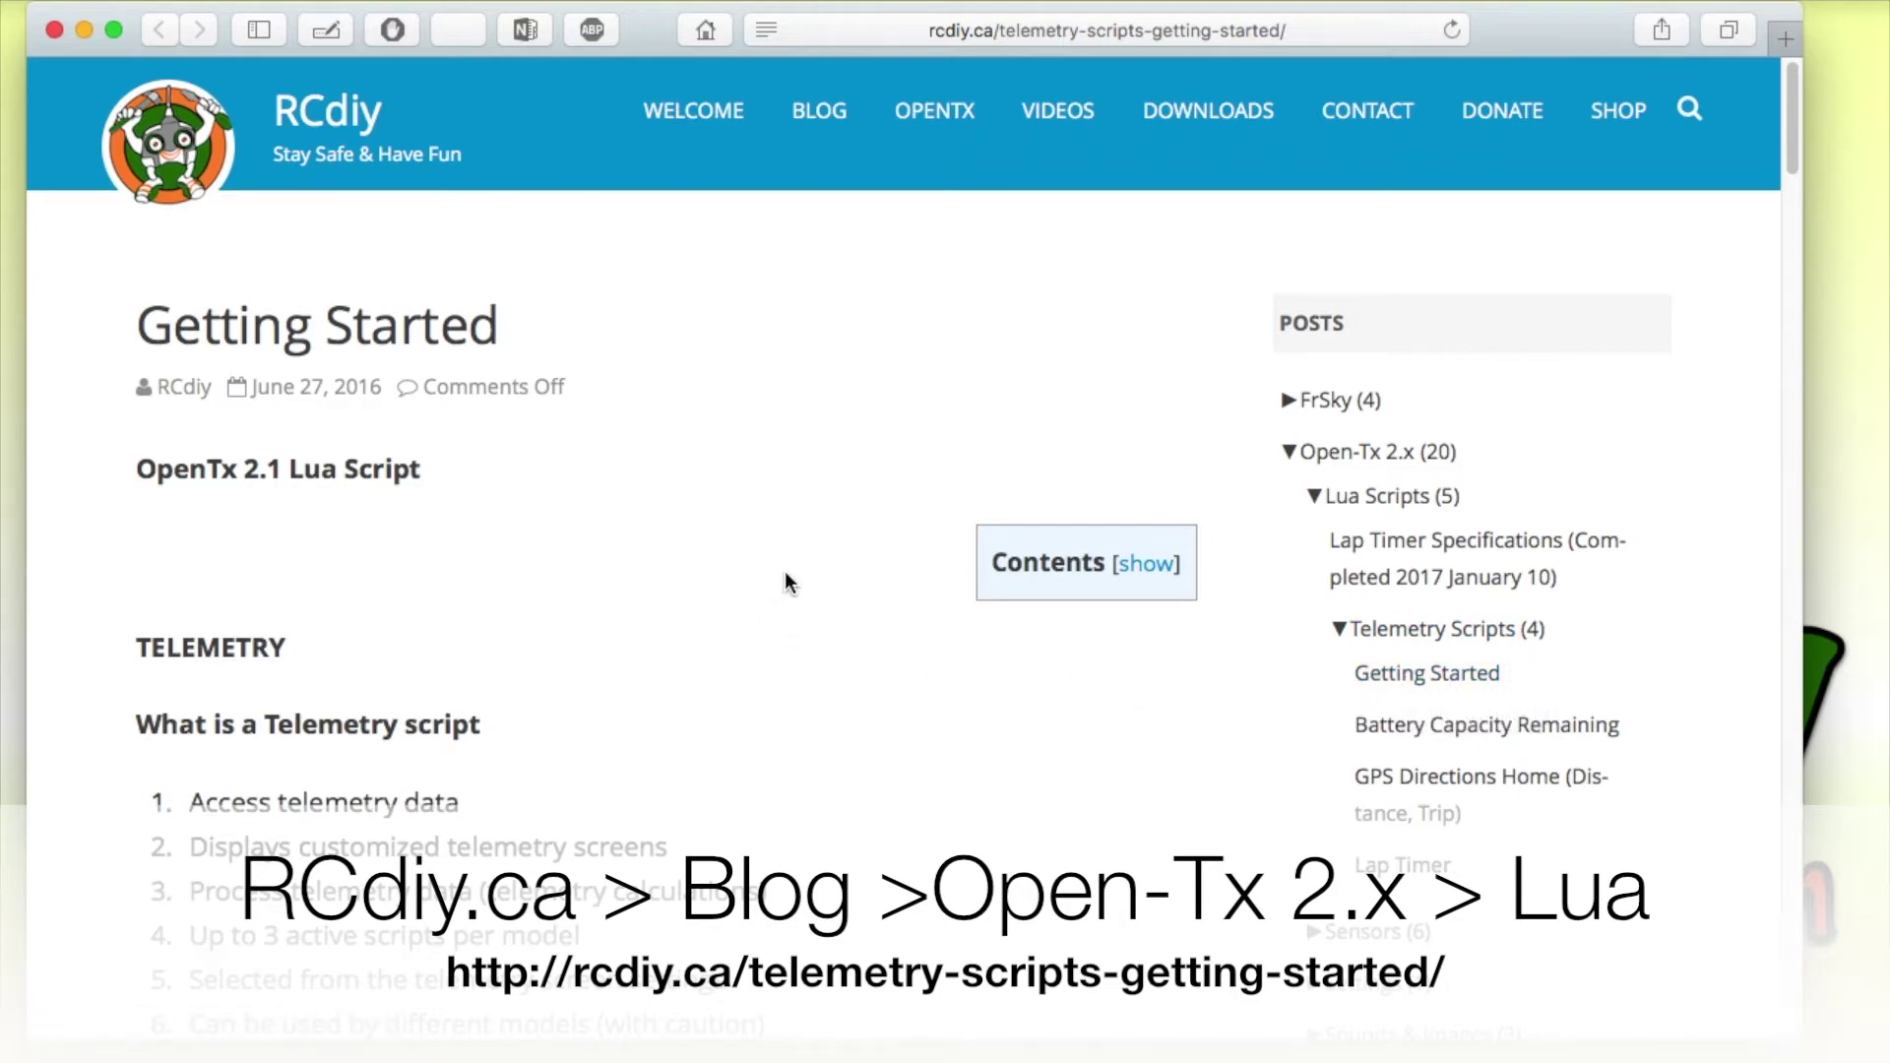
scroll(784, 573, down, 5)
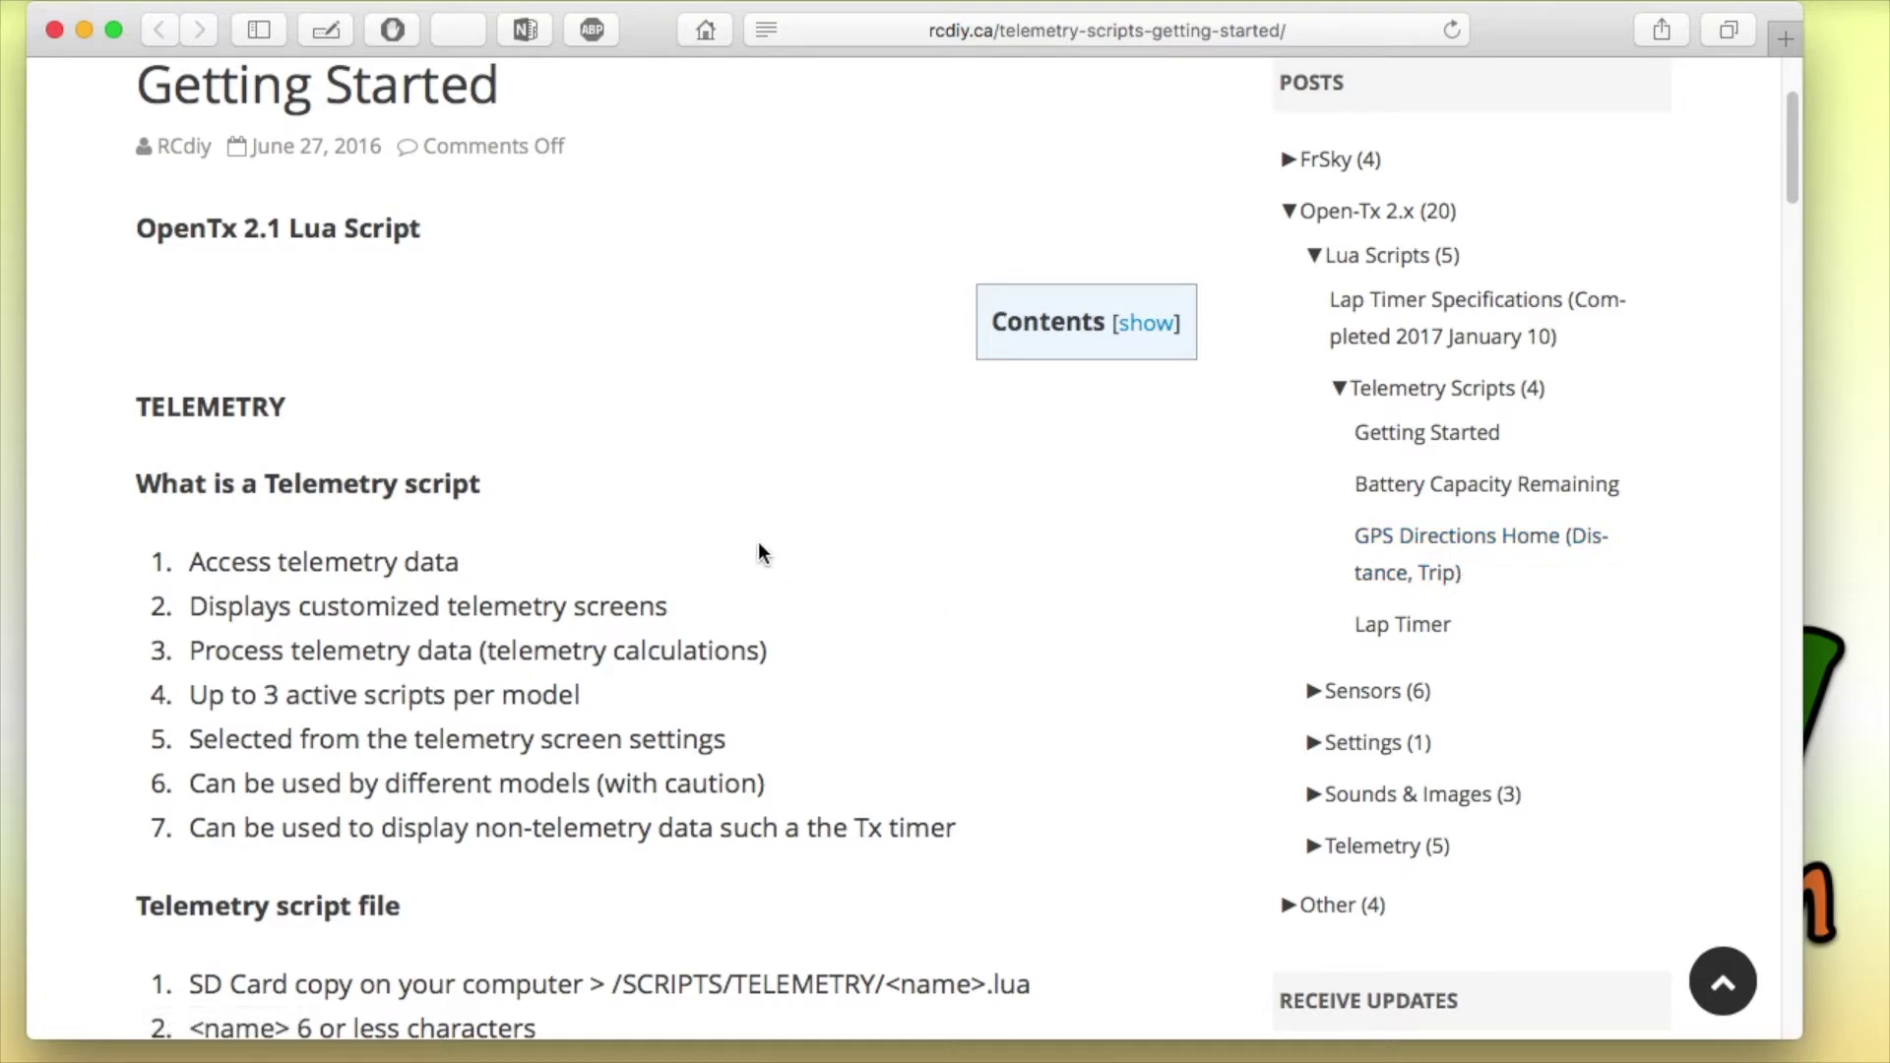
scroll(760, 553, down, 2)
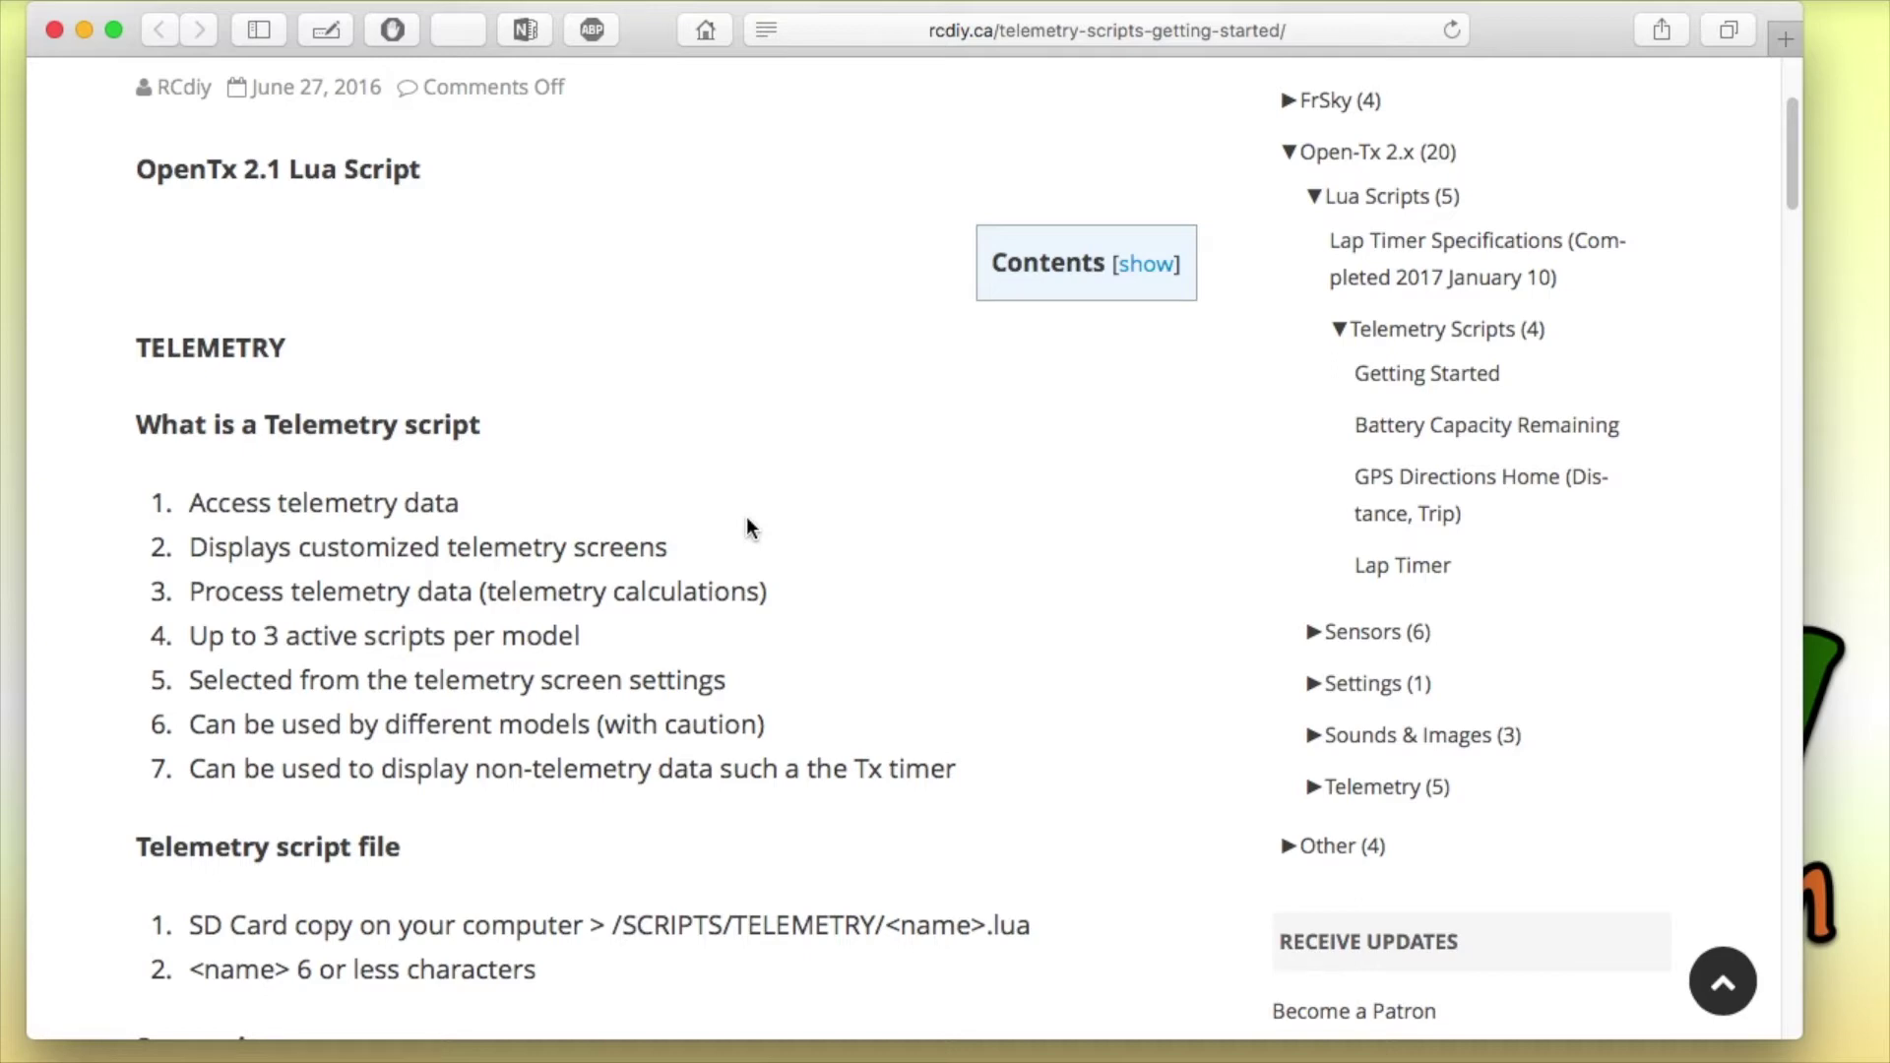
scroll(730, 504, down, 5)
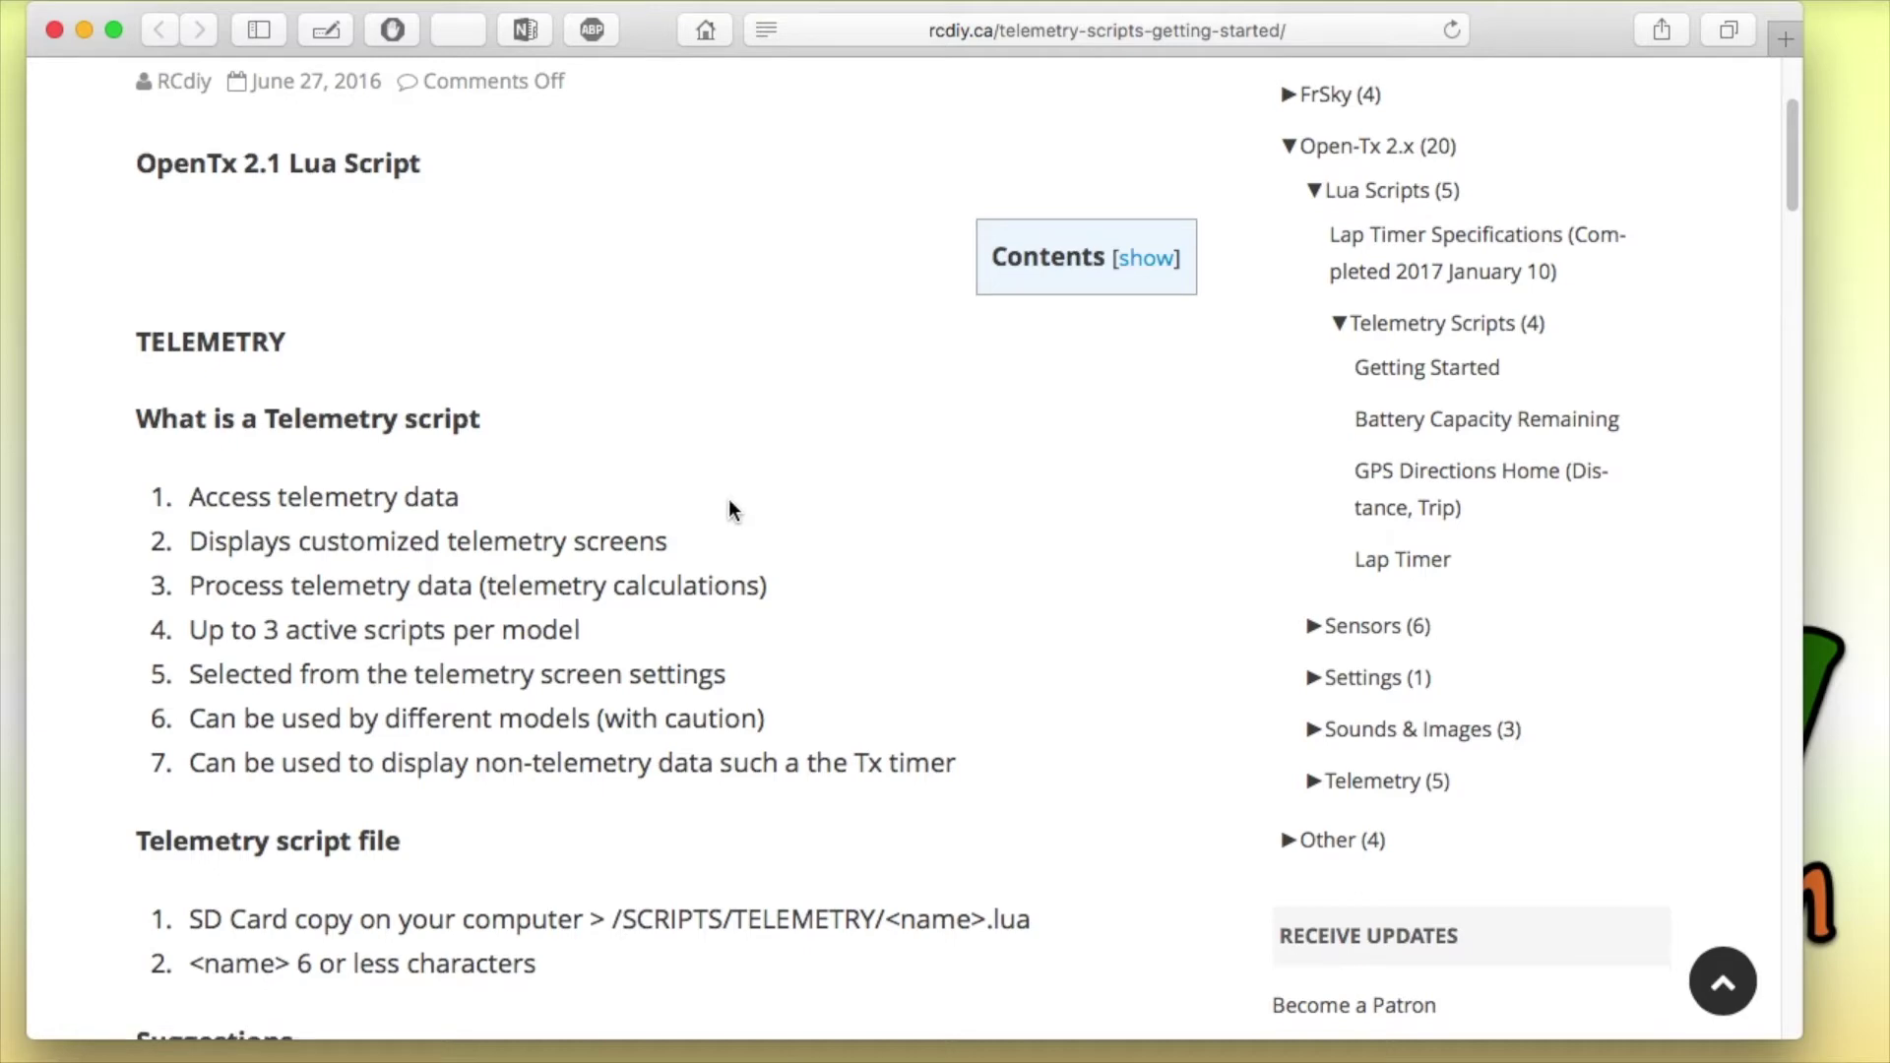
scroll(730, 504, down, 1)
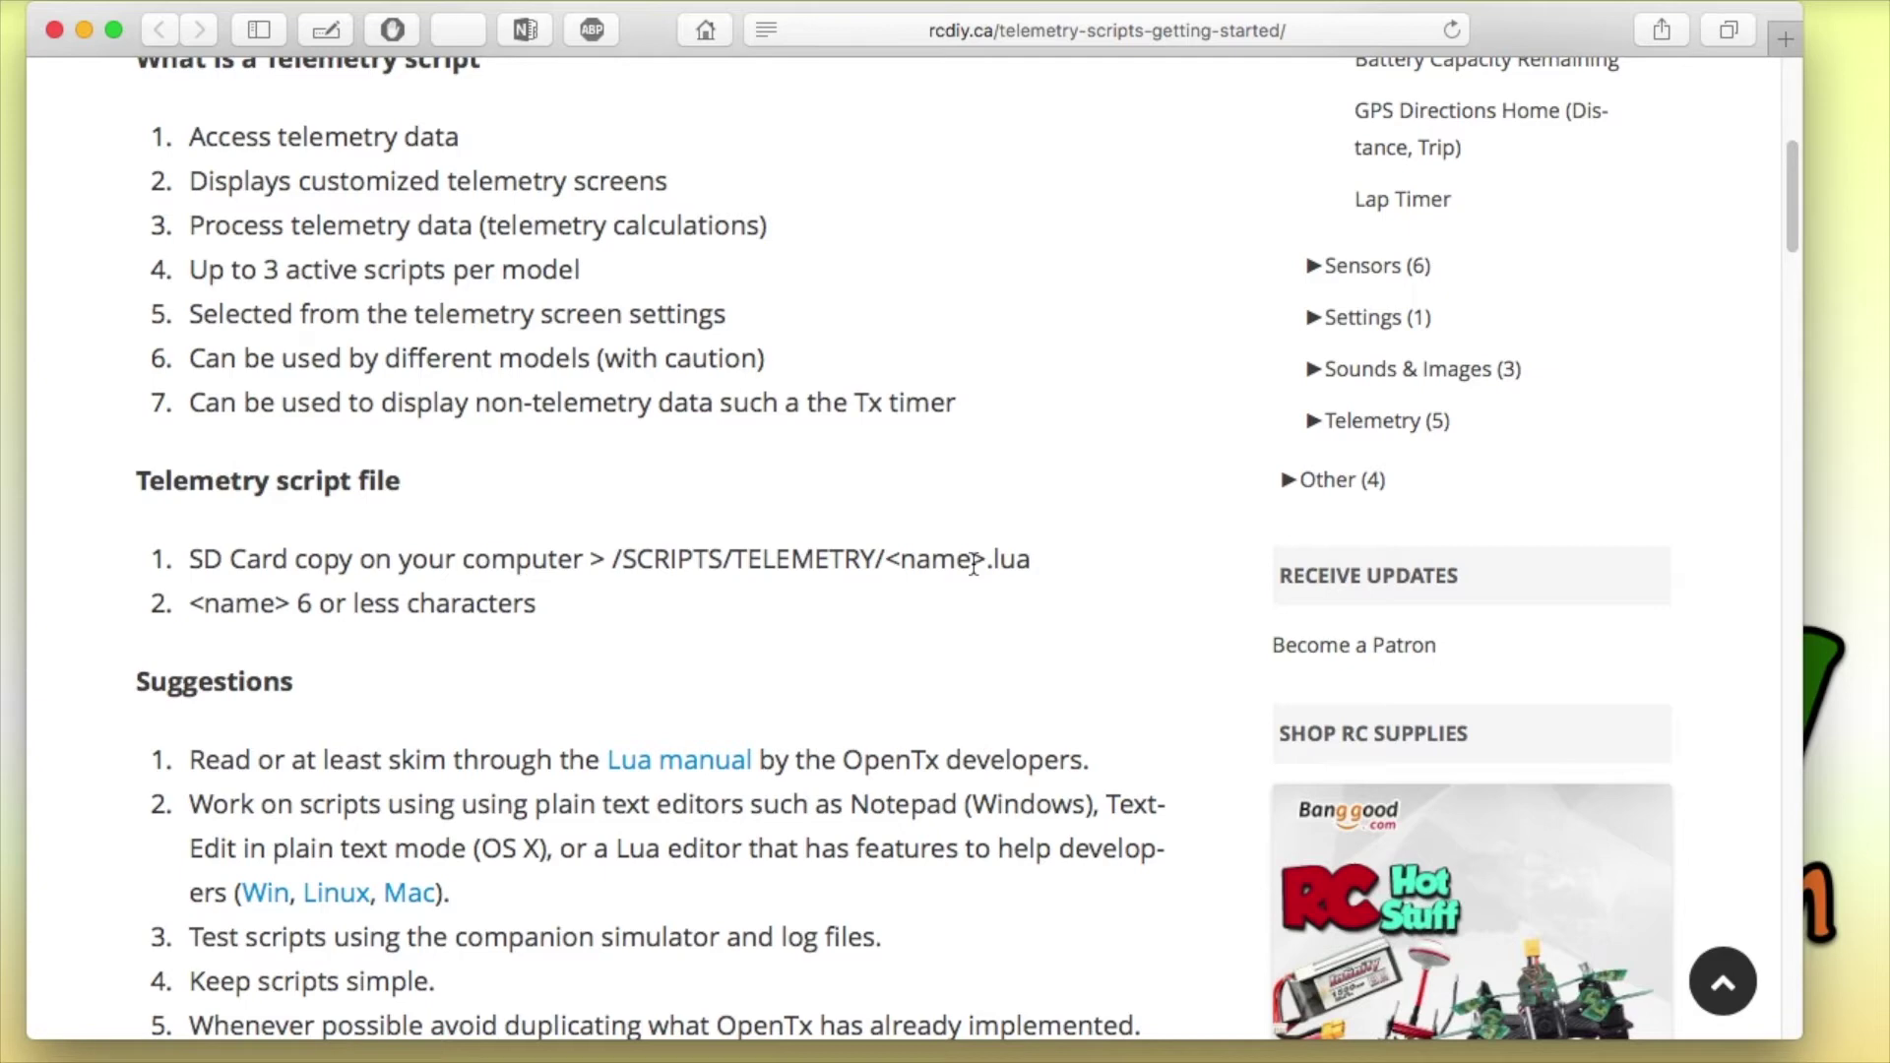
scroll(907, 528, down, 10)
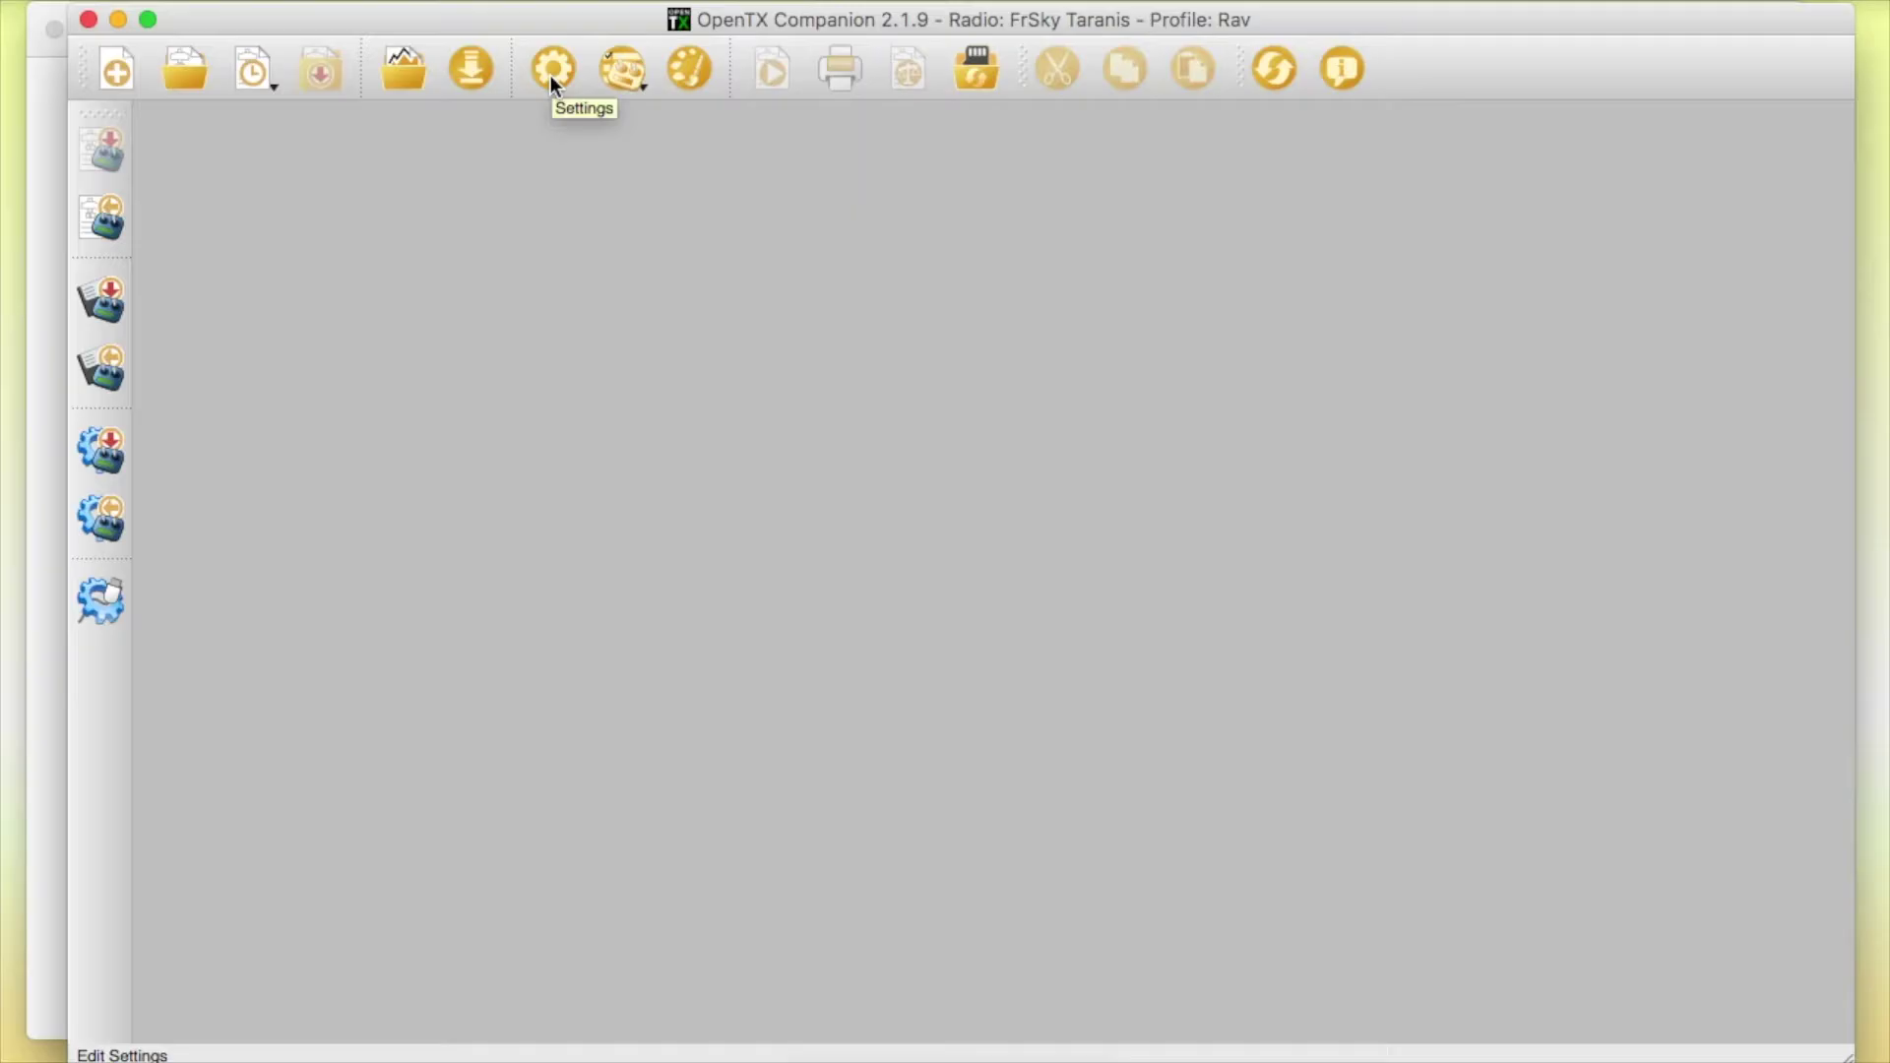
Step: In OpenTX Companion's radio profile settings, toggle the lua build option off and back on and save the settings
click(551, 75)
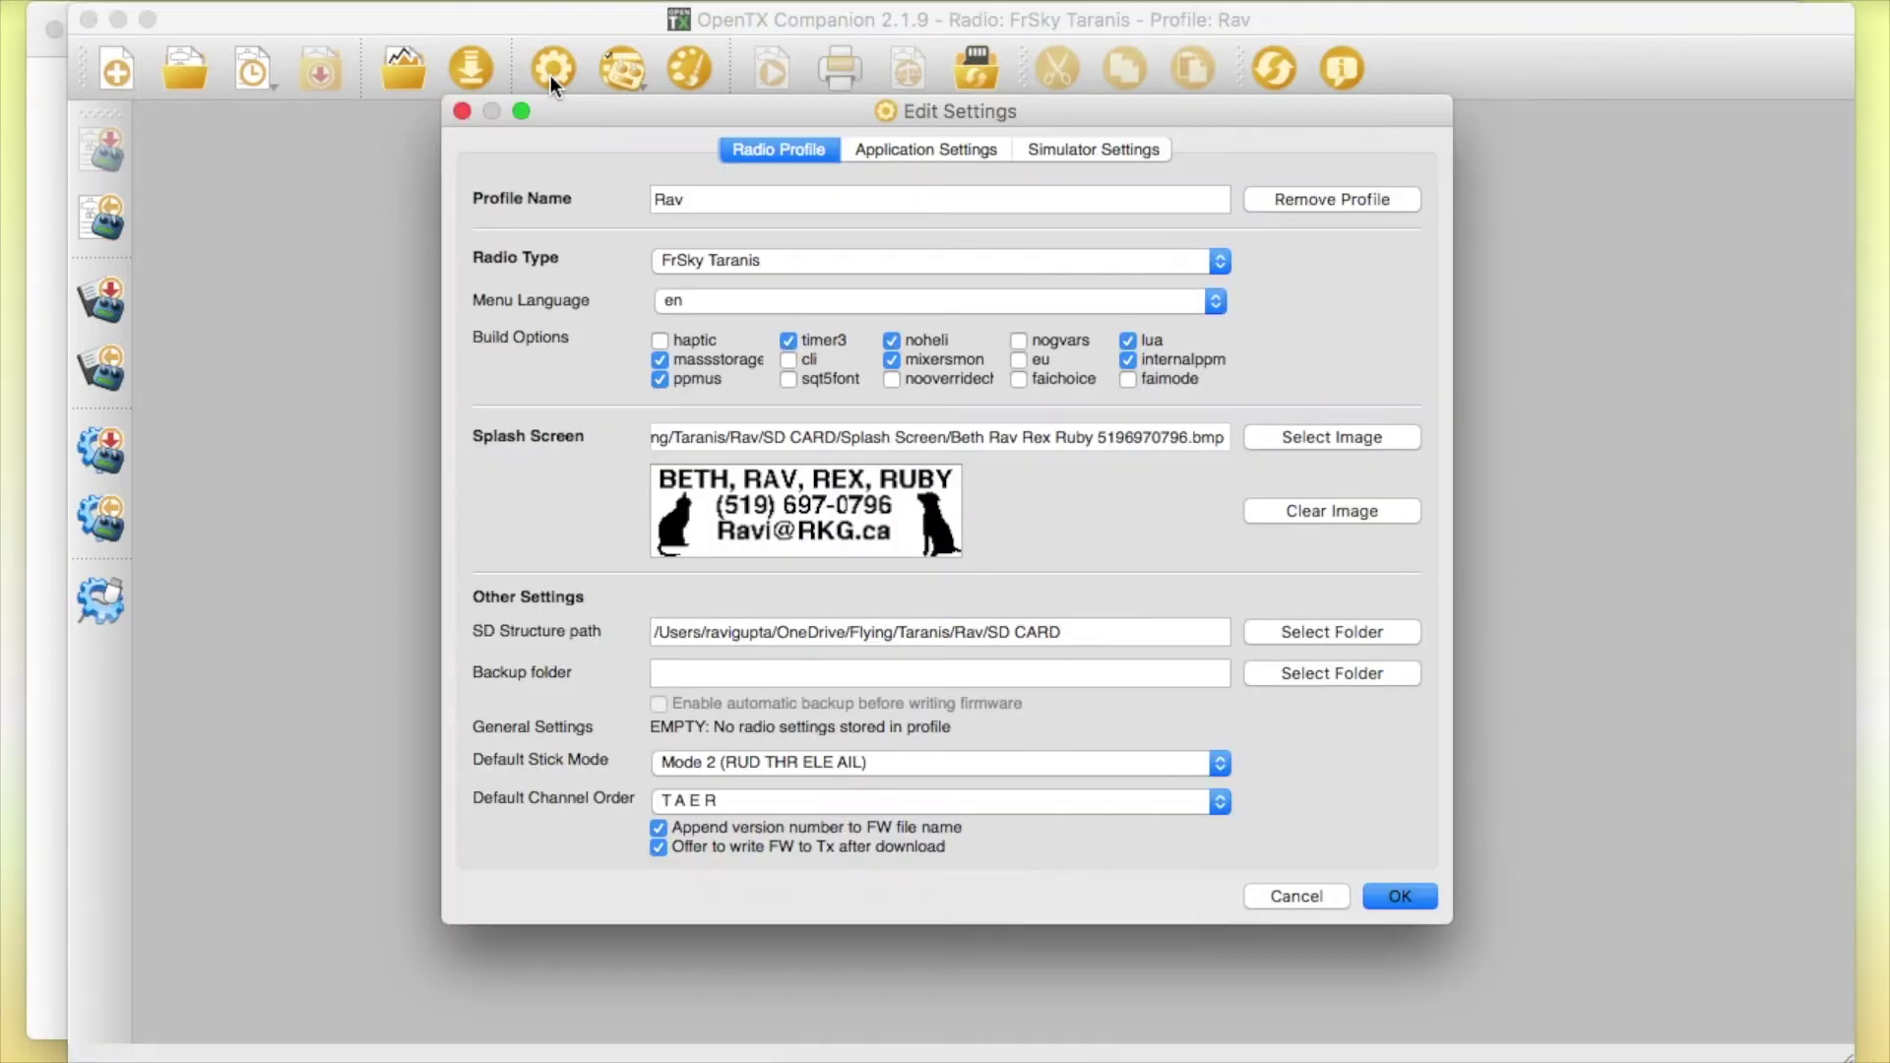
click(1132, 340)
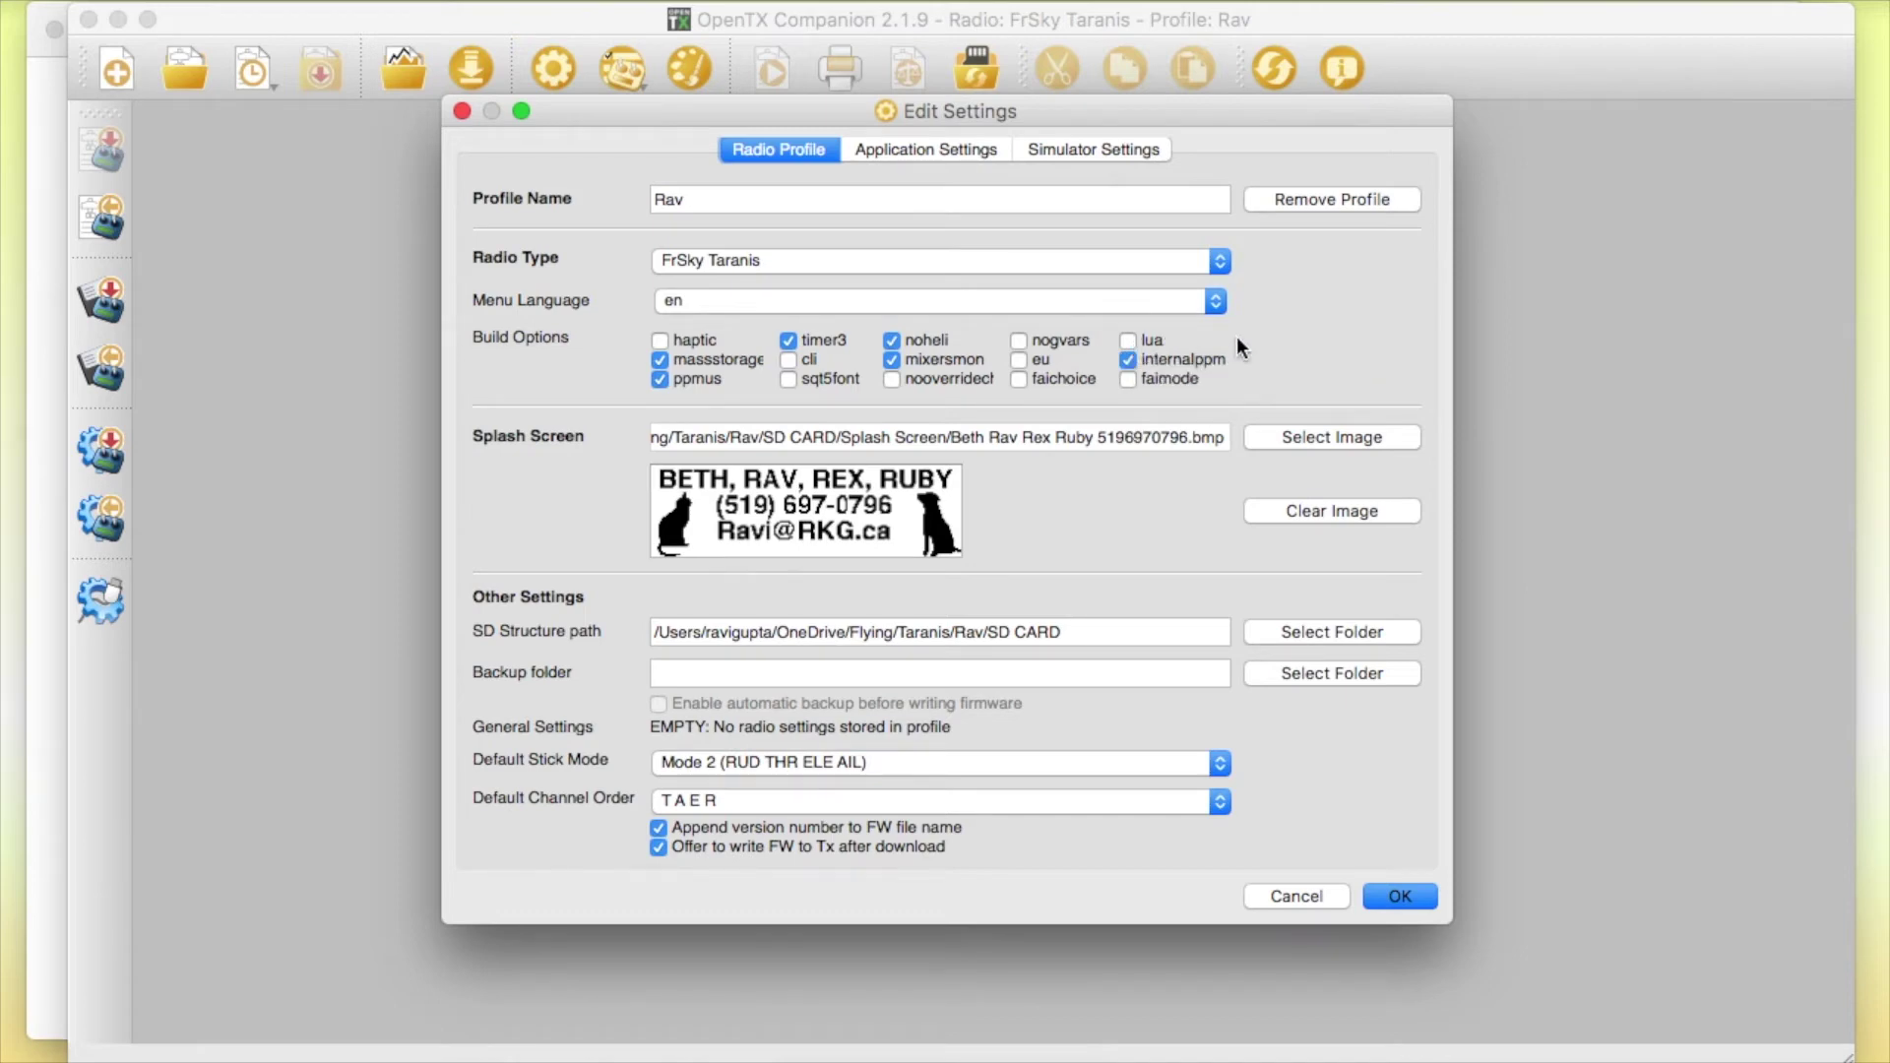
click(1159, 343)
click(1427, 907)
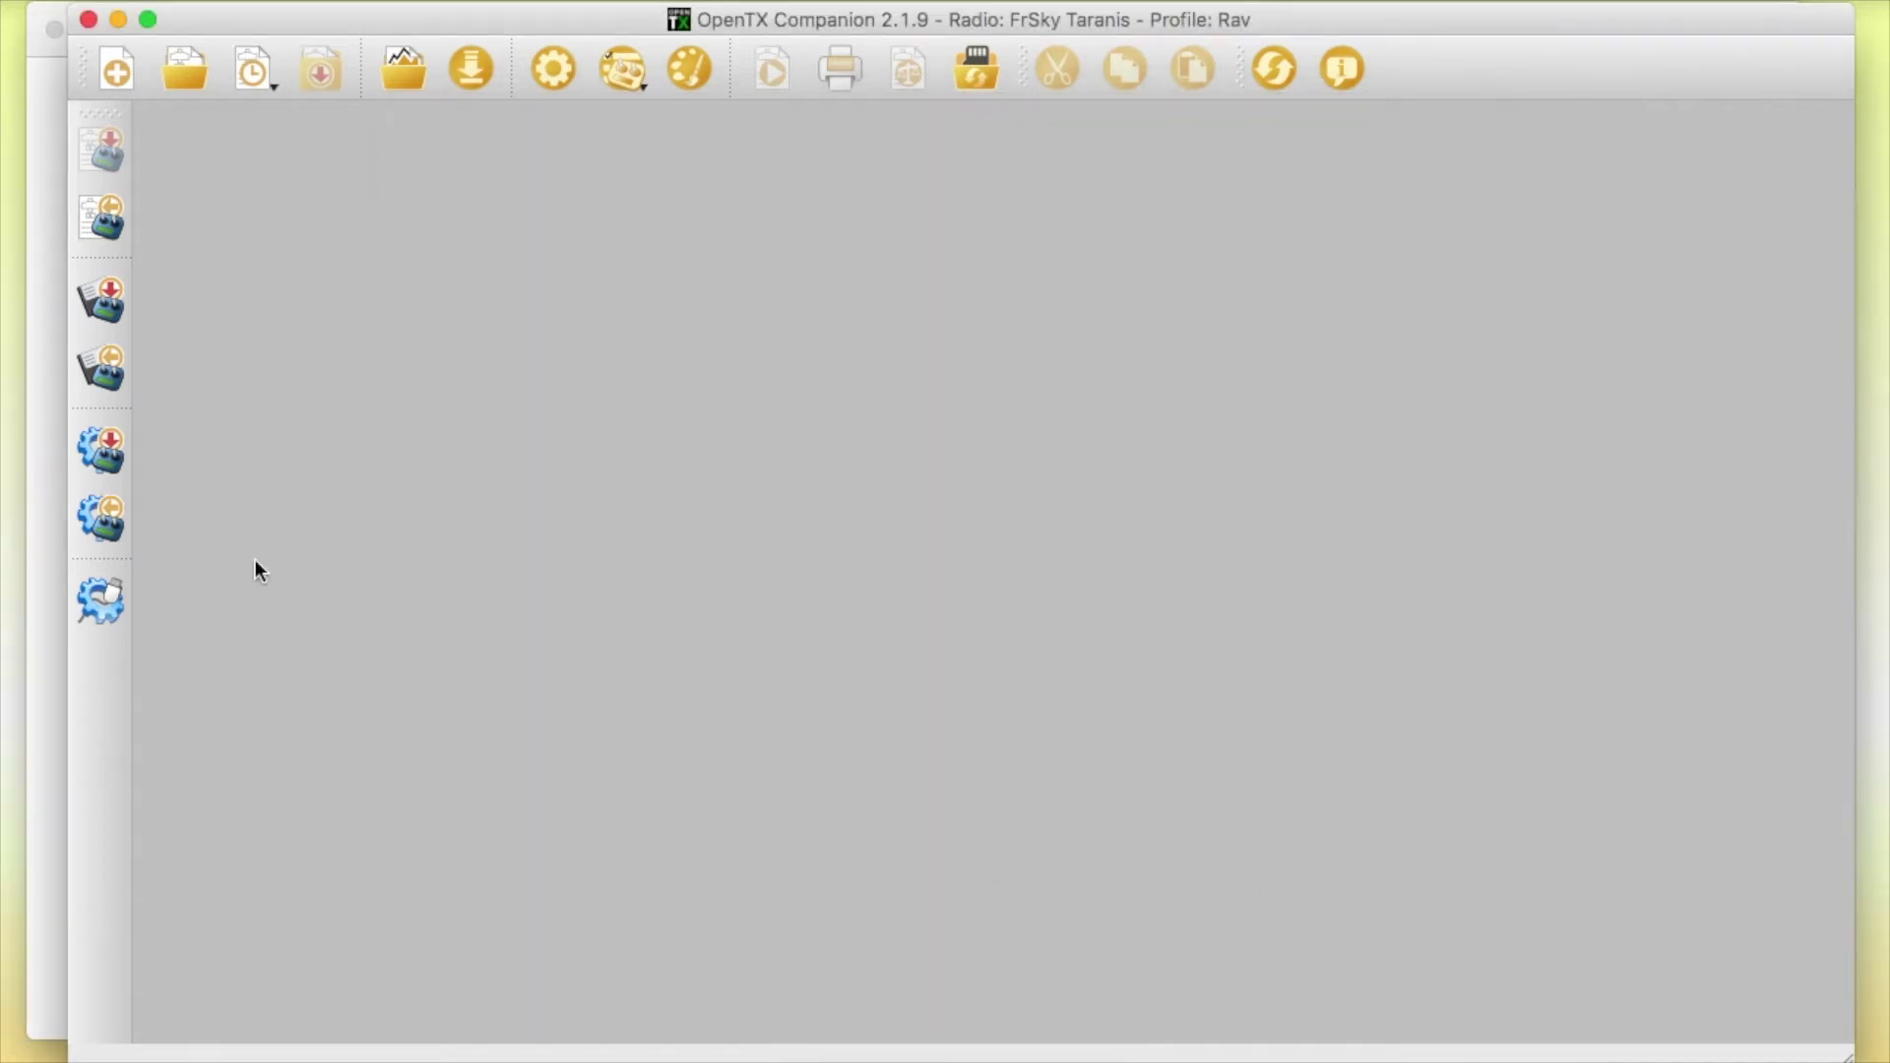
Step: Open and cancel the Flash Firmware dialog, and read the models and settings from the radio
click(120, 453)
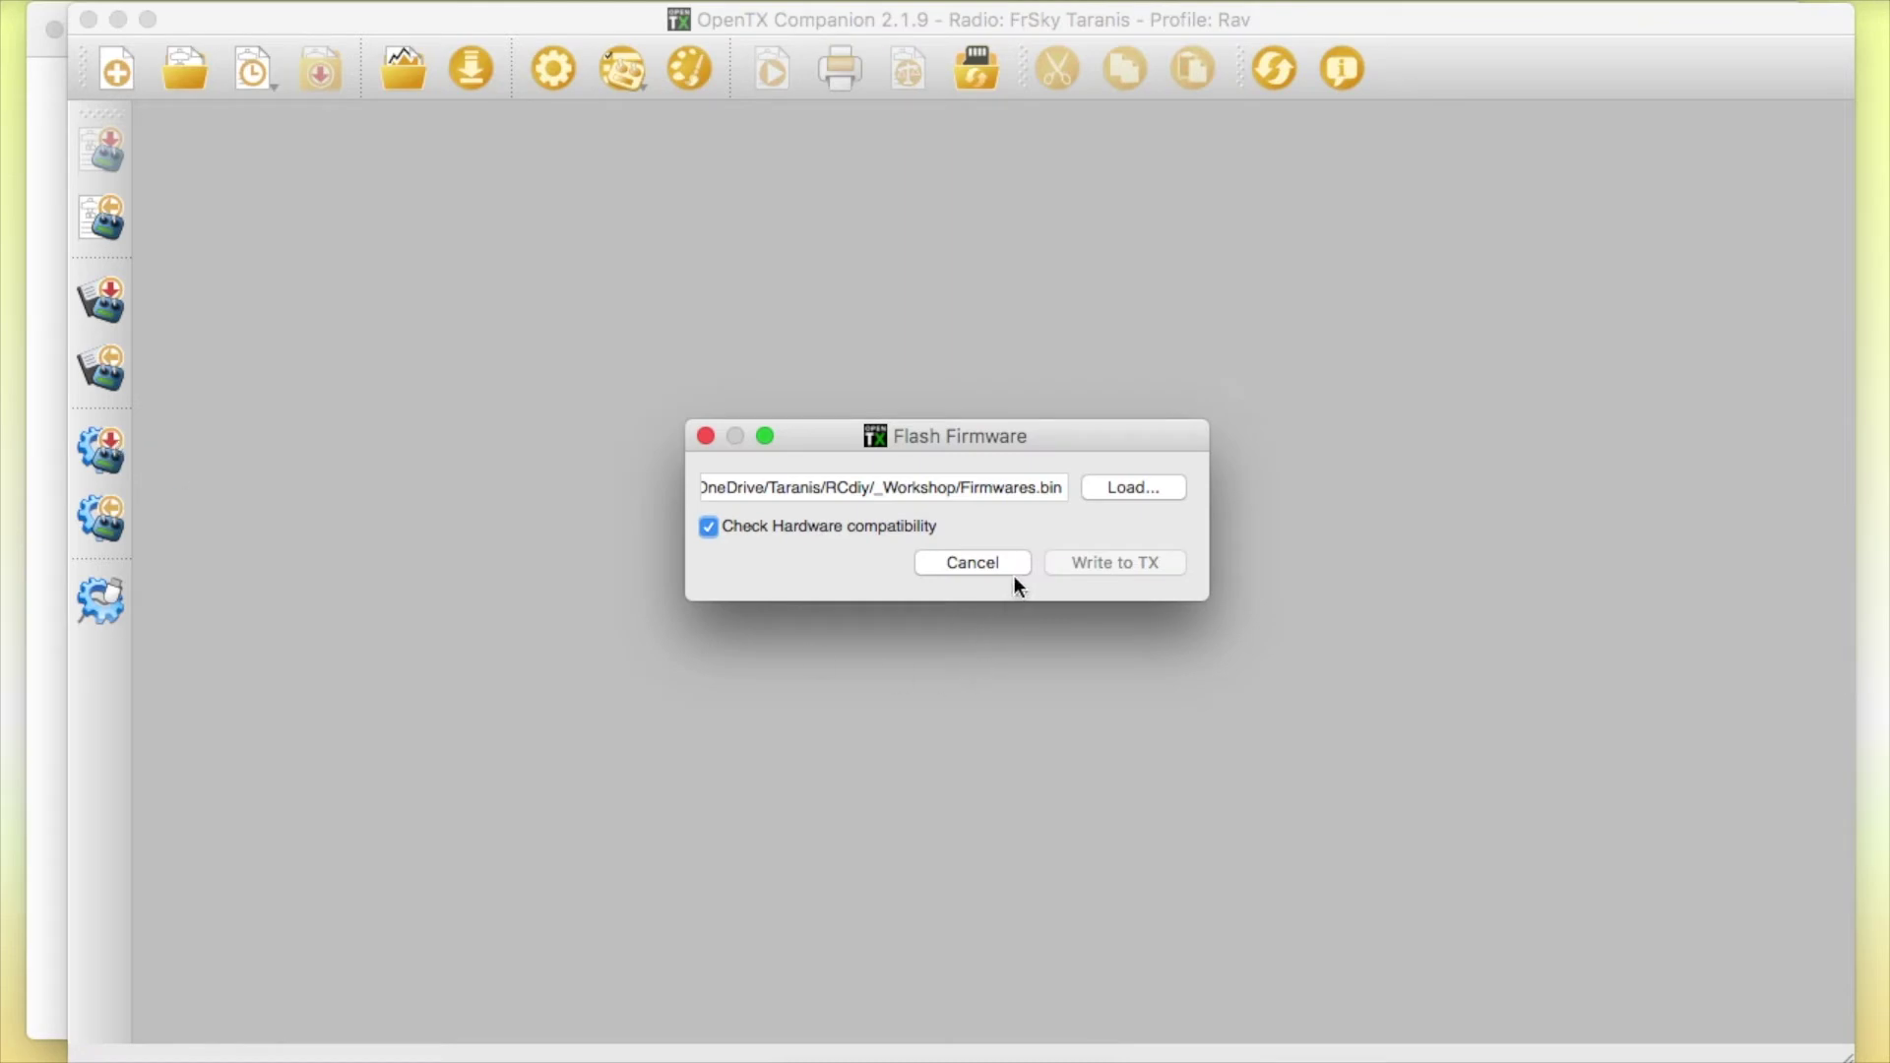
click(1000, 563)
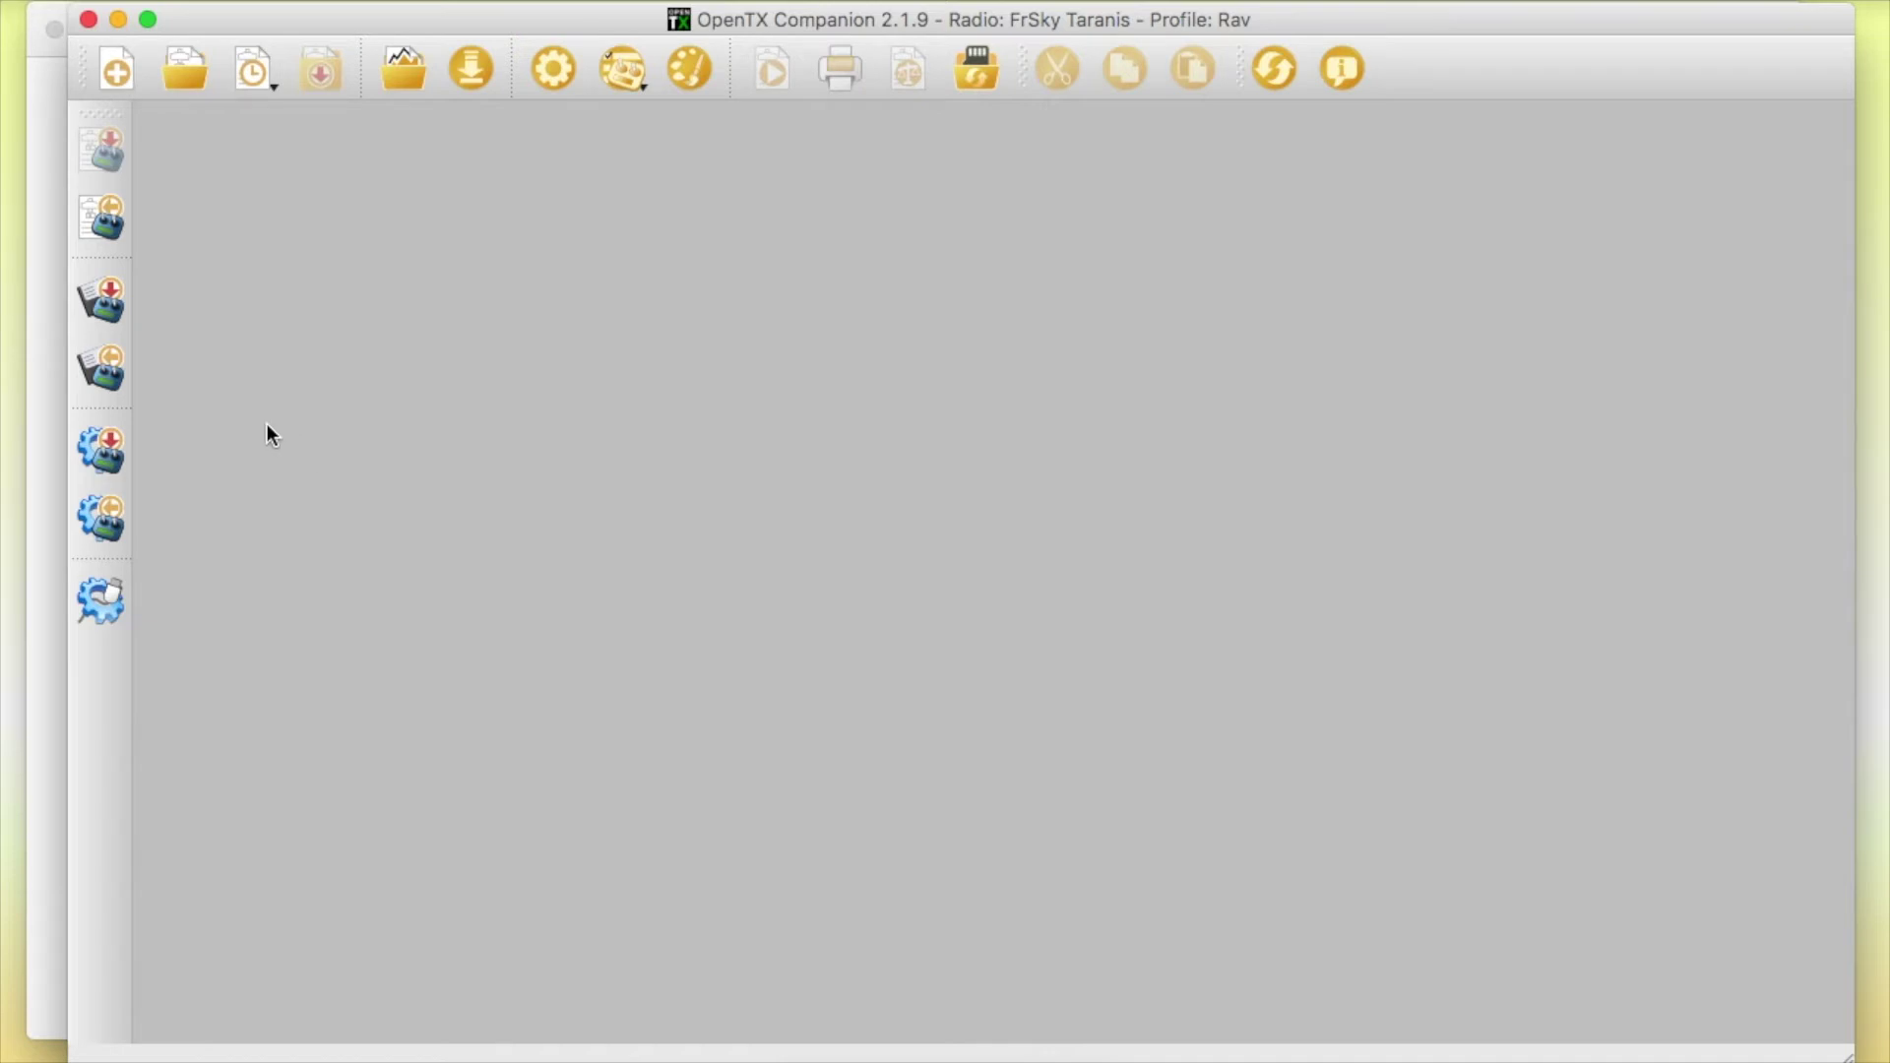
click(111, 221)
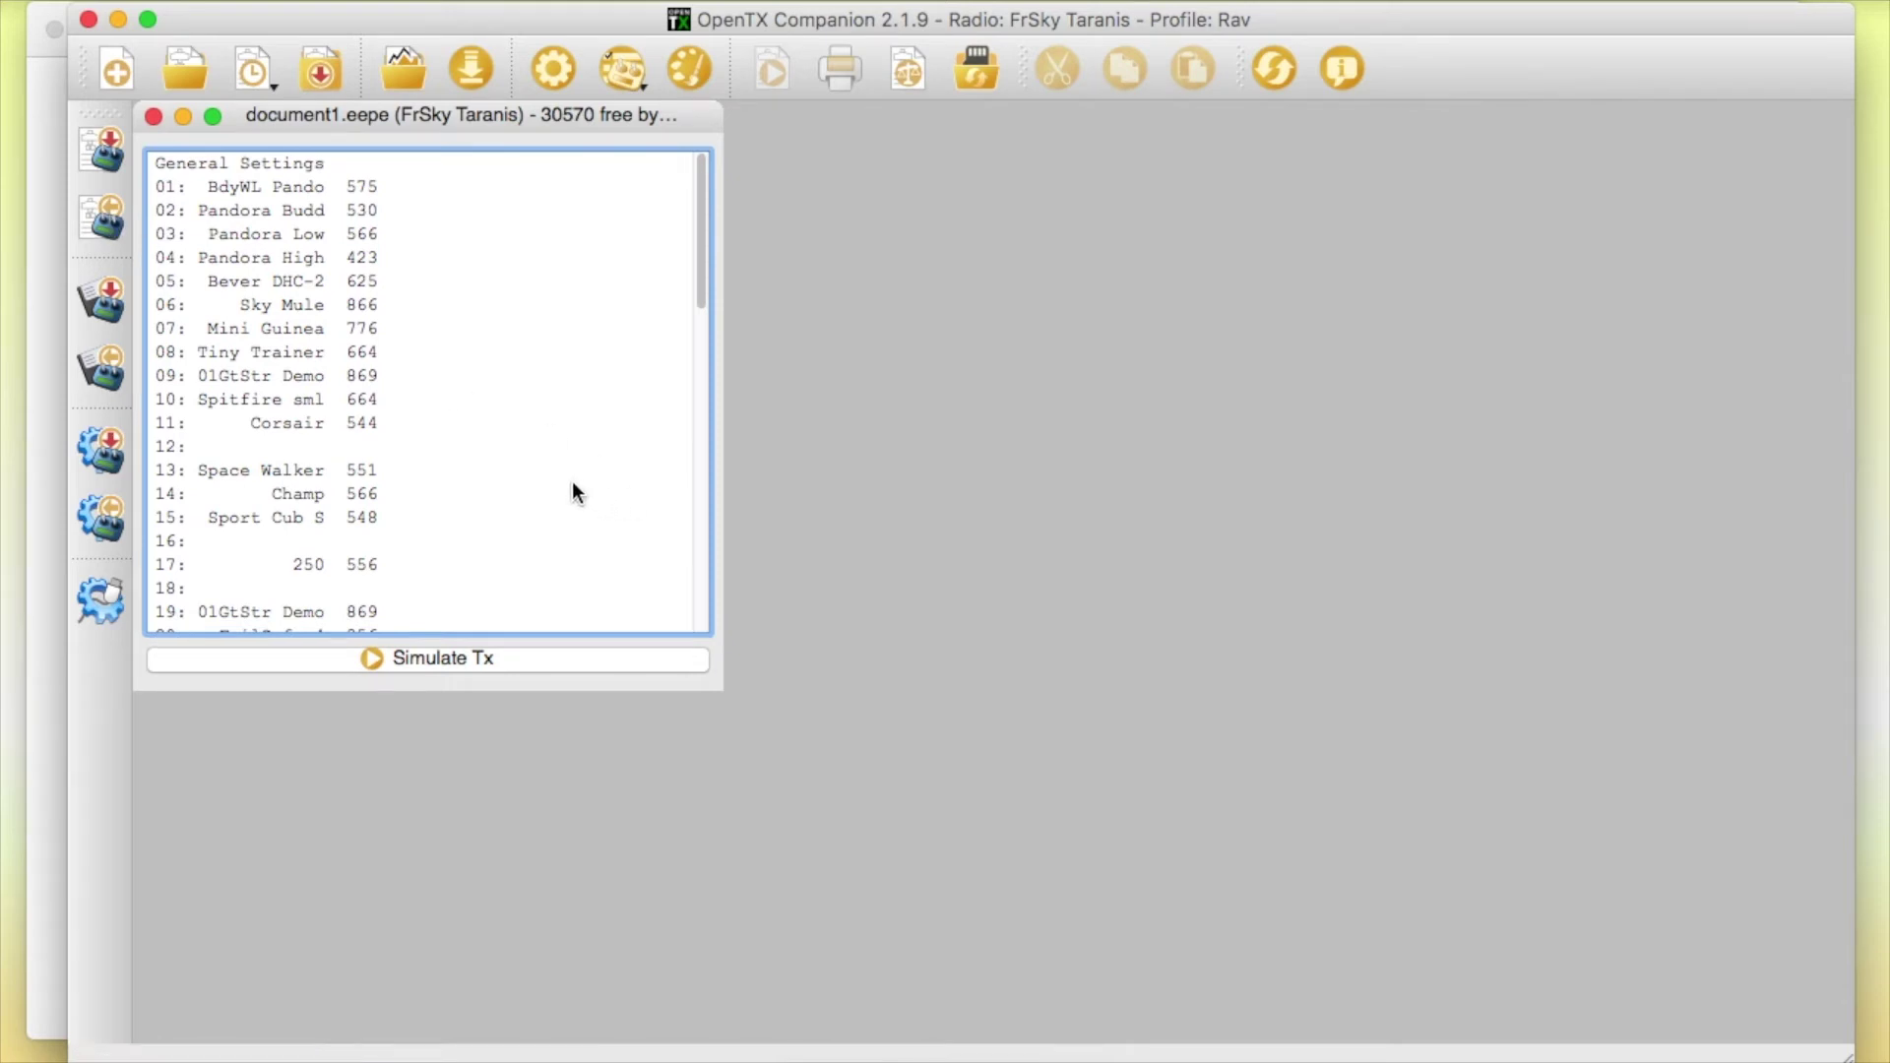
Step: Open model 19, 01GtStr Demo, for editing and review its list of telemetry sensors
click(272, 614)
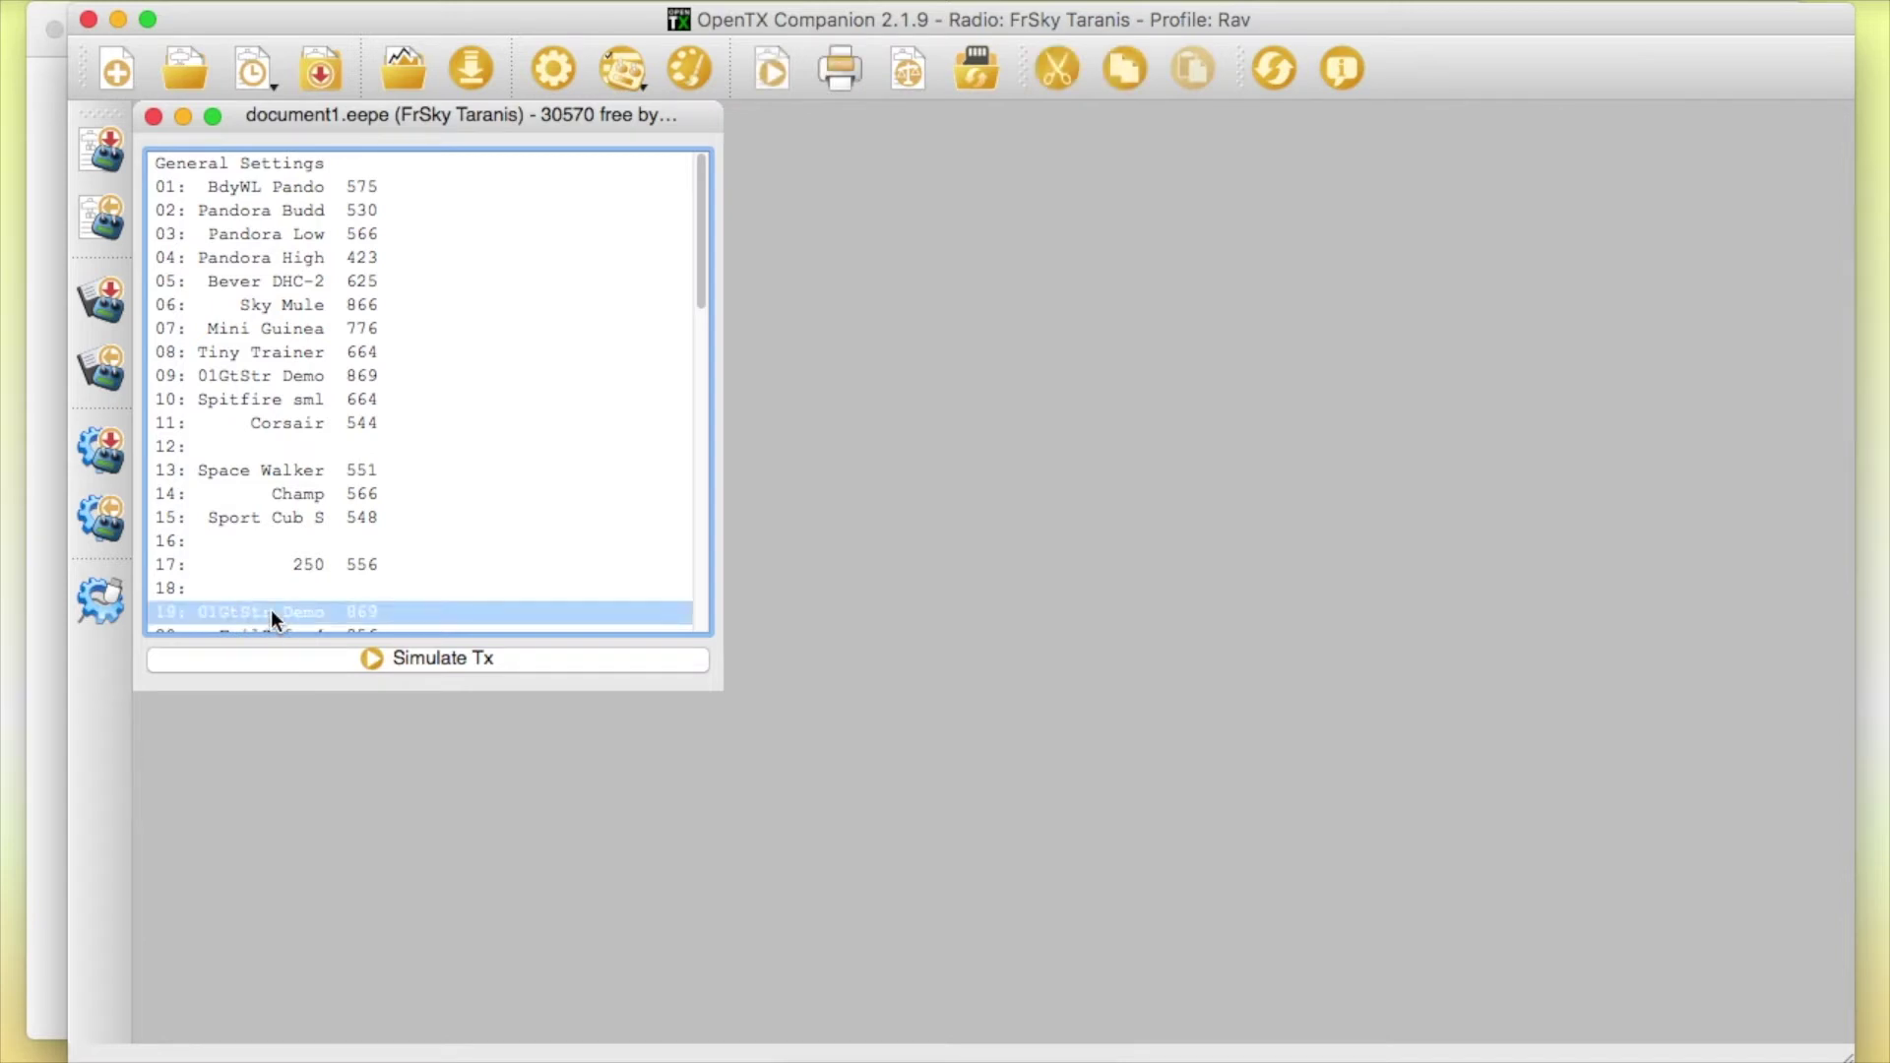
right_click(270, 610)
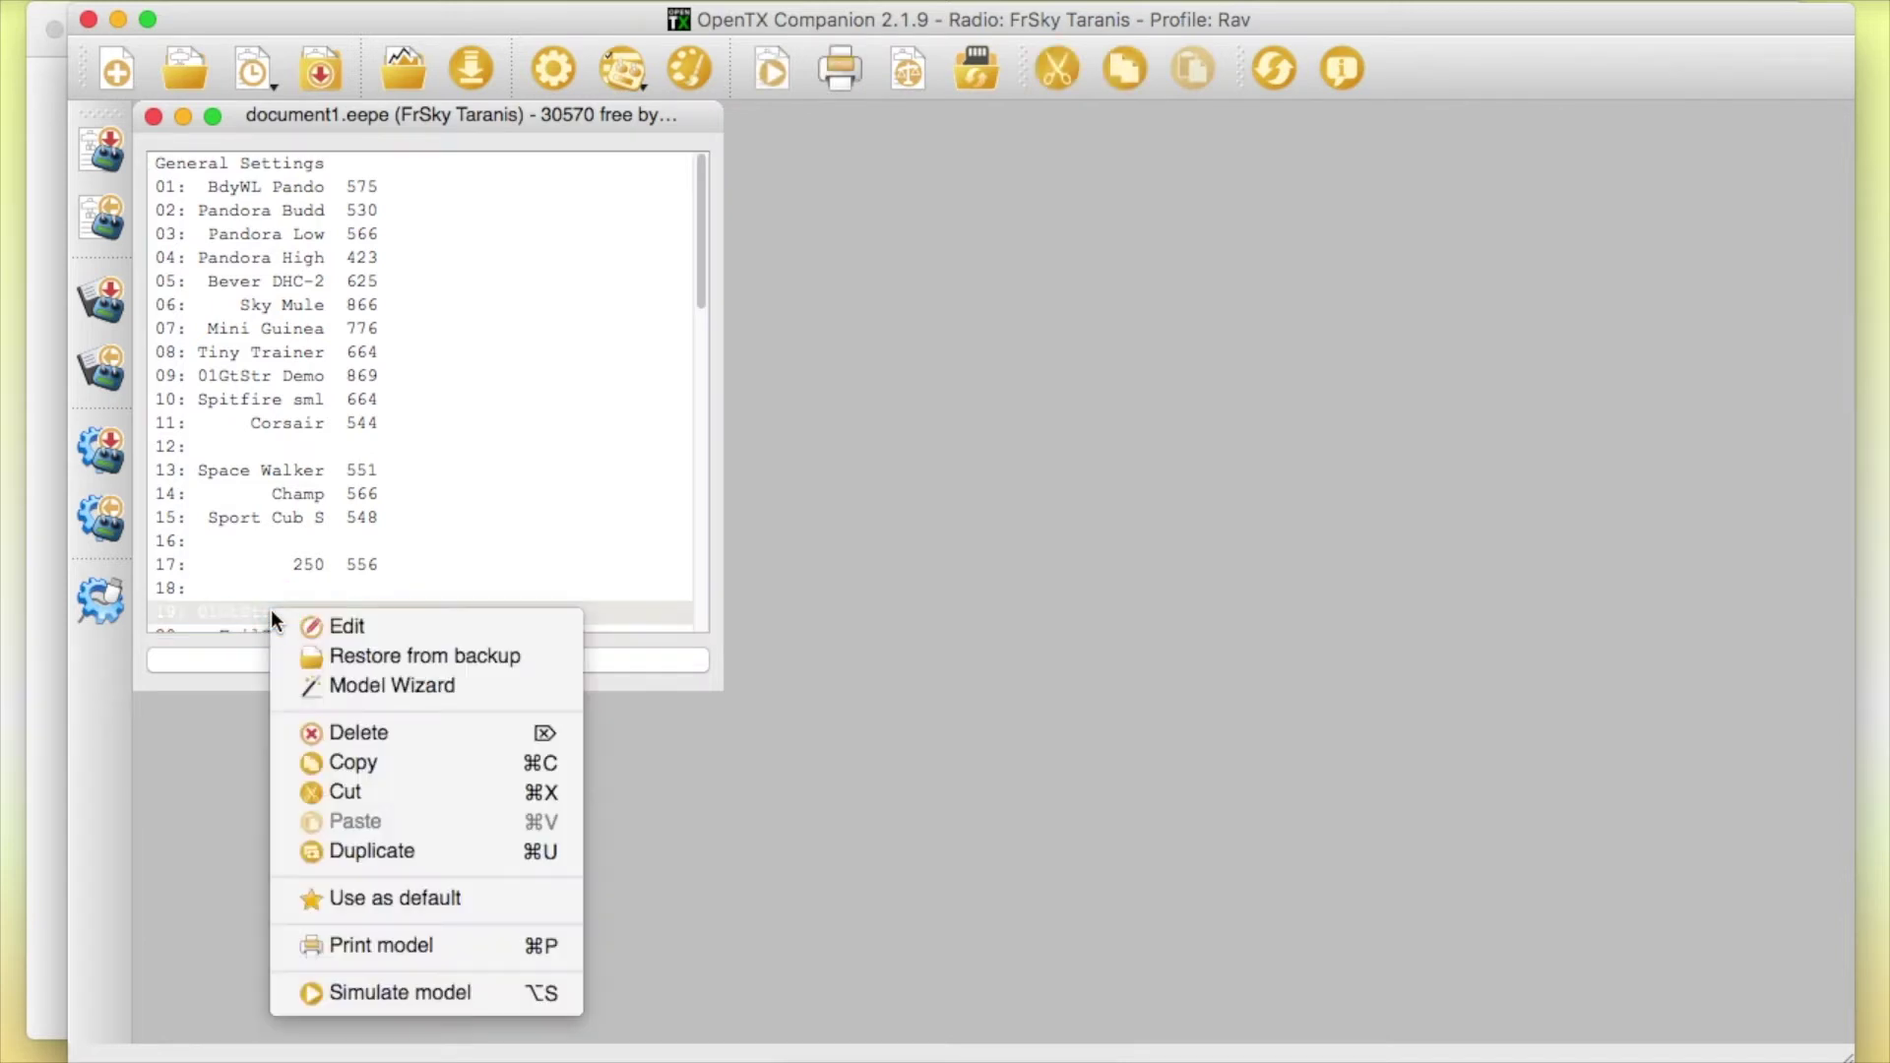
click(345, 628)
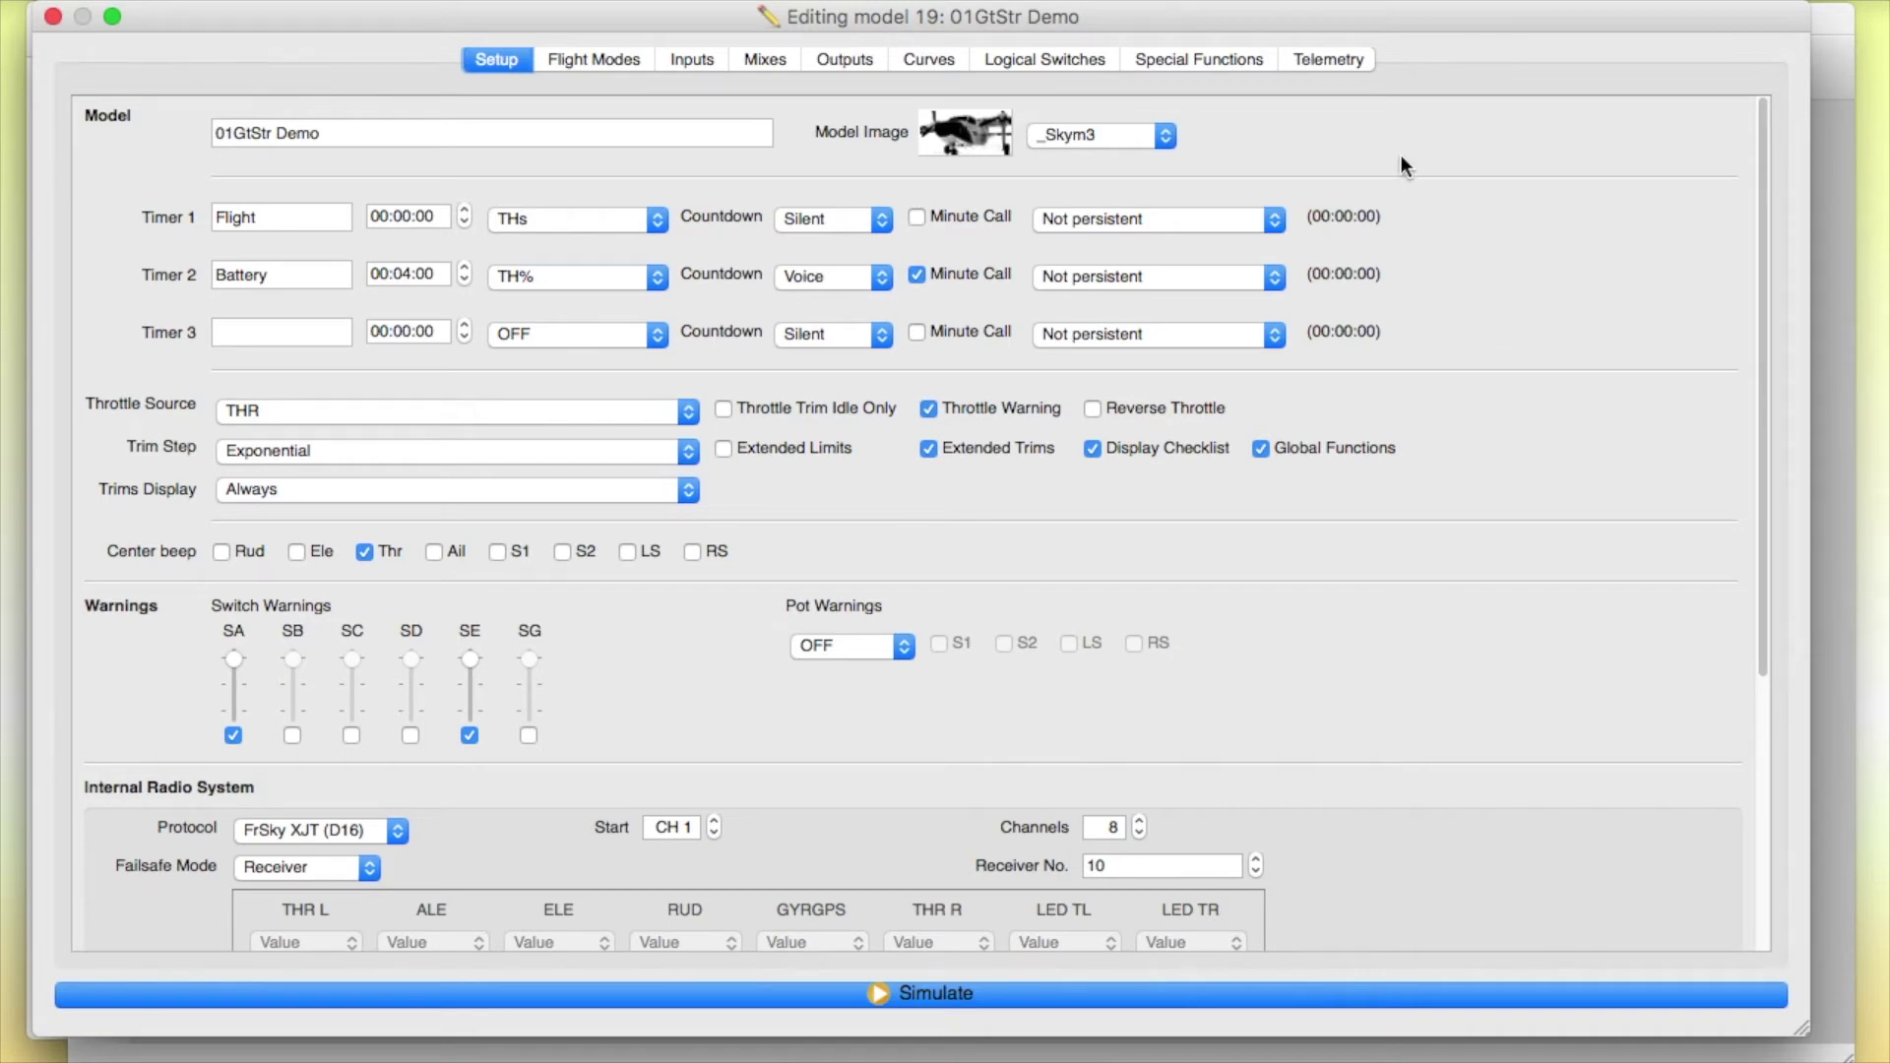
click(1333, 62)
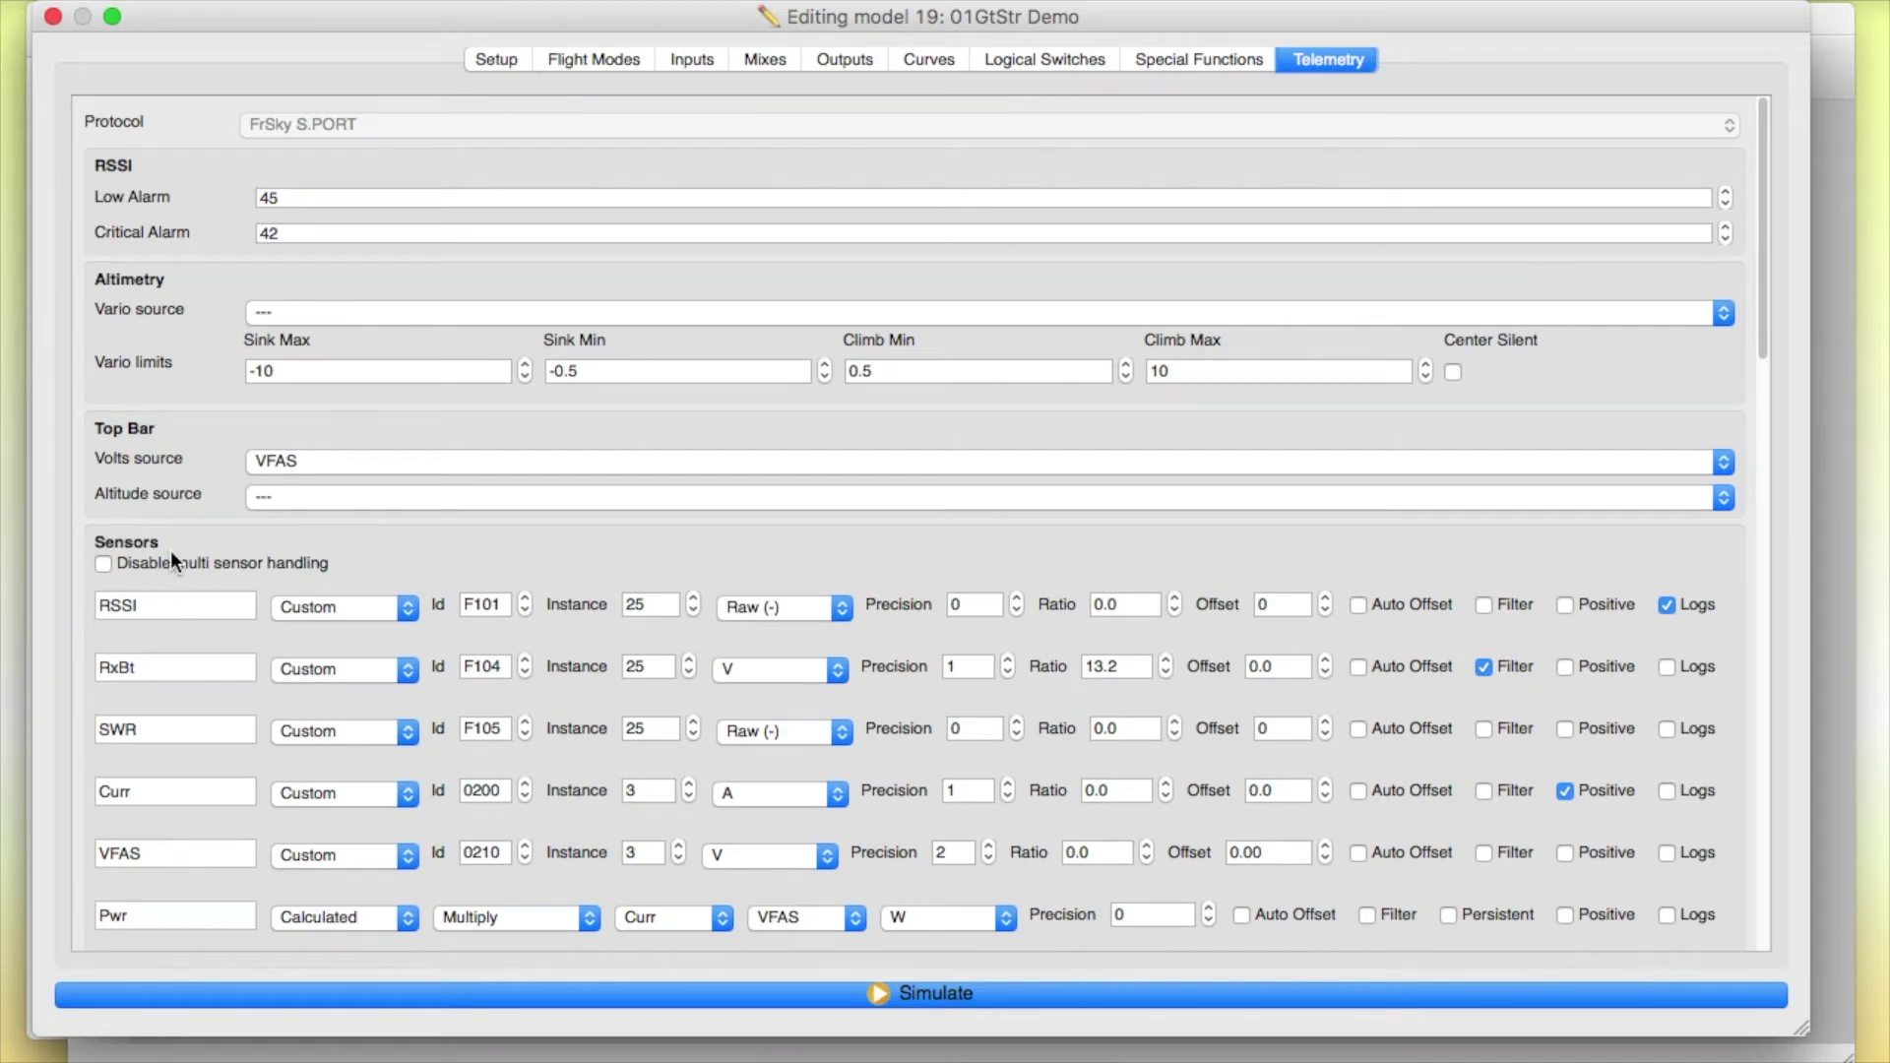
scroll(171, 558, down, 5)
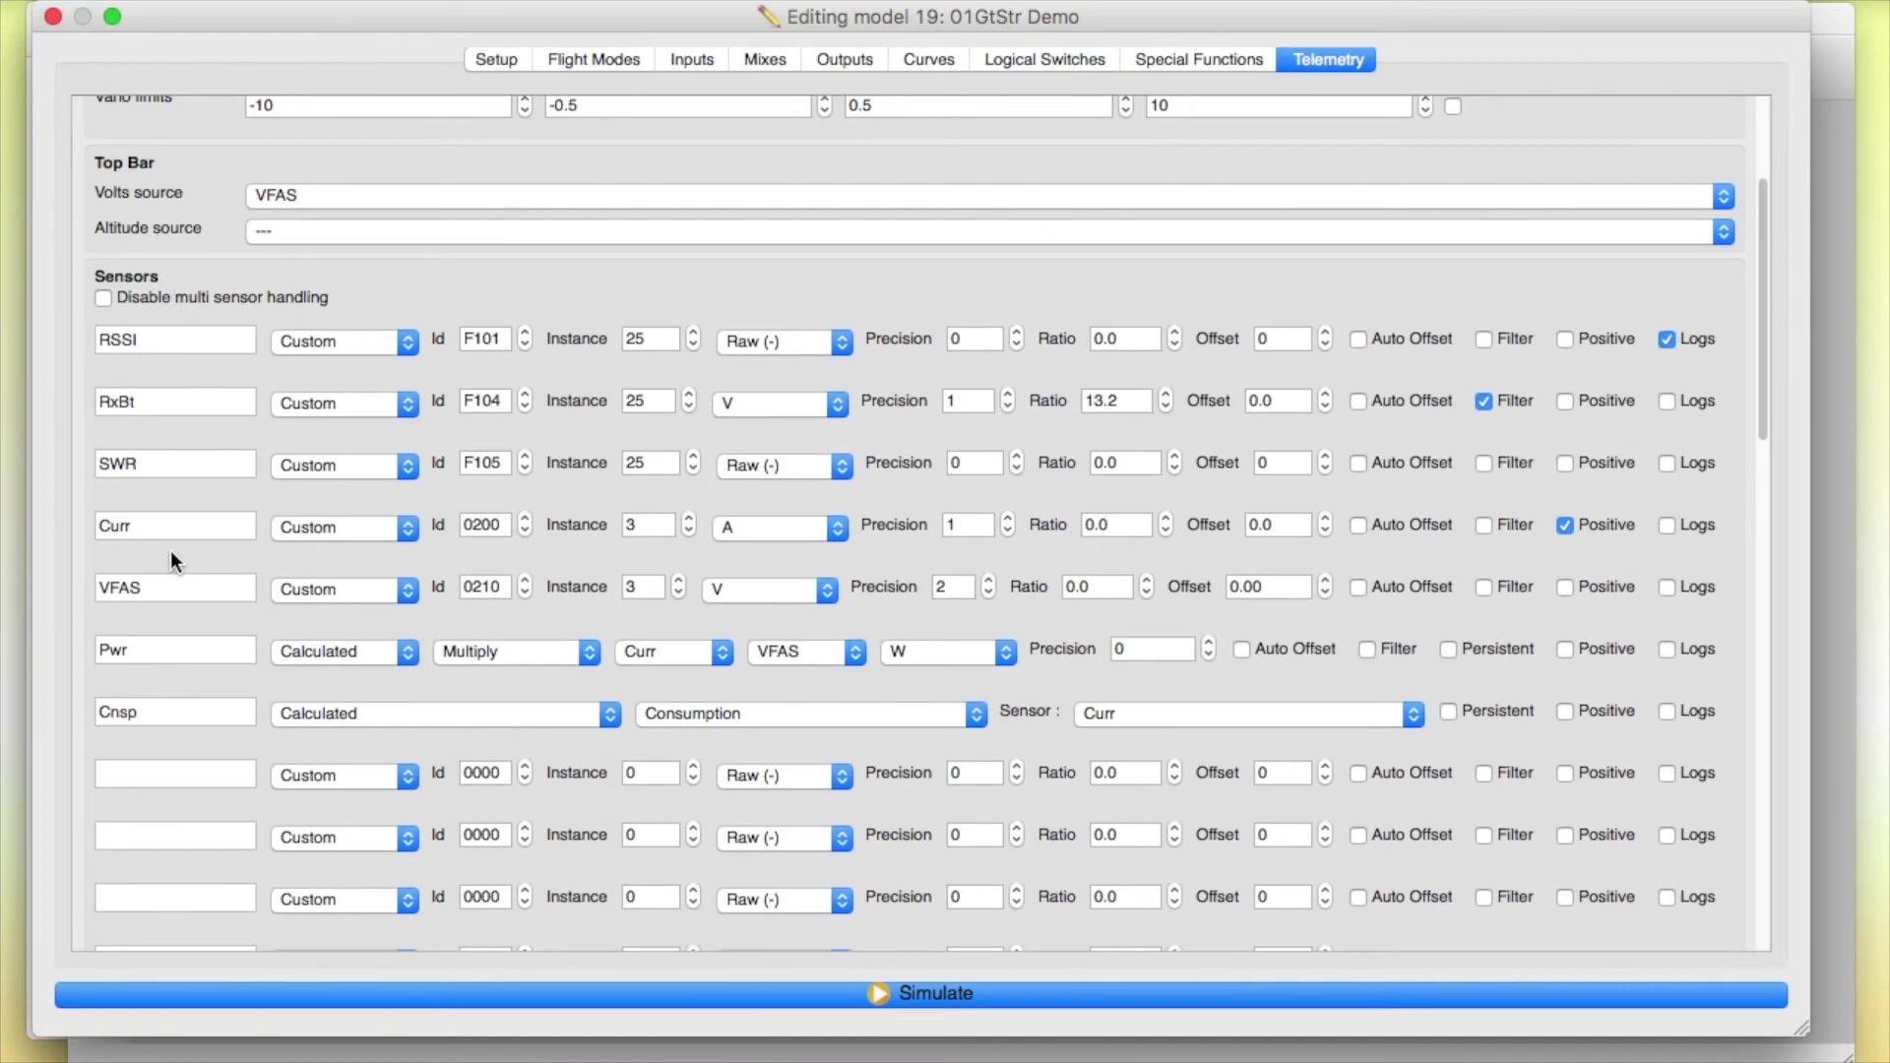
scroll(170, 551, up, 4)
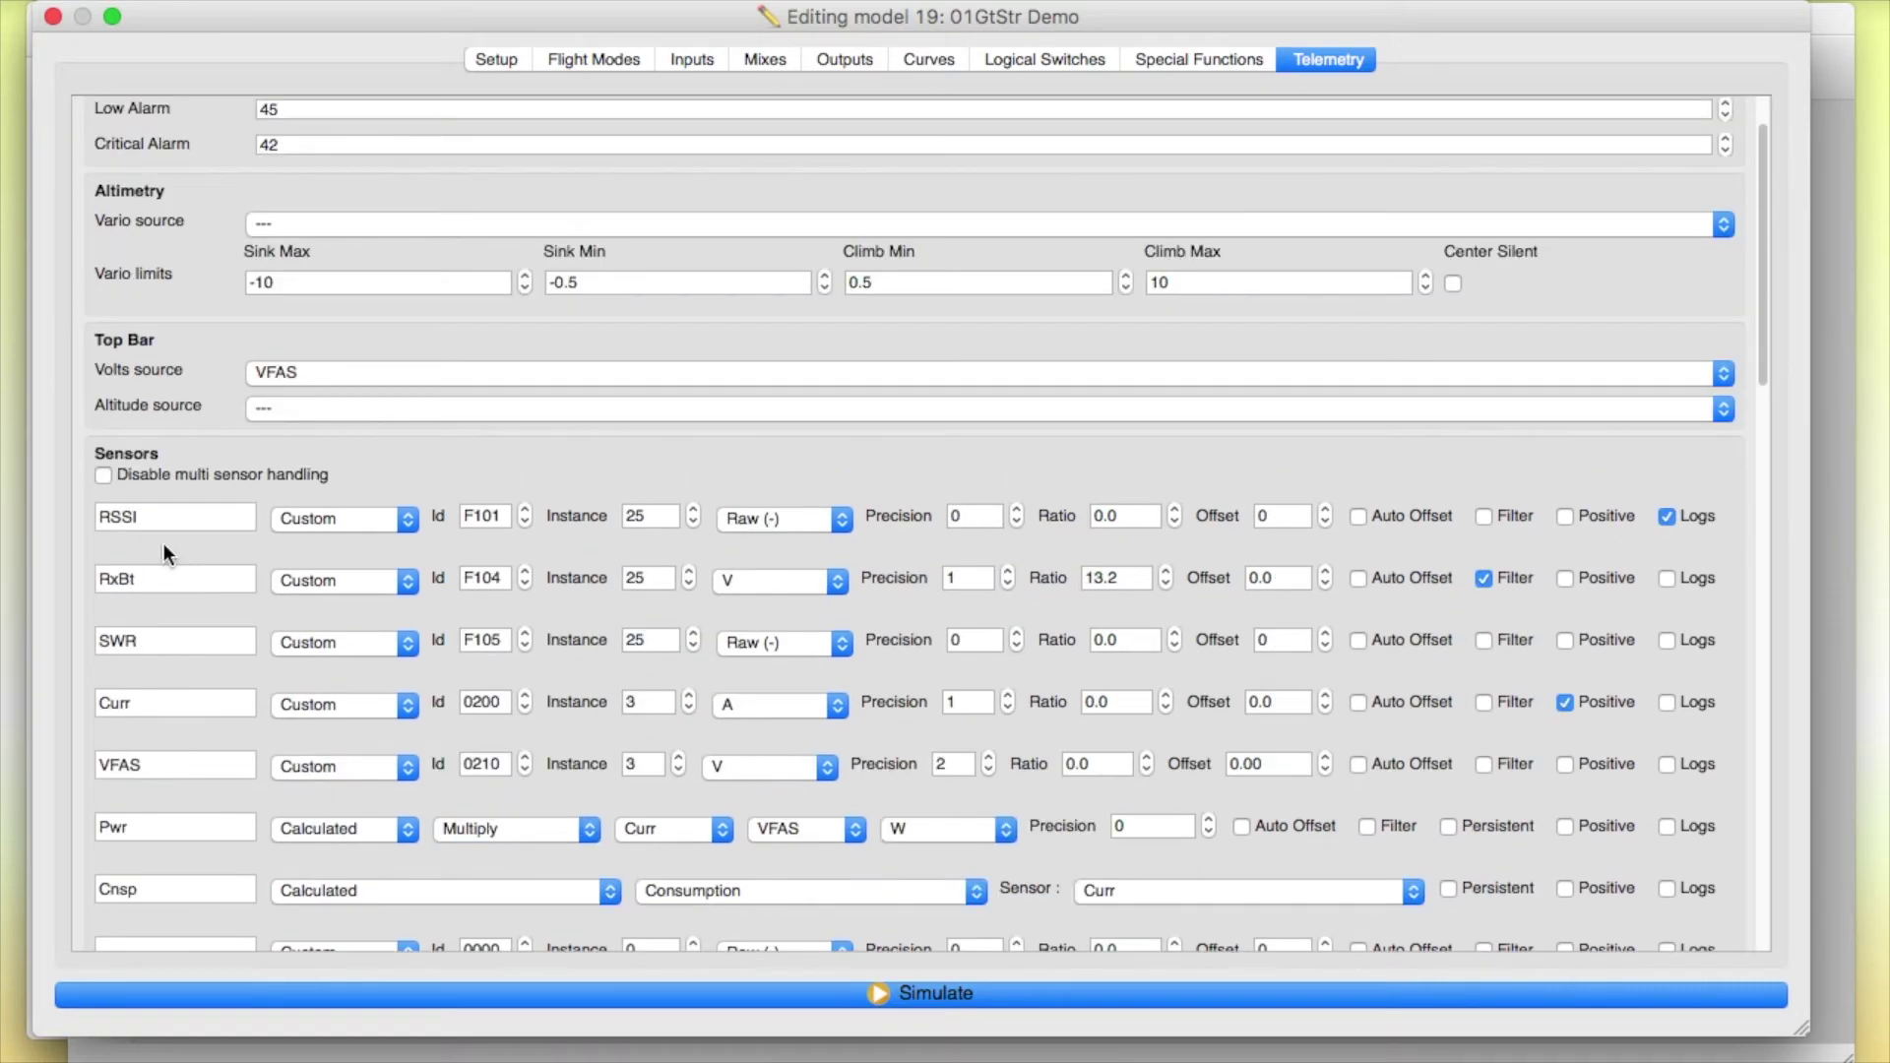
Step: Highlight the RxBt sensor name in the telemetry sensor list and close the model editor
click(148, 584)
drag(148, 584, 92, 579)
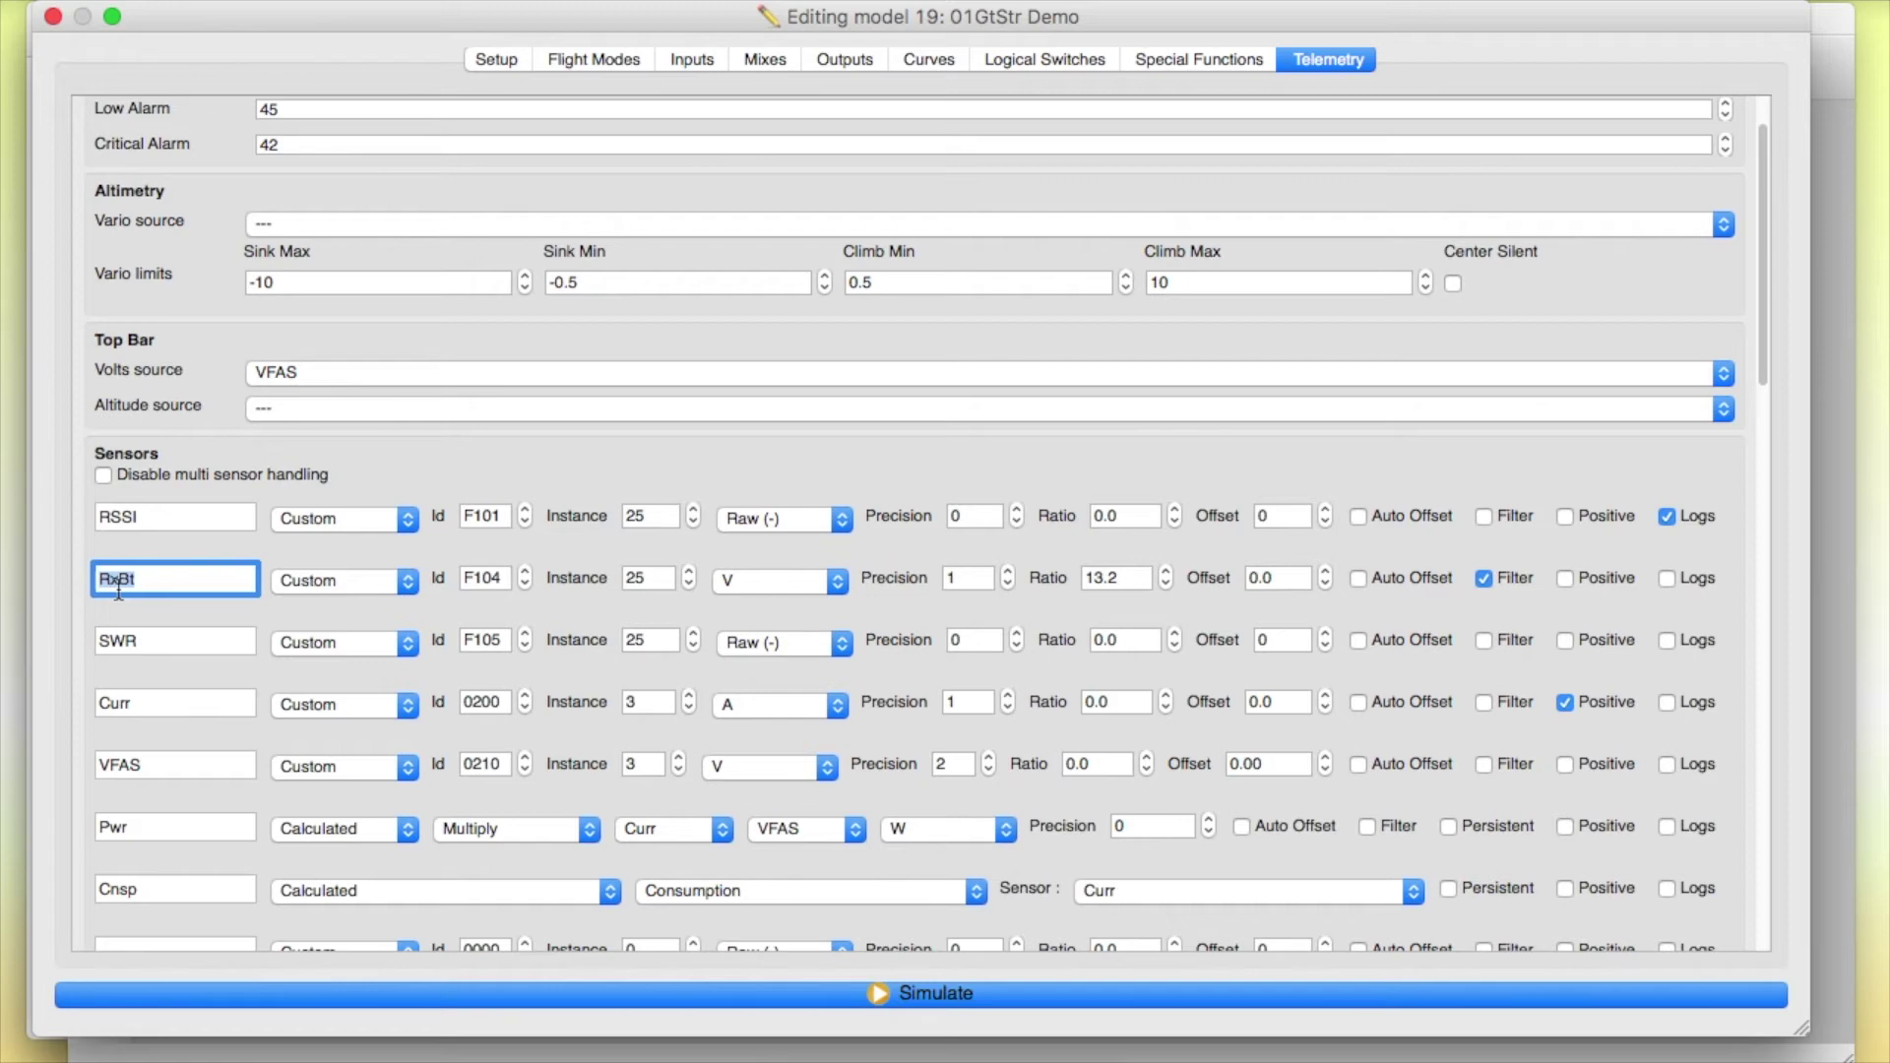
click(151, 581)
drag(159, 579, 103, 579)
click(154, 579)
click(167, 582)
click(52, 16)
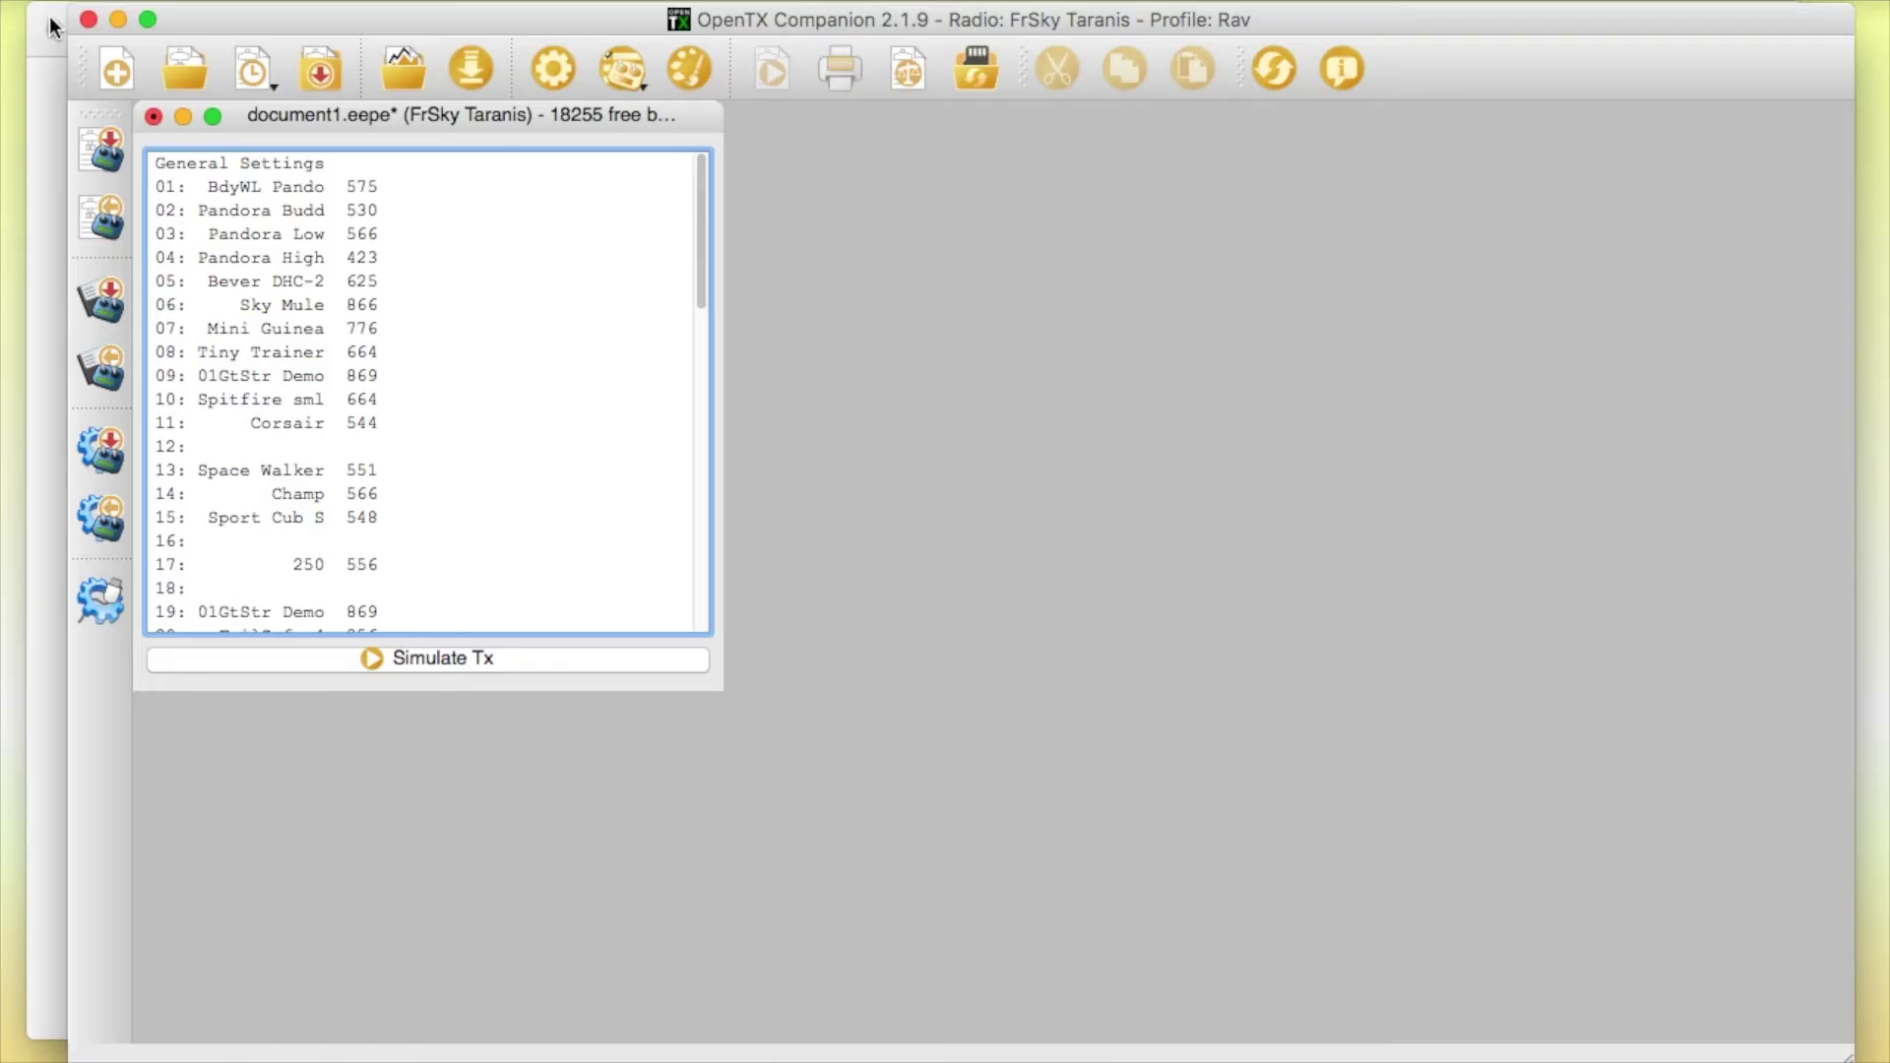
Step: Return to the RCdiy page in the browser and download the linked 01GtSt.lua file from the Sample Script section
click(45, 772)
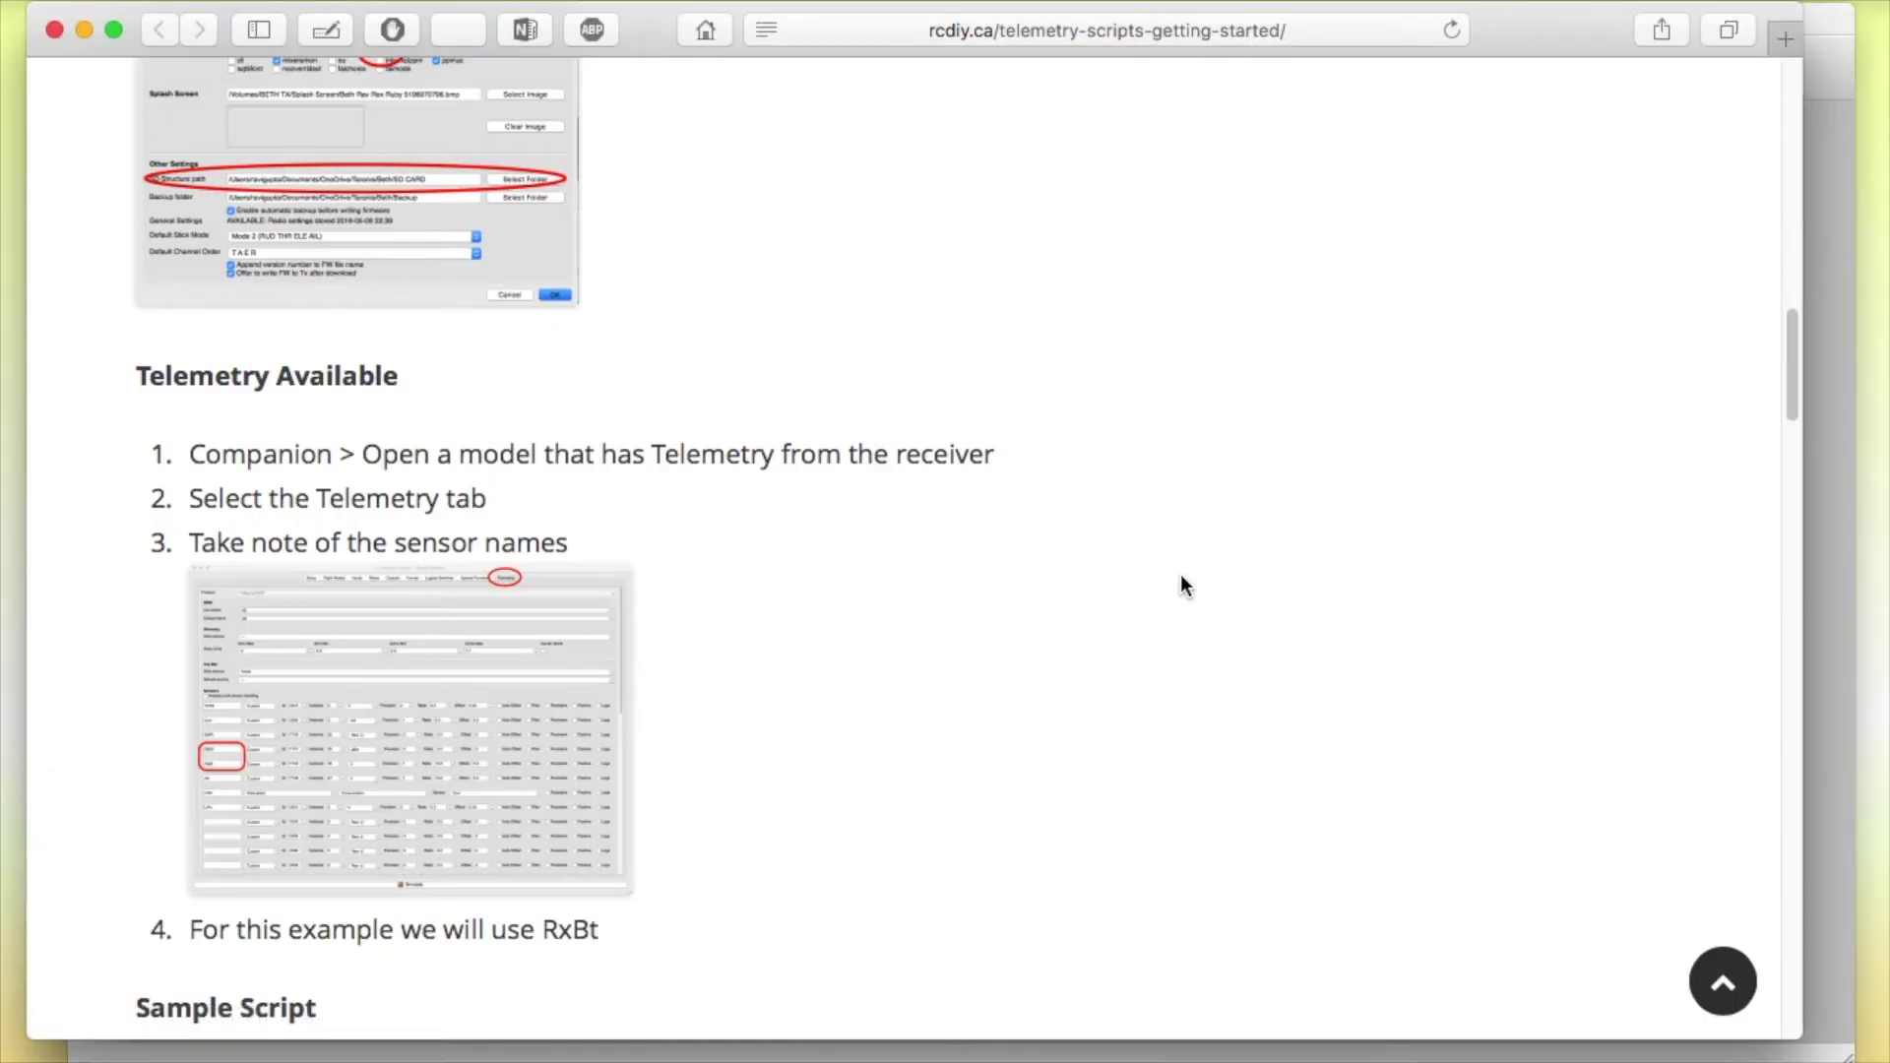
scroll(1132, 548, down, 5)
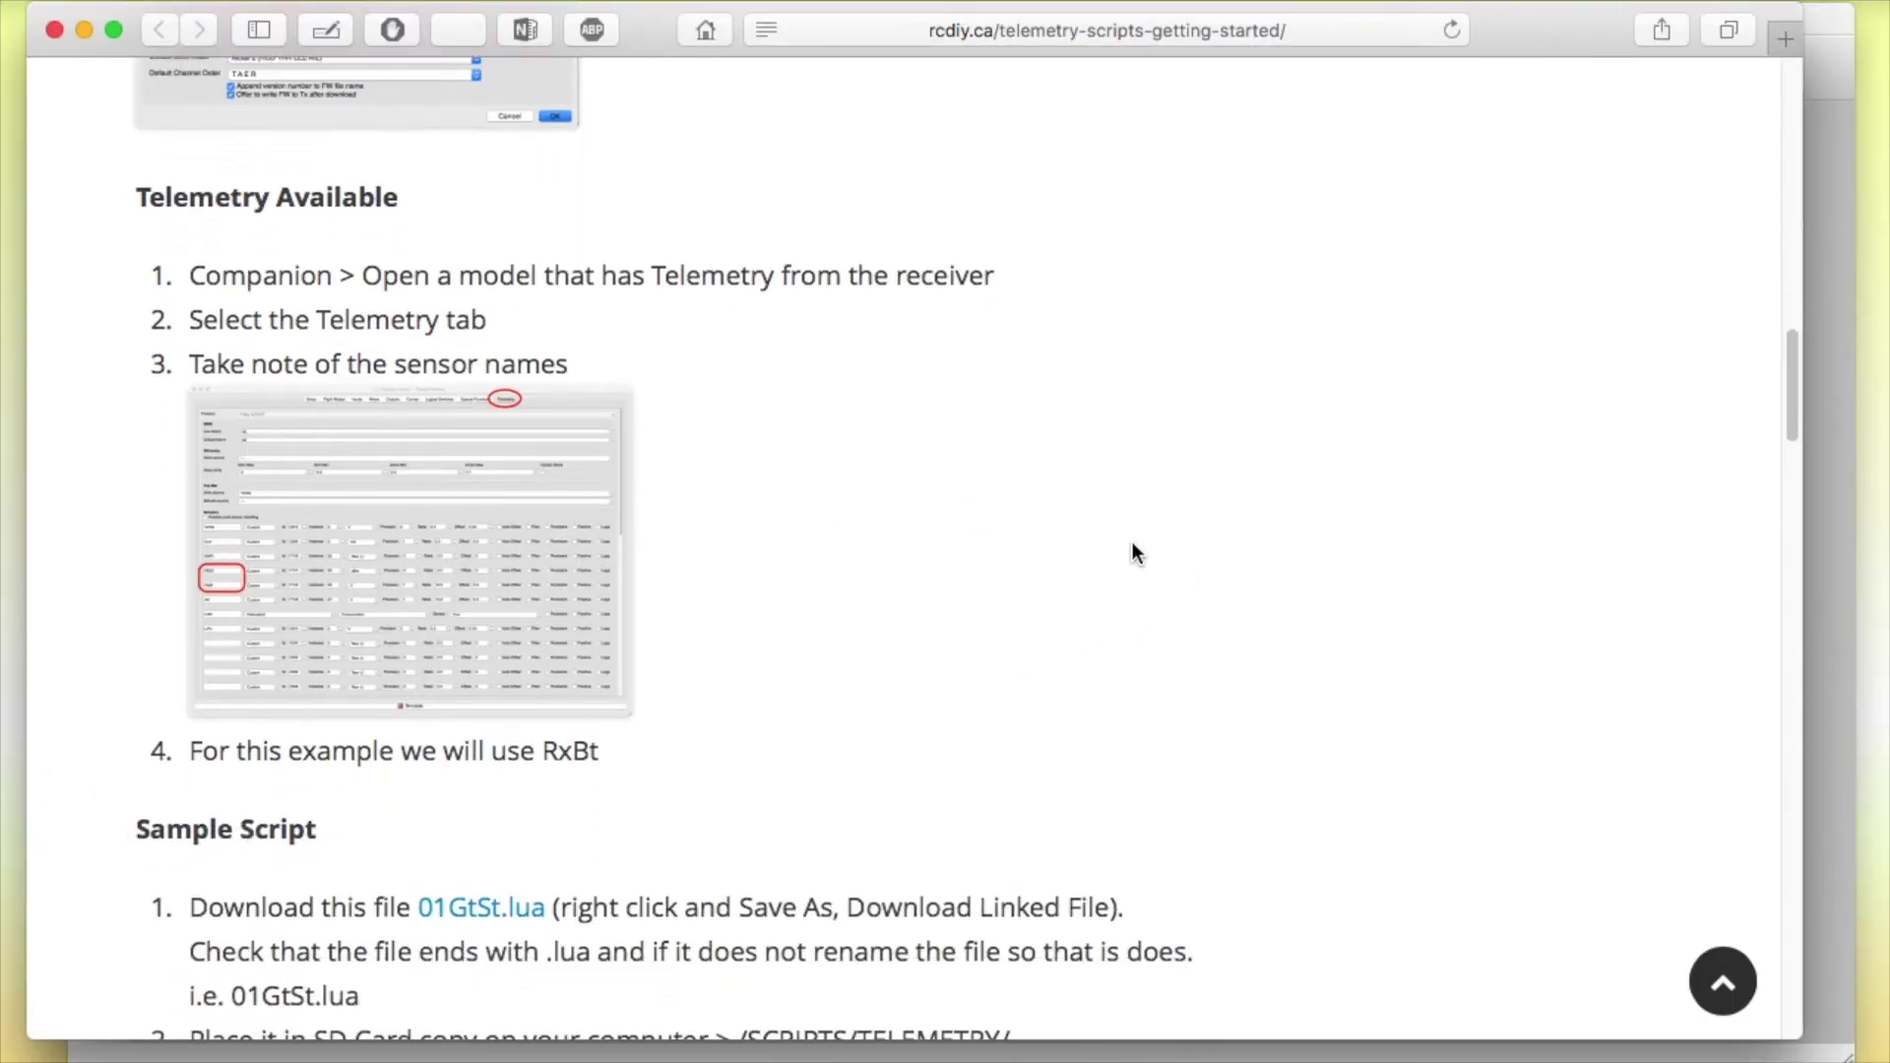
scroll(1135, 553, down, 10)
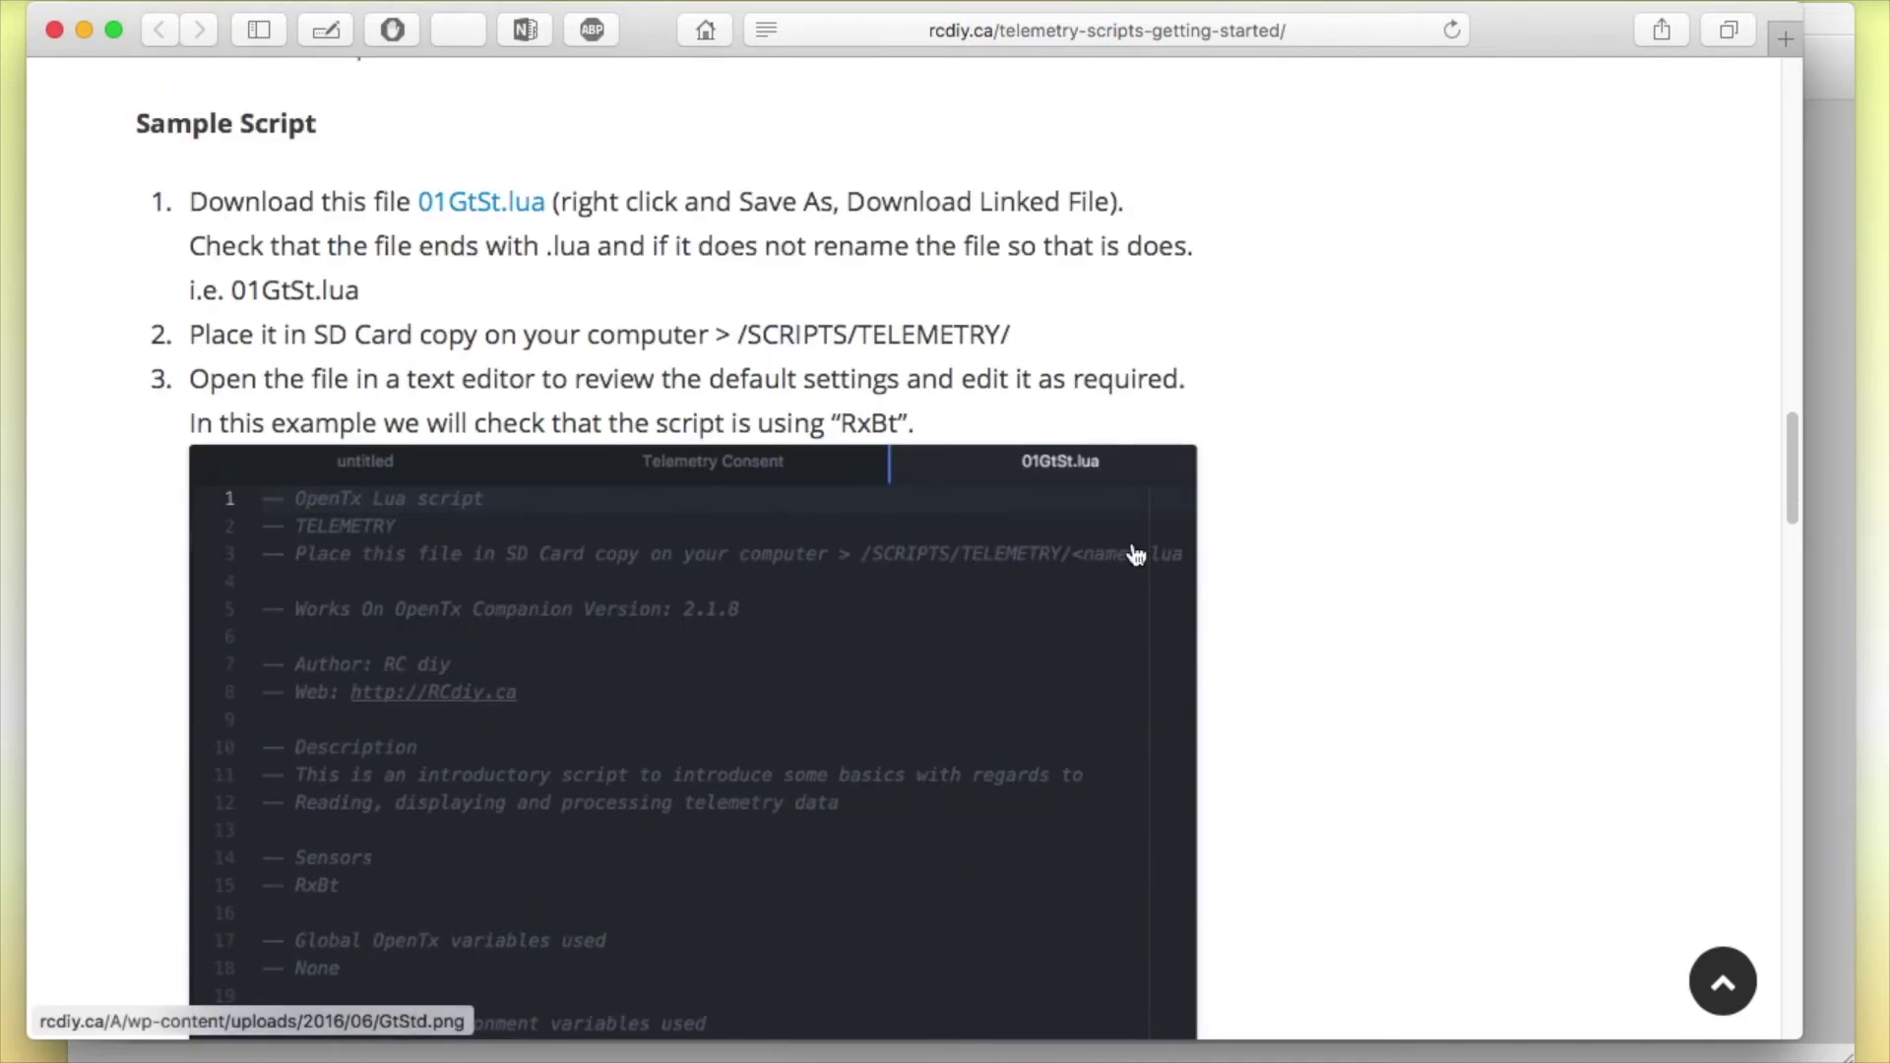
scroll(1135, 554, down, 1)
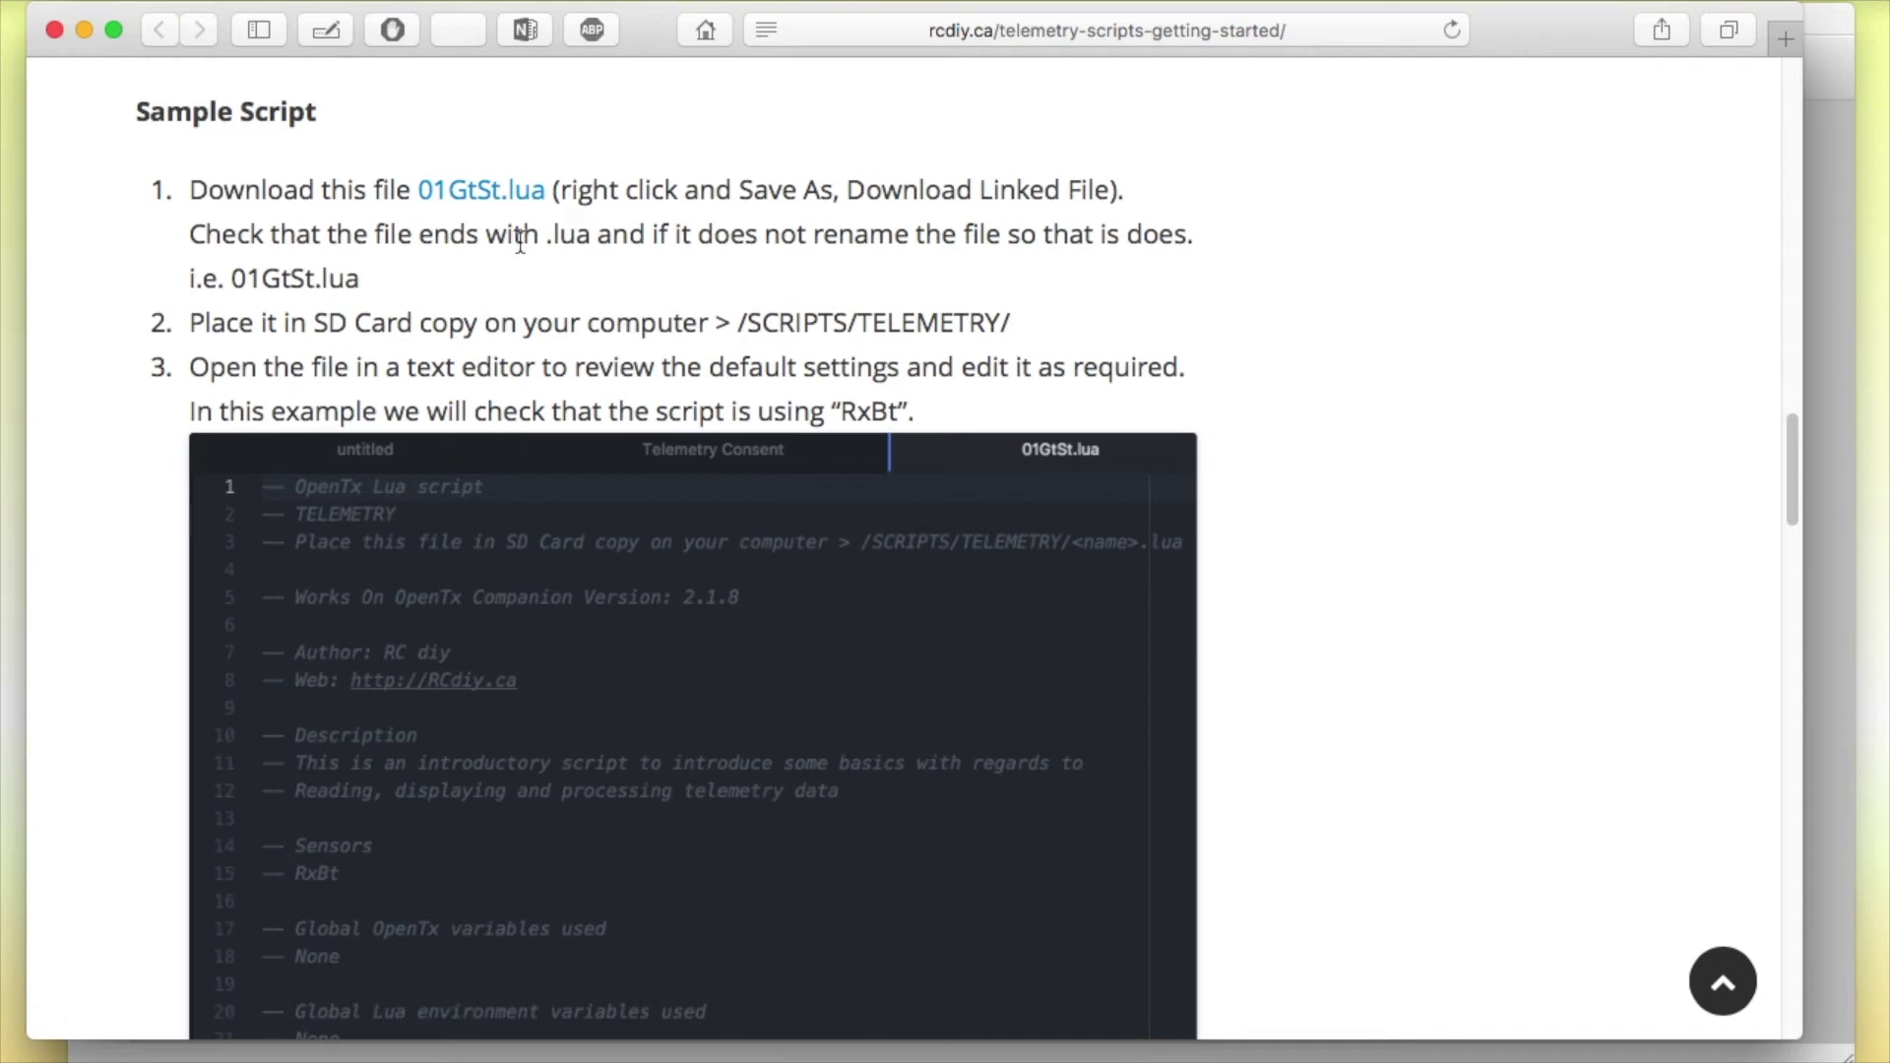
right_click(482, 197)
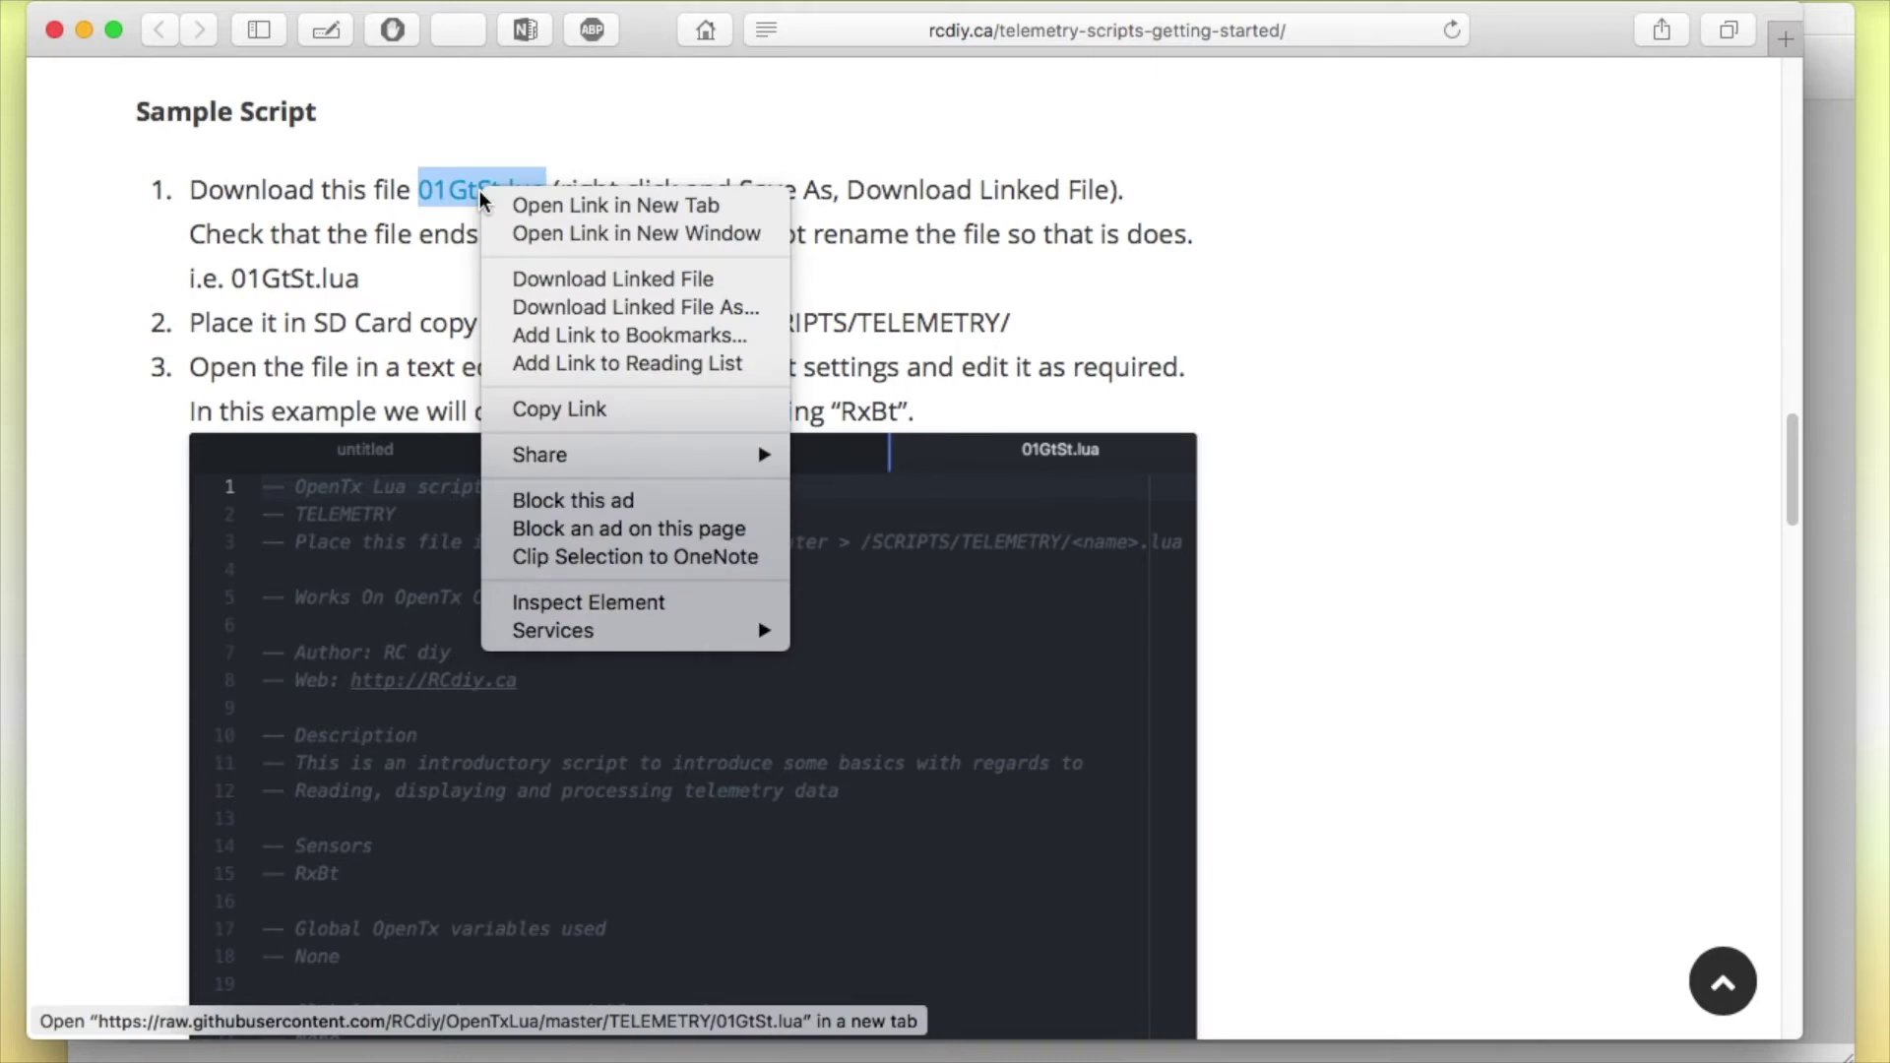
click(569, 279)
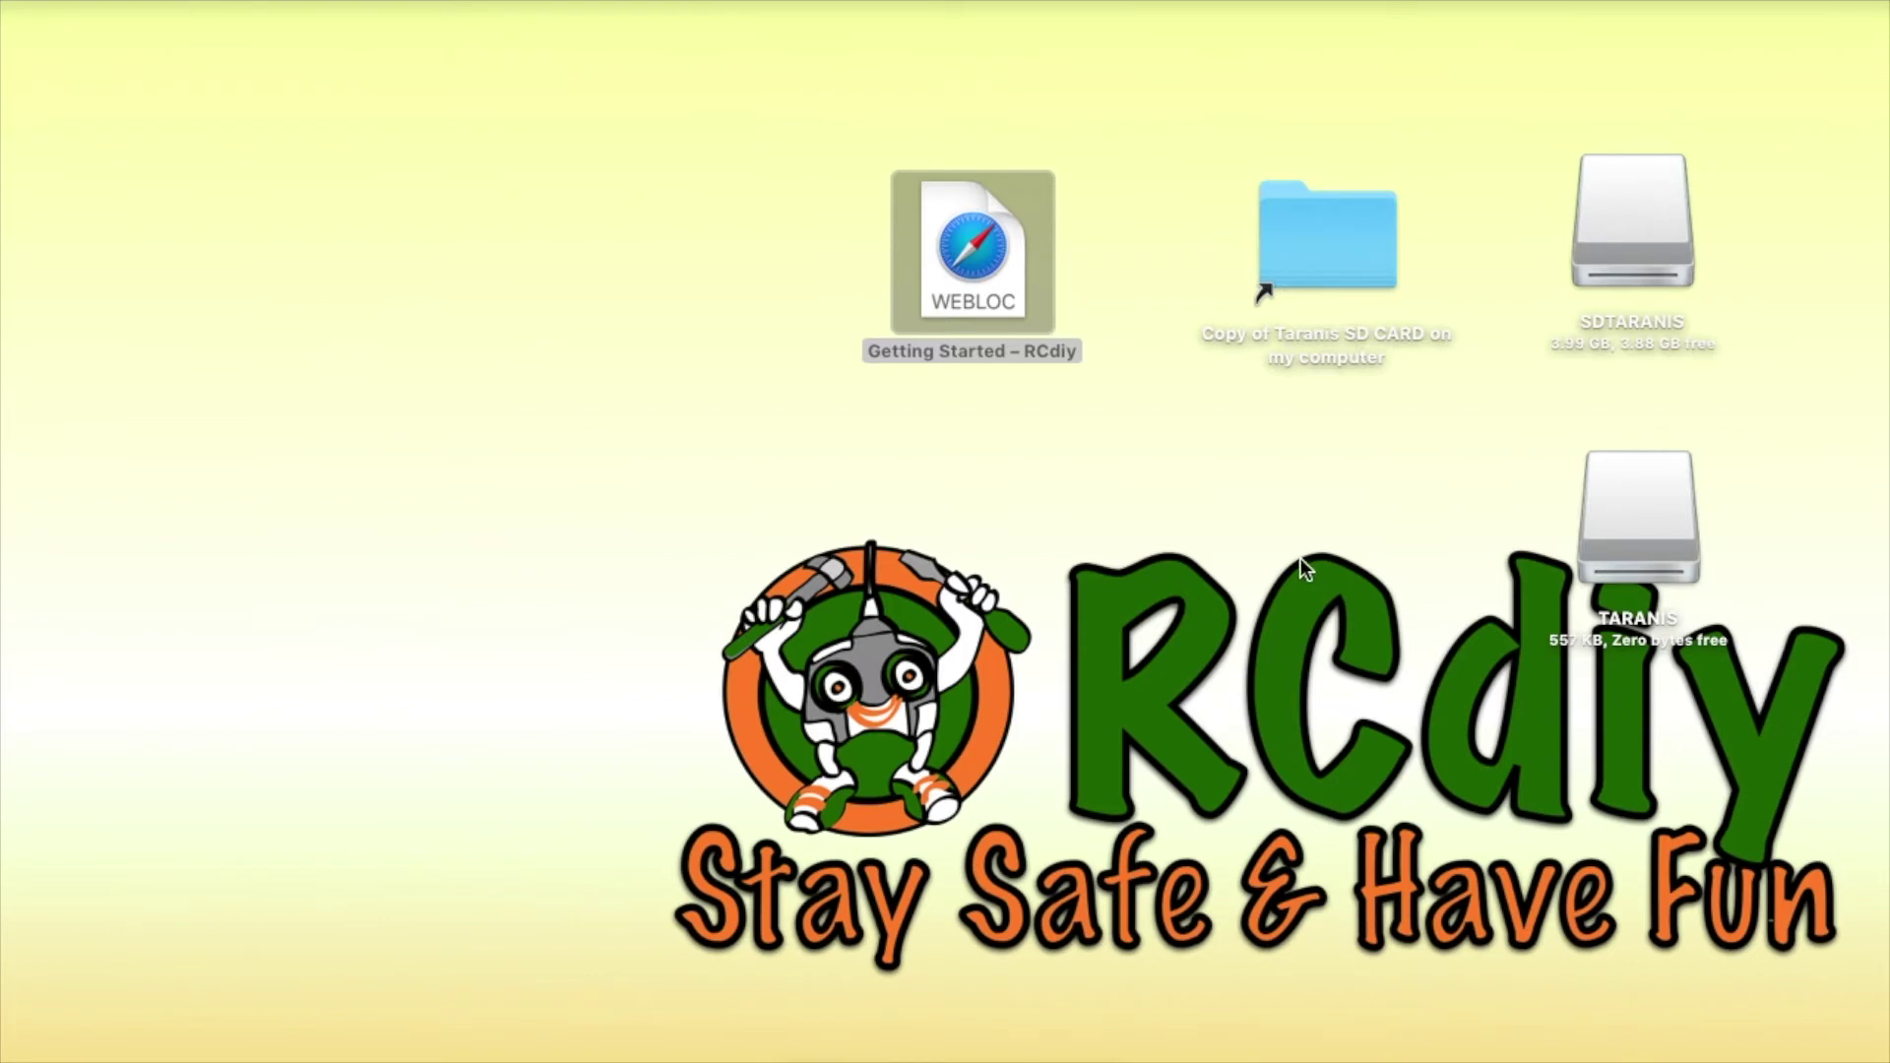
Step: Open the computer's copy of the Taranis SD card and place the downloaded script in SCRIPTS/TELEMETRY
double_click(1331, 243)
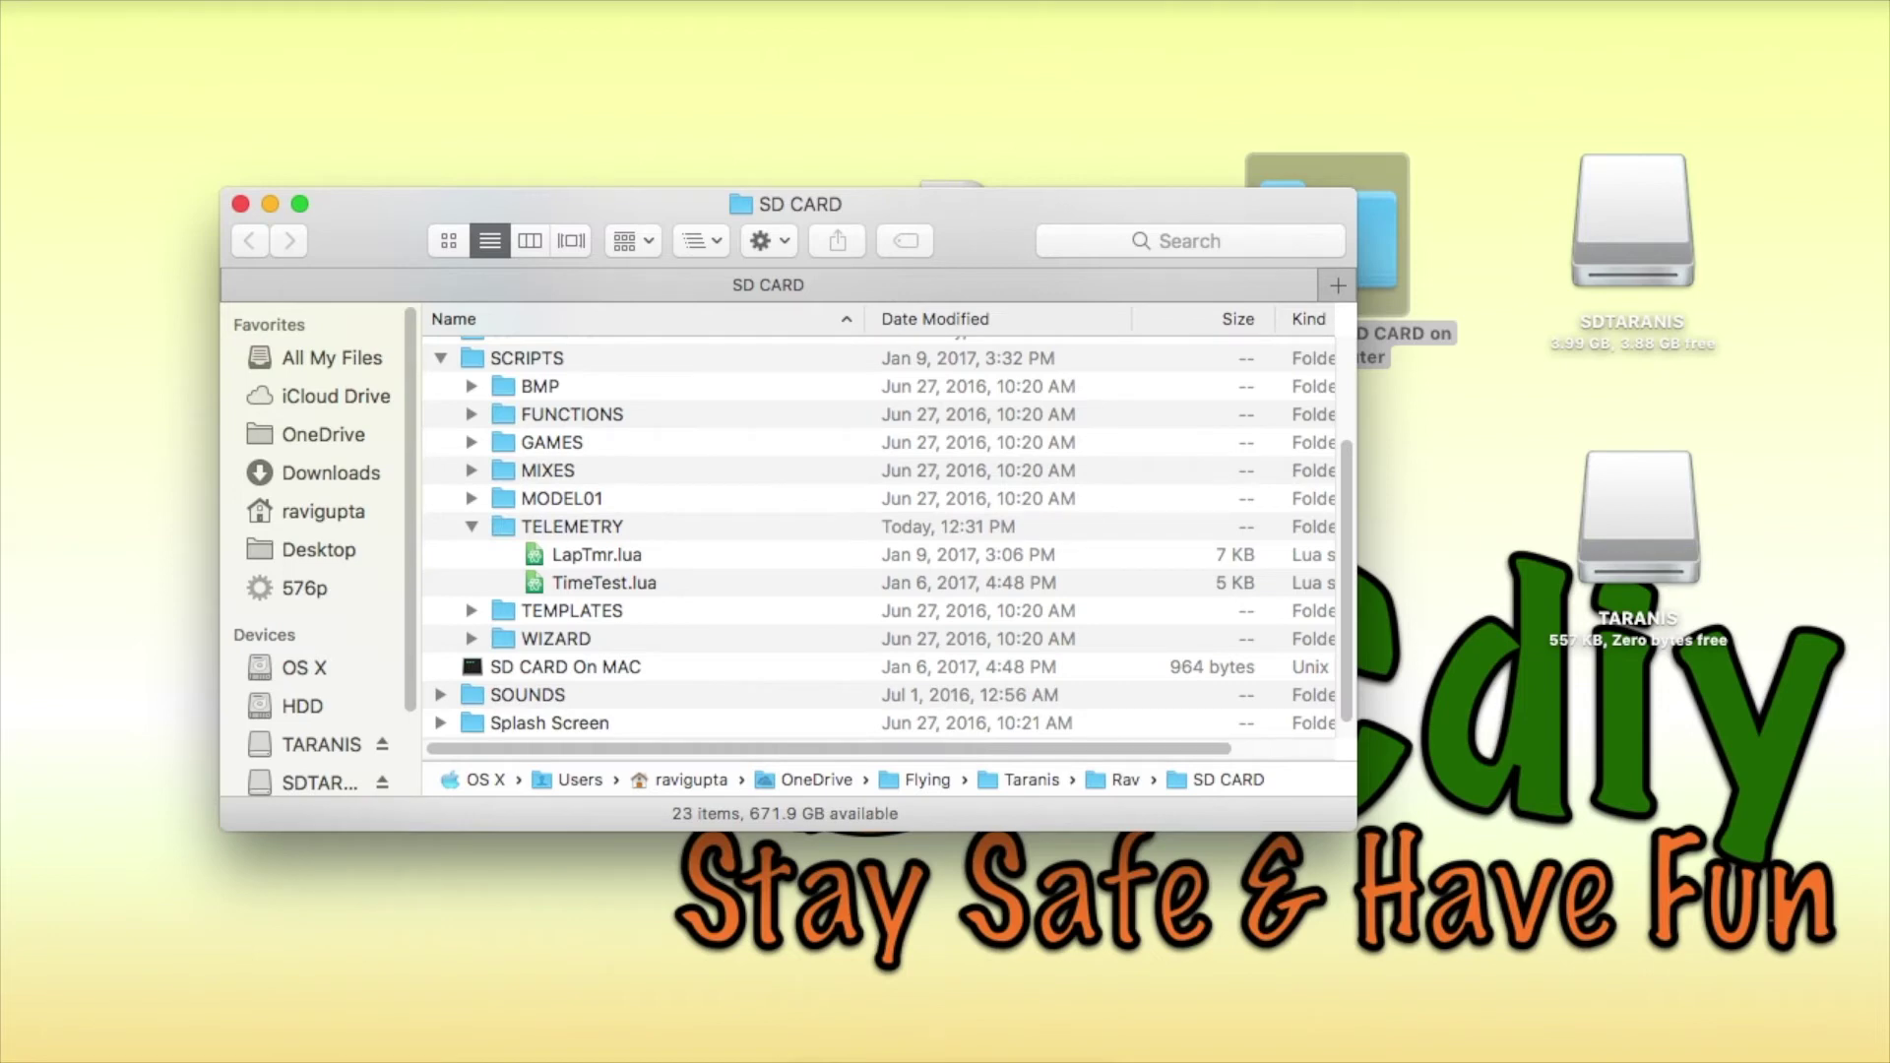
drag(923, 793, 612, 547)
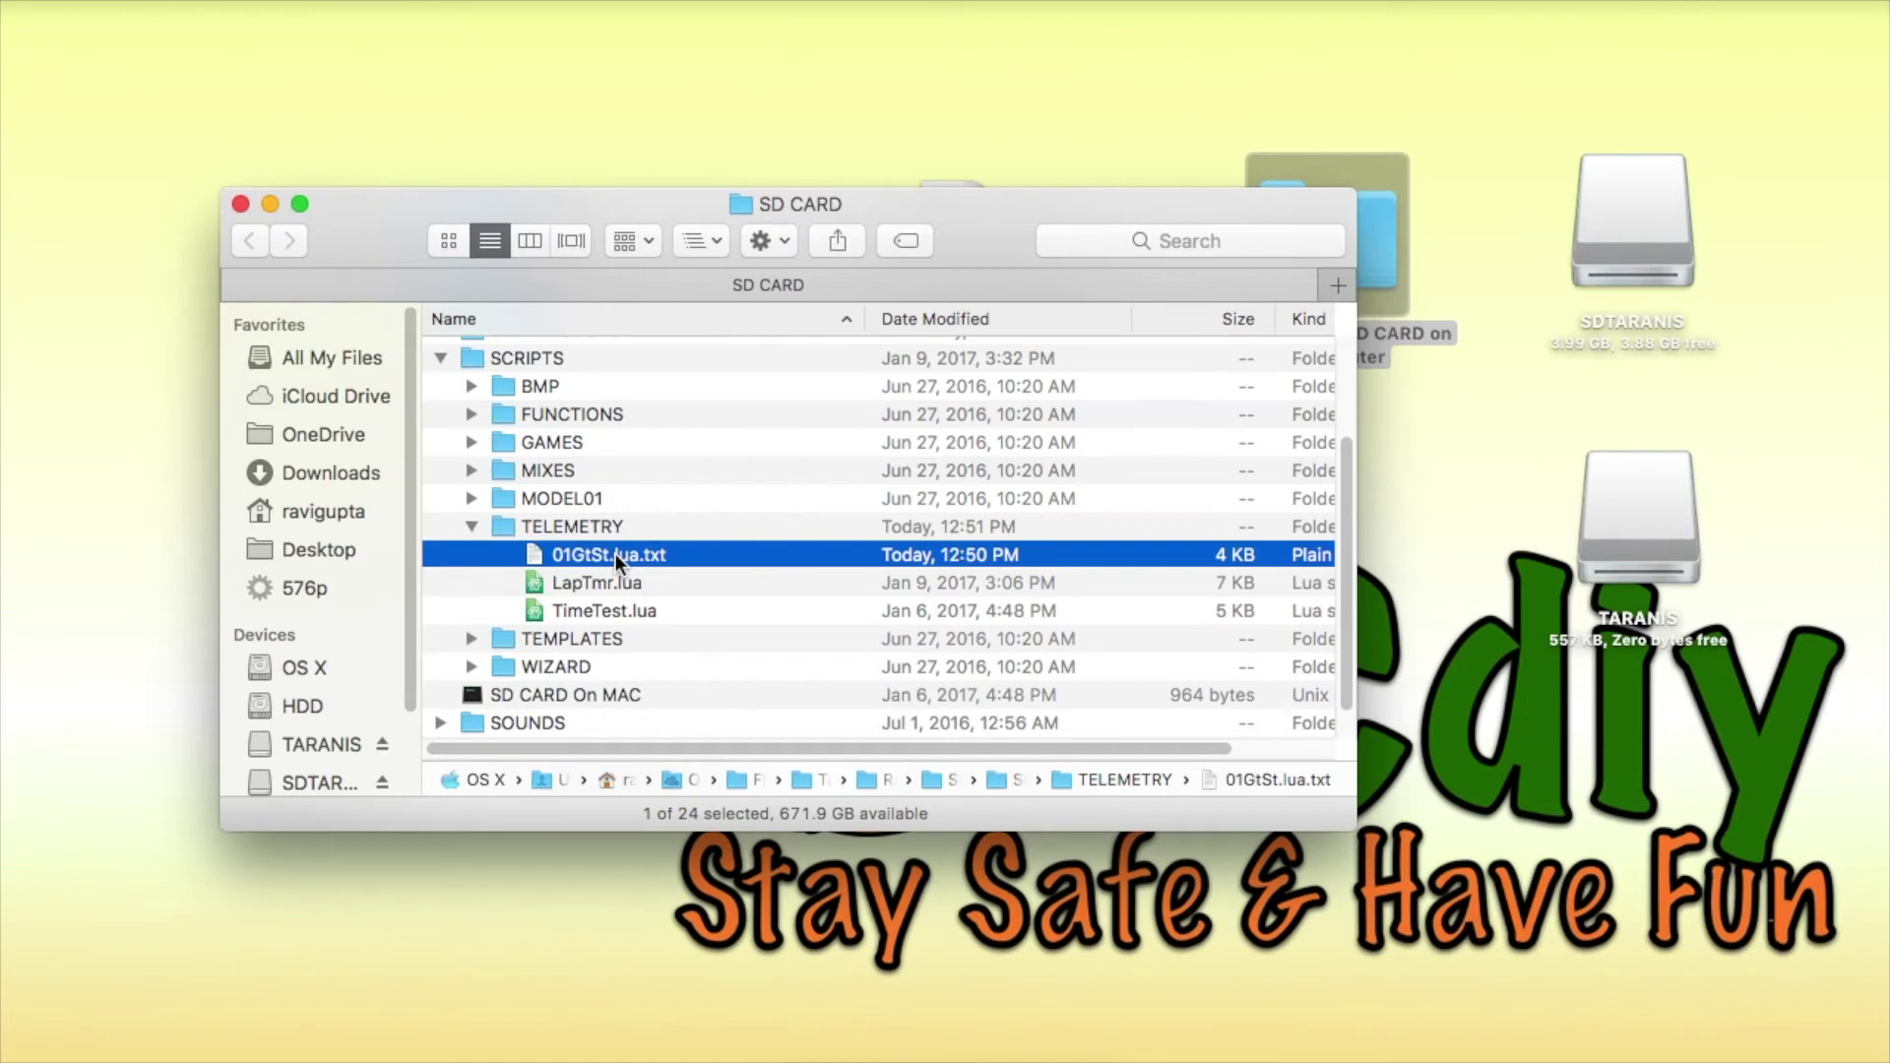
Step: Rename the script in the TELEMETRY folder to 01GtSt.lua and accept the .lua extension
click(617, 554)
key(Right)
key(Right)
key(Right)
key(Right)
key(Right)
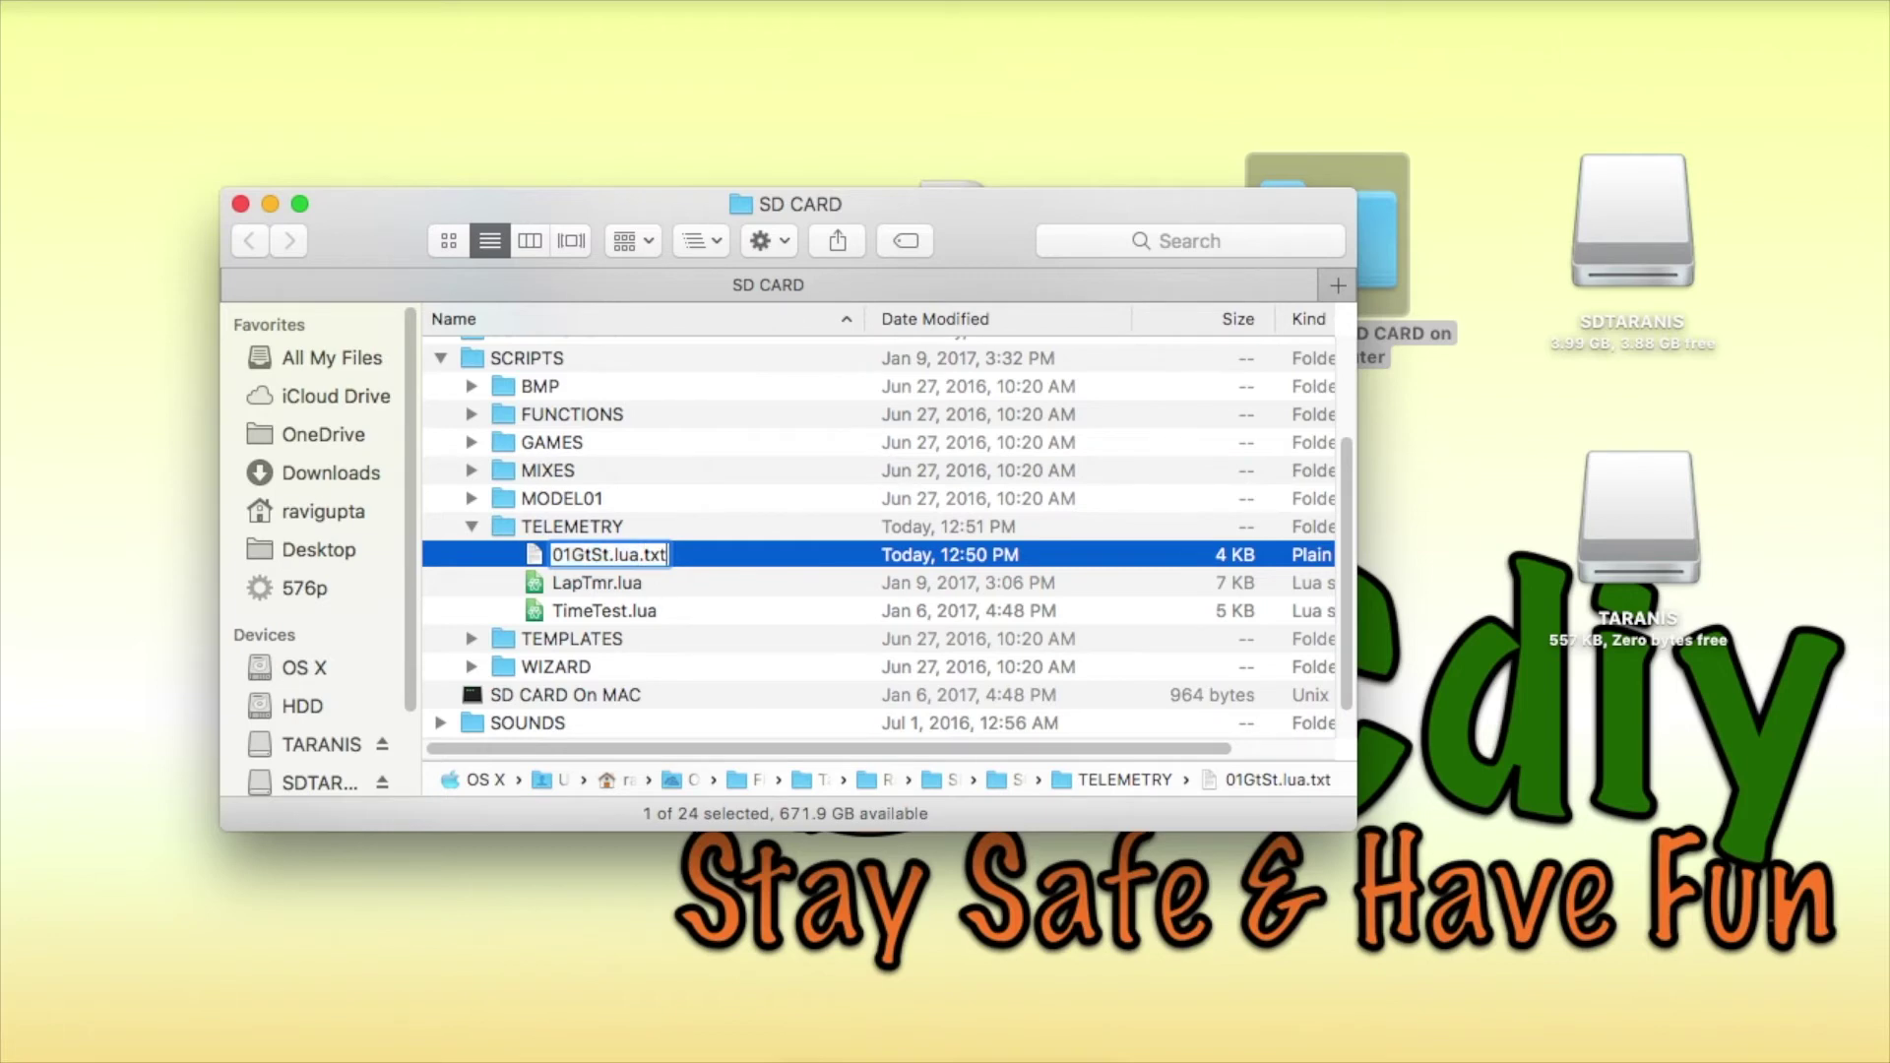
key(BackSpace)
key(BackSpace)
key(BackSpace)
key(BackSpace)
key(Return)
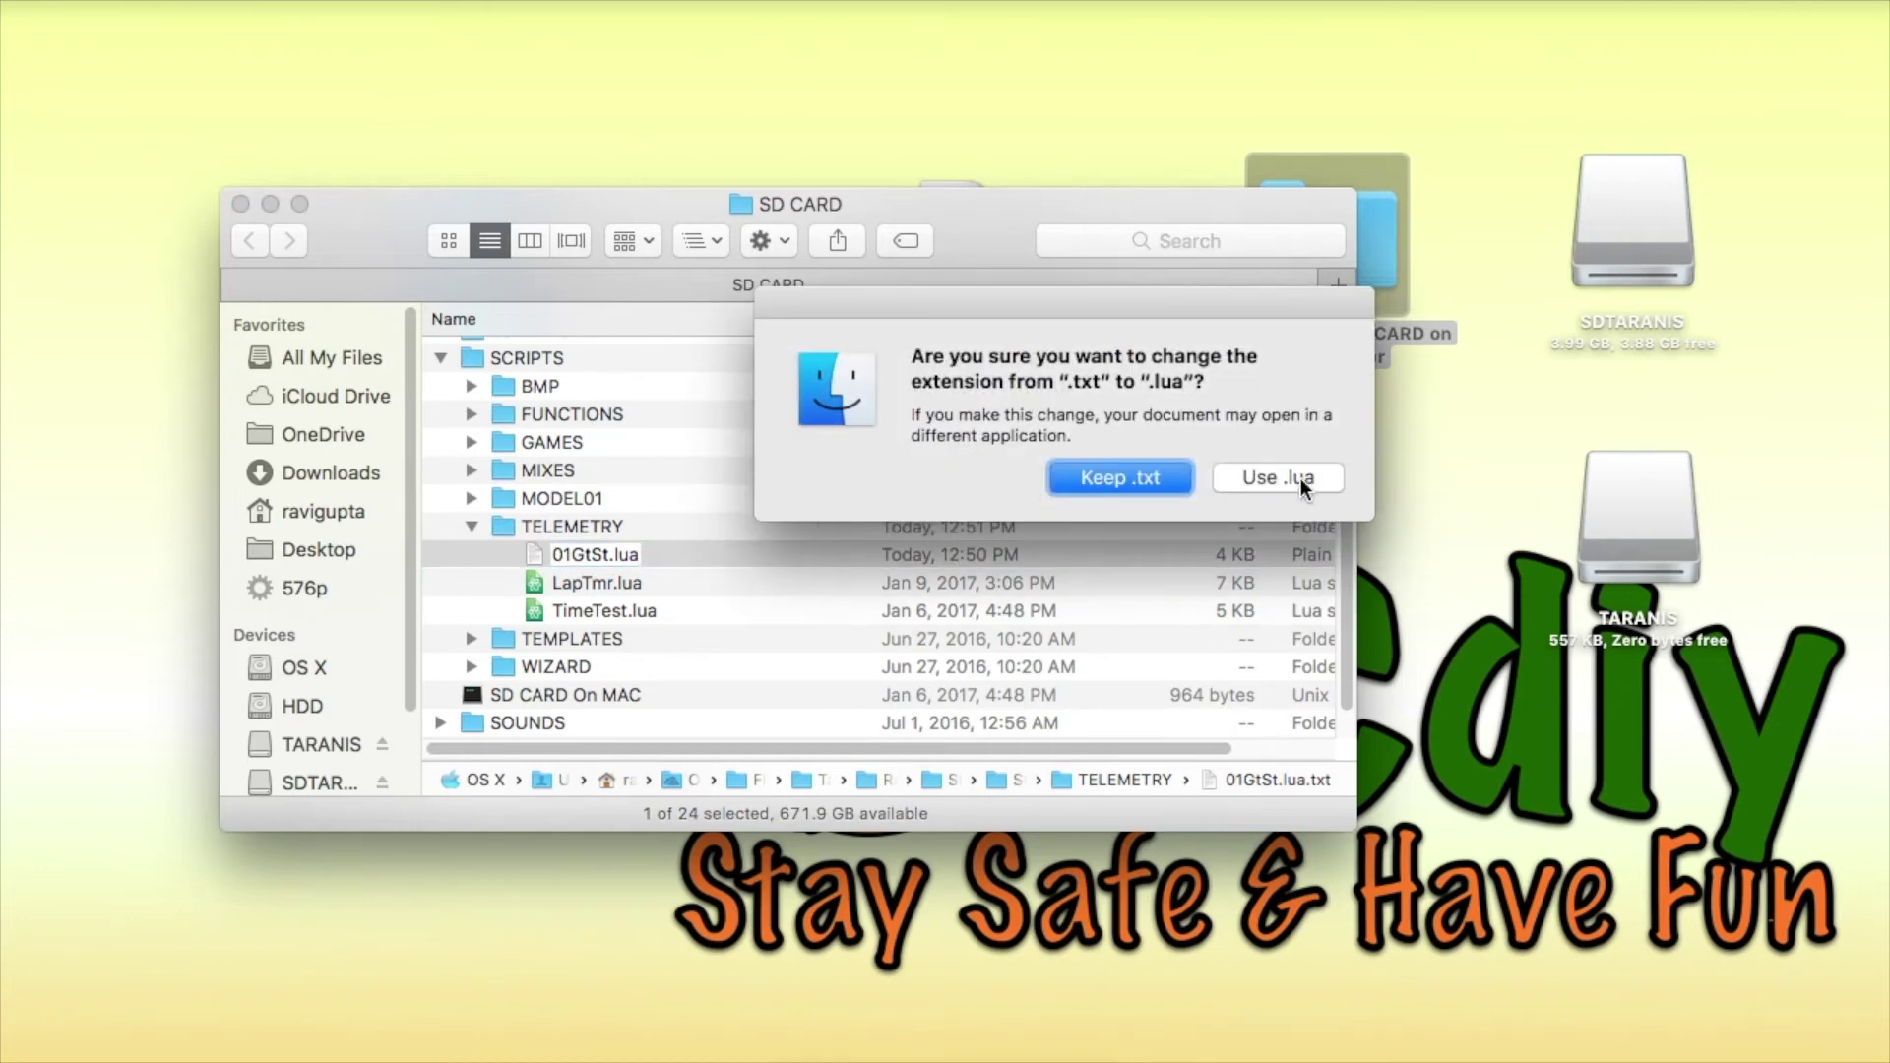
click(1301, 478)
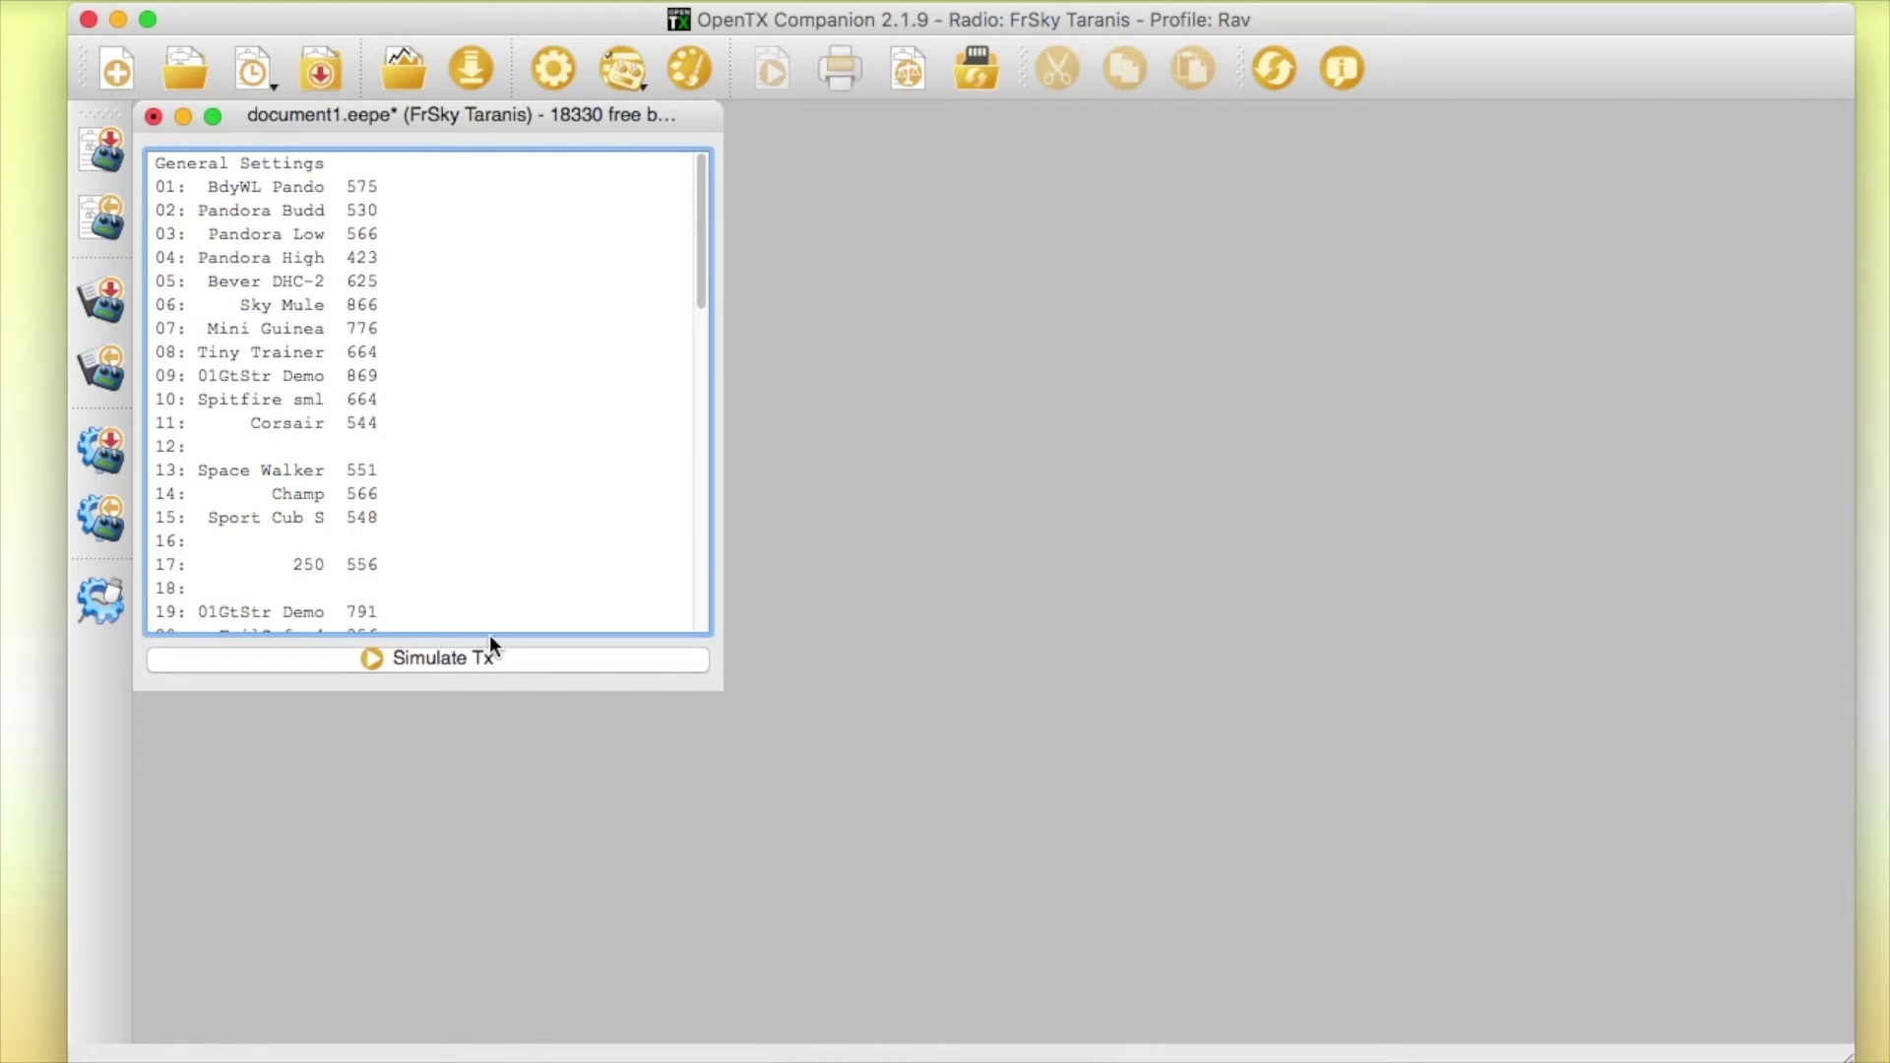
Step: Set Telemetry screen 1 of model 19, 01GtStr Demo, to the Script type with the 01GtSt script, and close the model editor
right_click(309, 611)
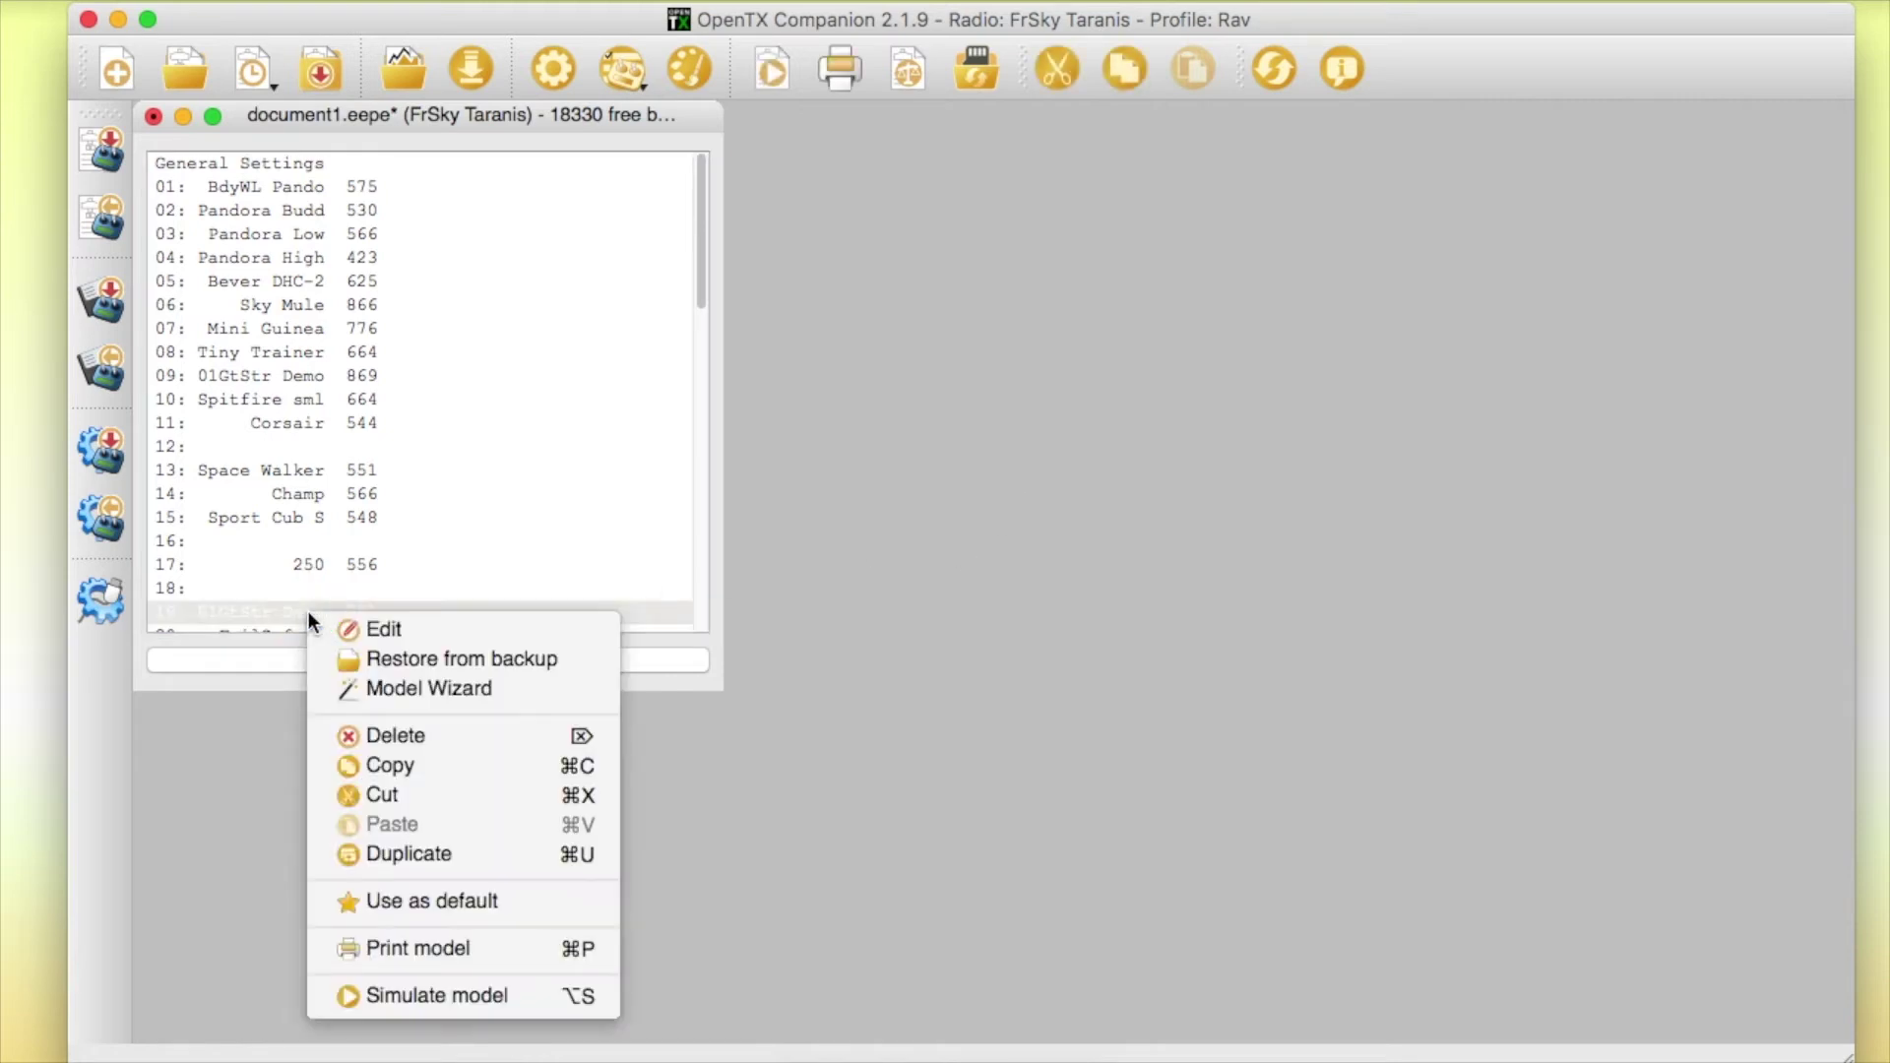
click(376, 630)
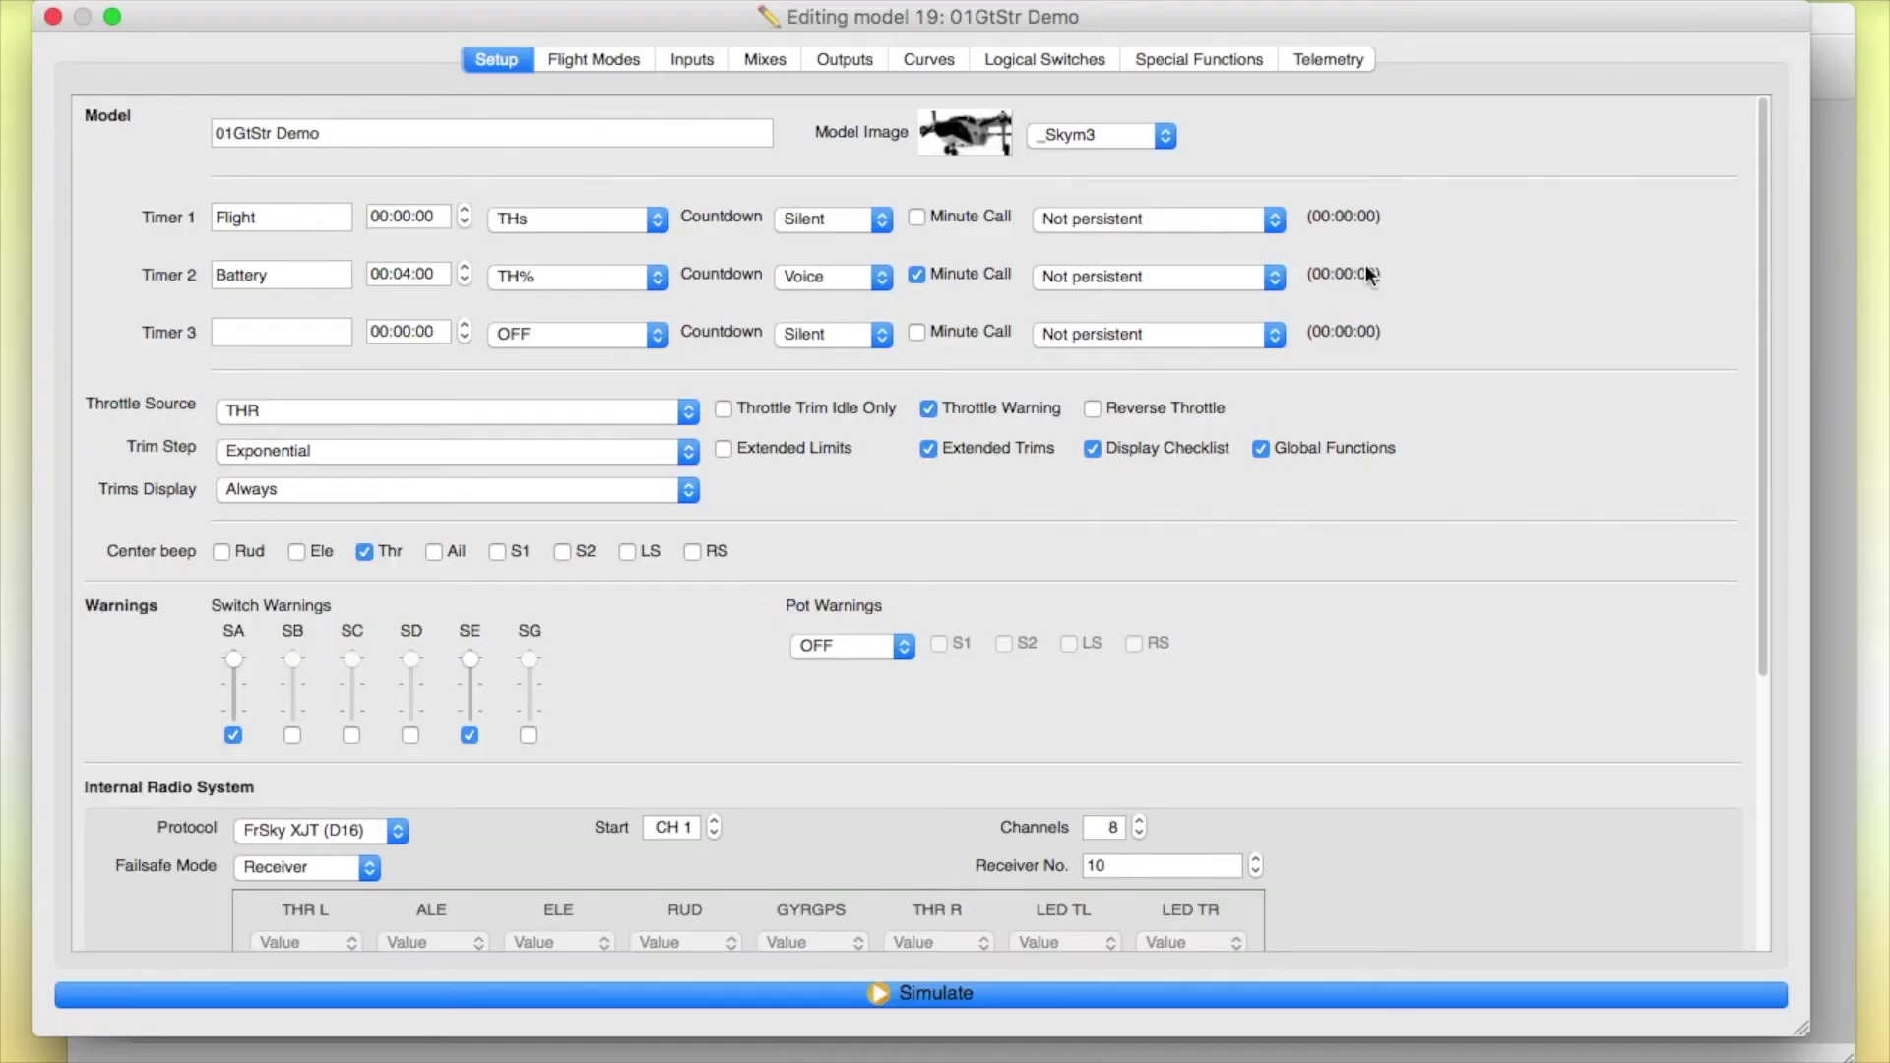
click(1345, 63)
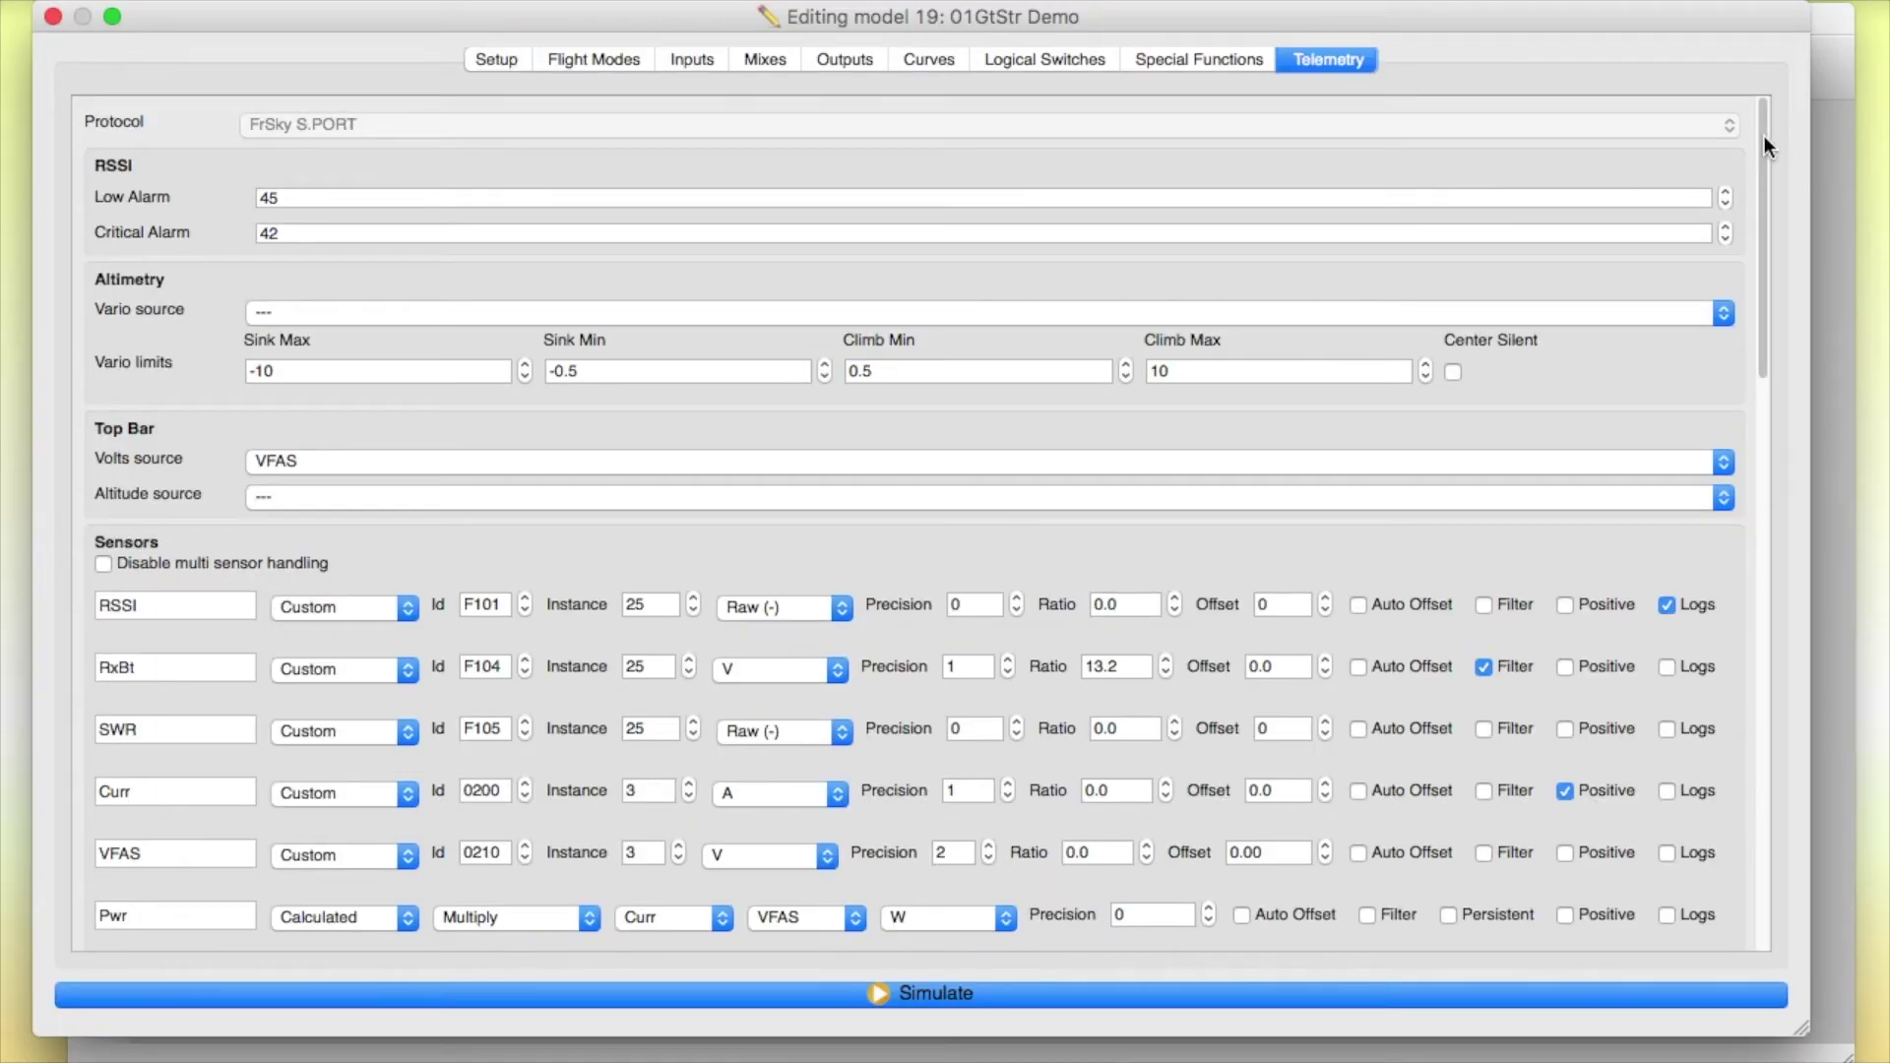
drag(1764, 146, 1738, 772)
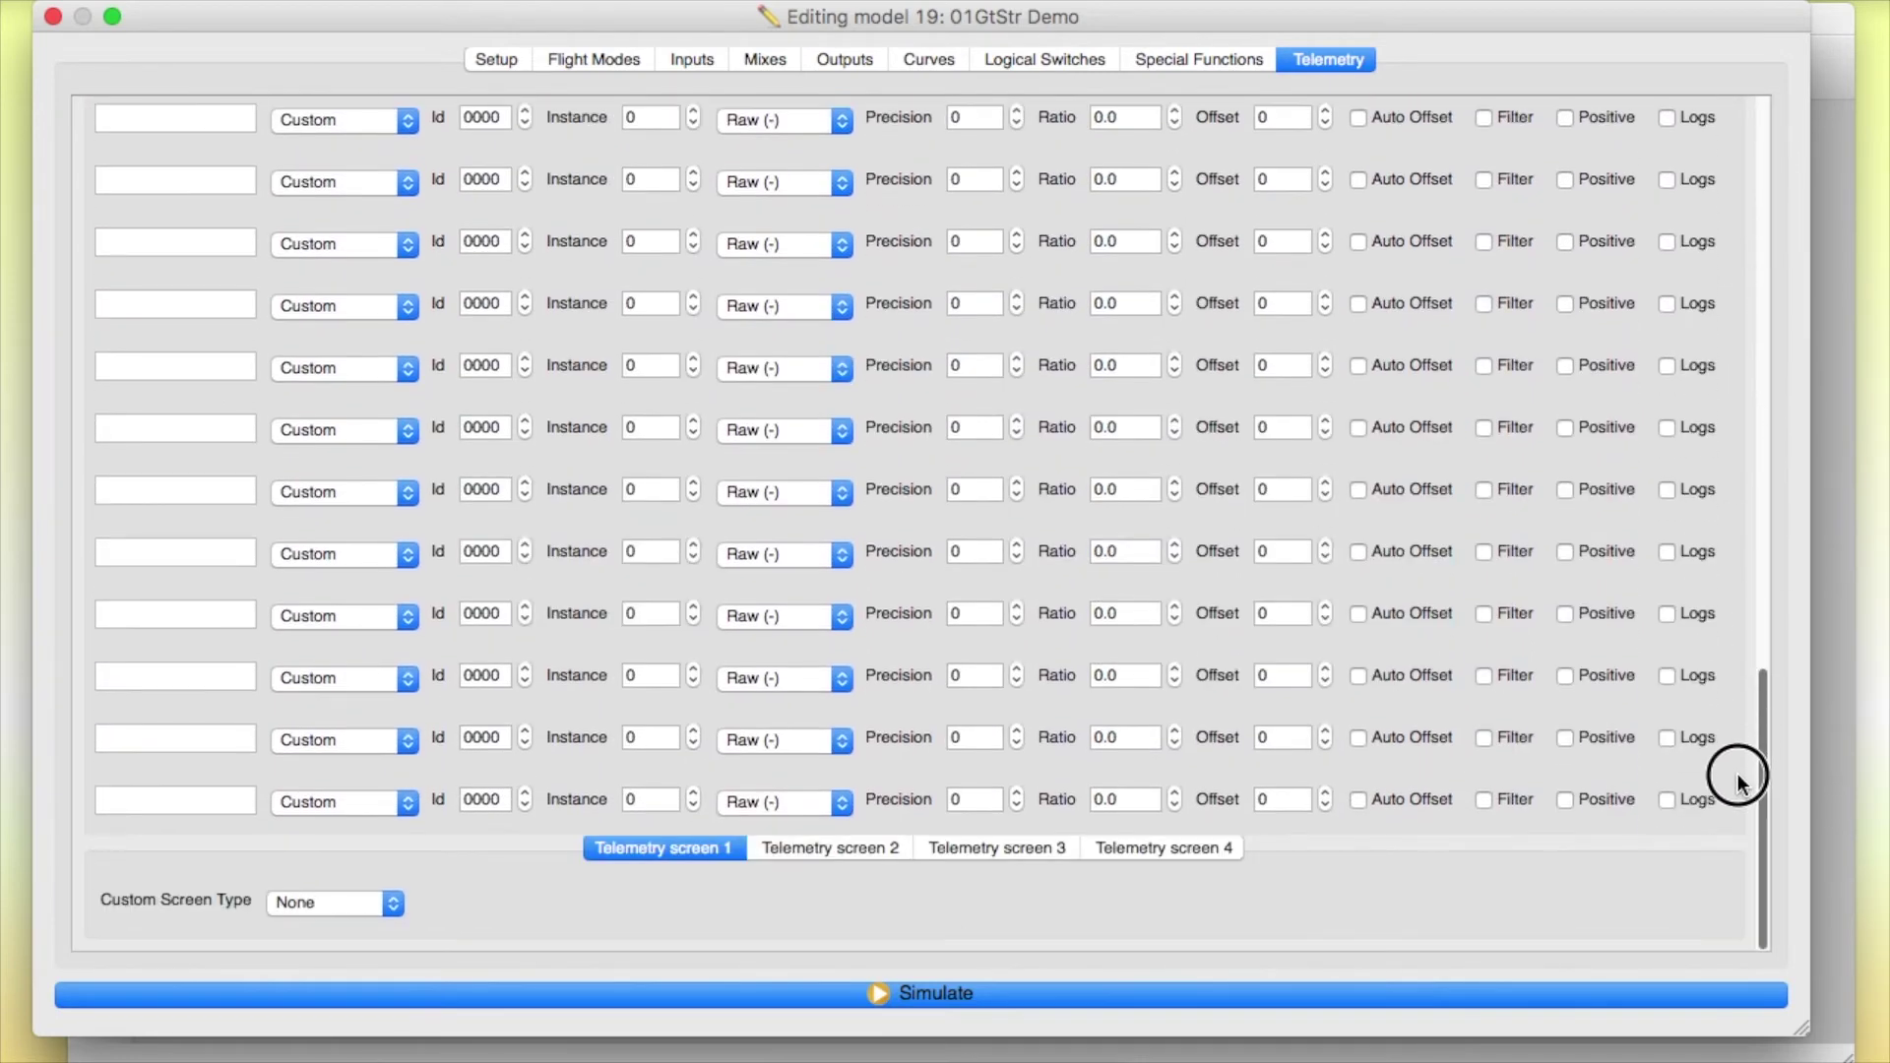
click(394, 906)
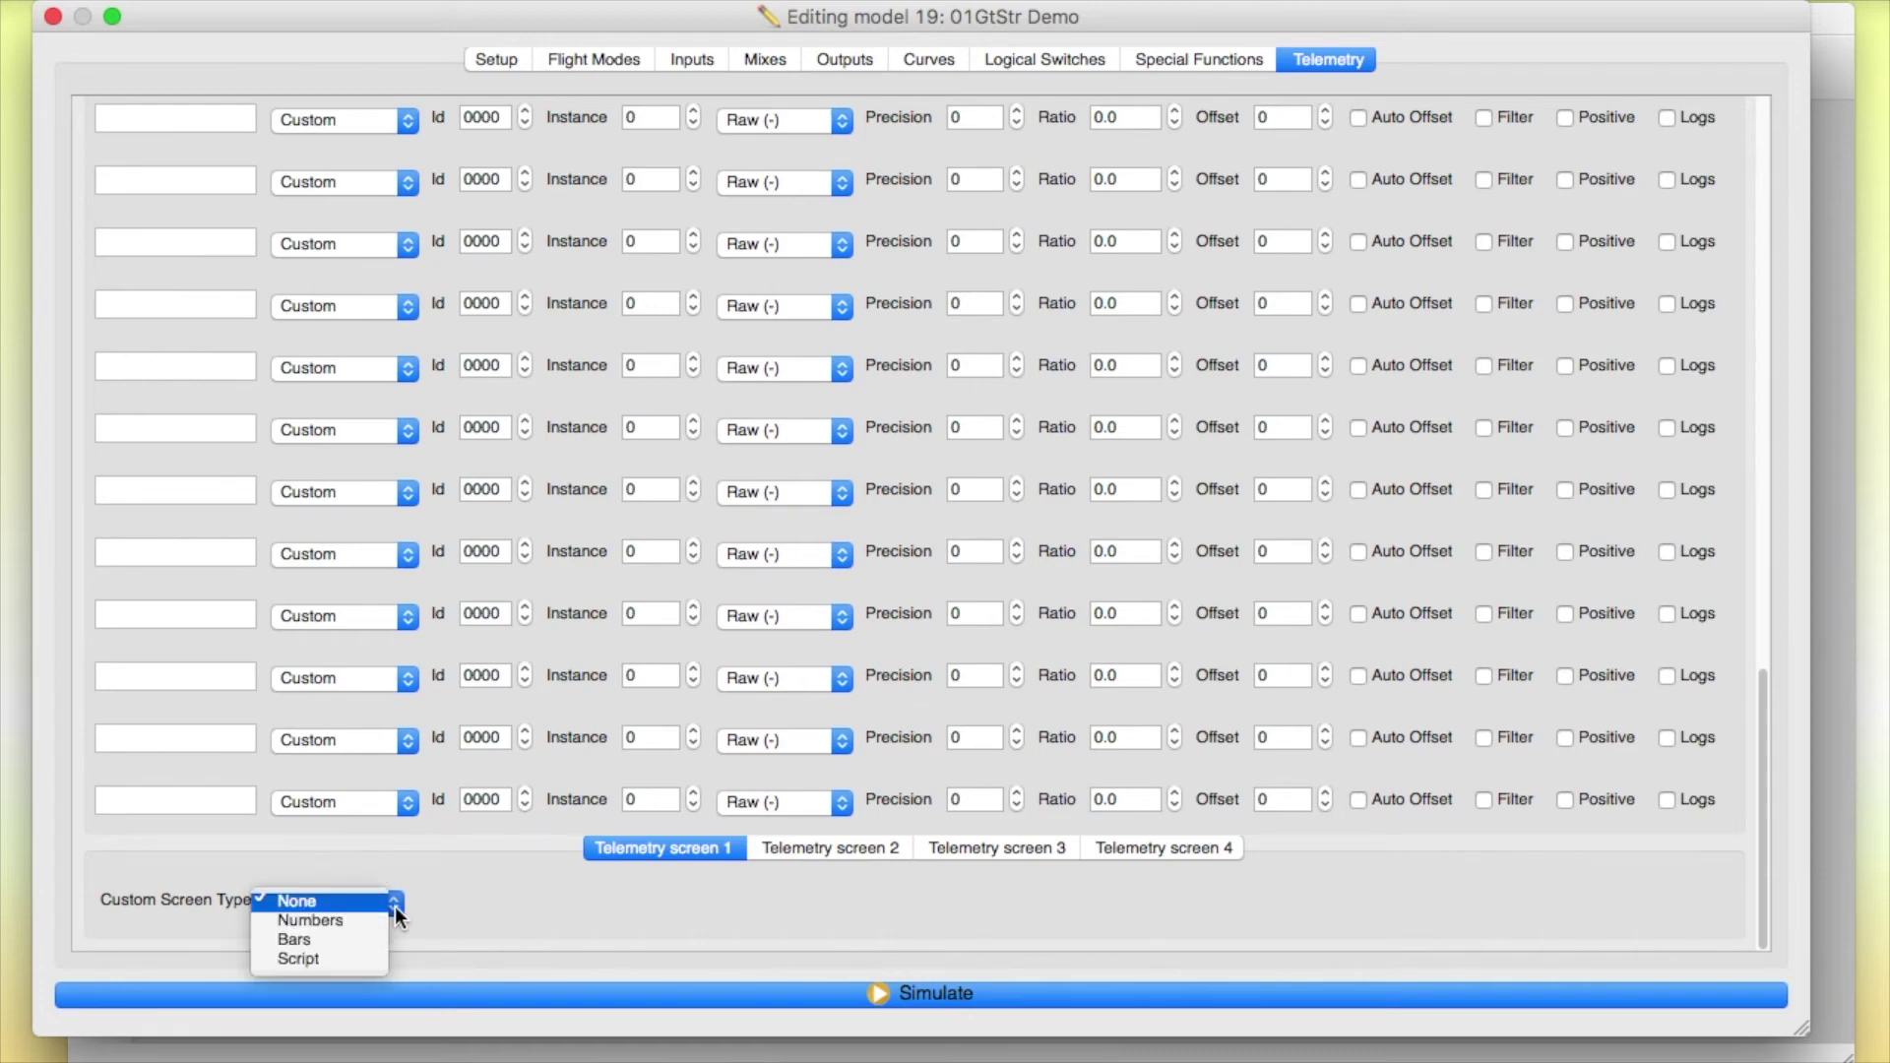
click(370, 959)
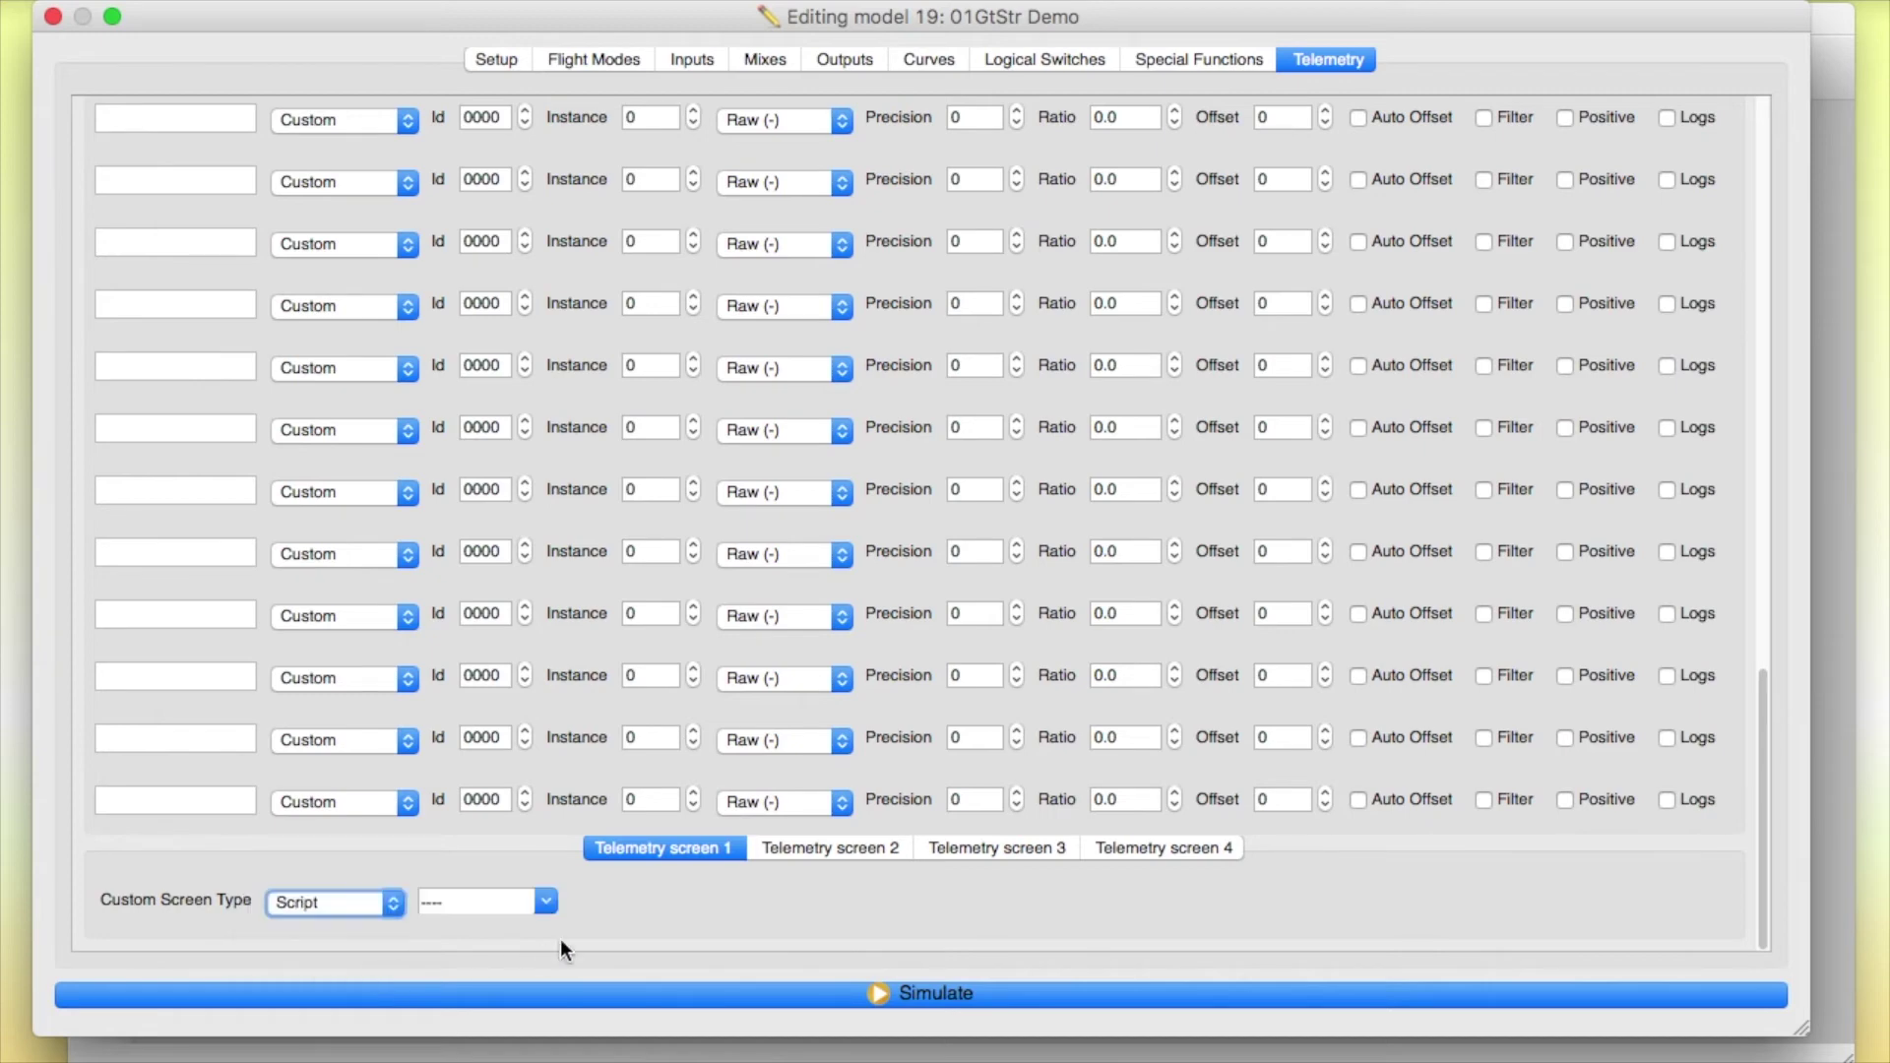
click(547, 900)
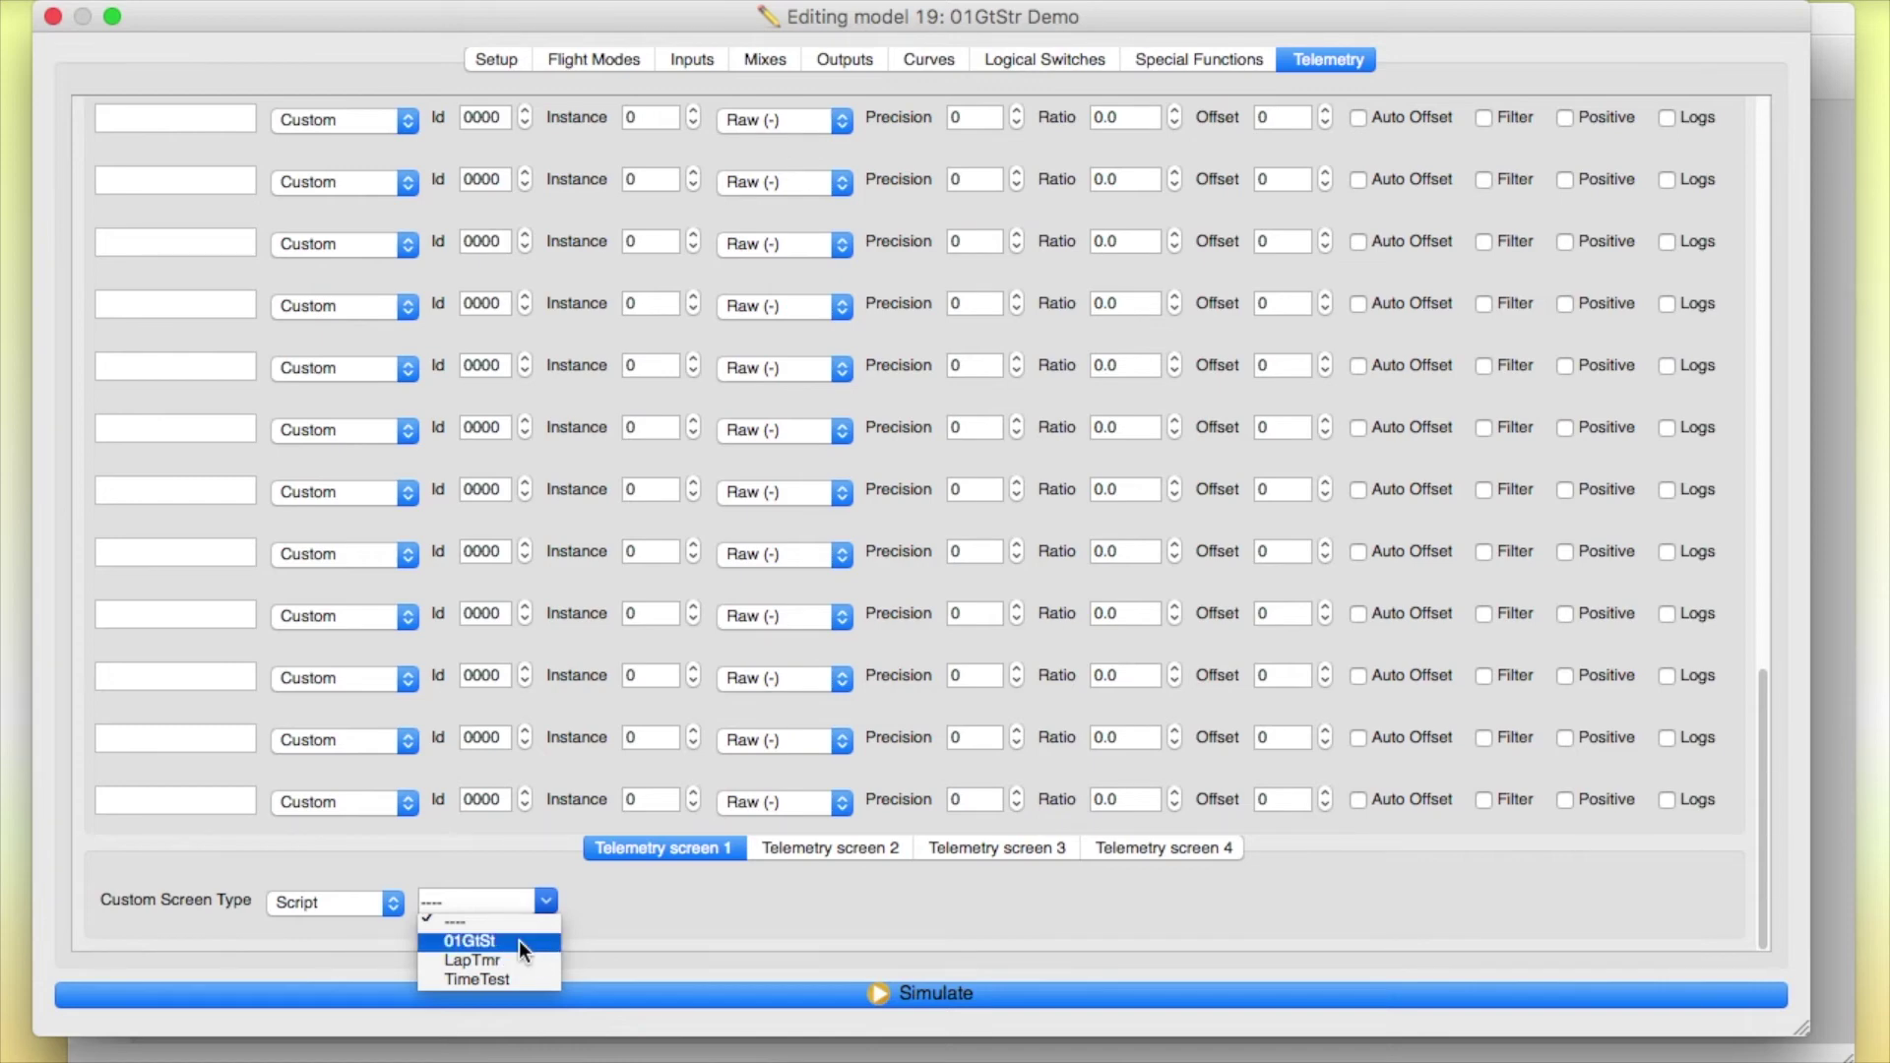
click(517, 941)
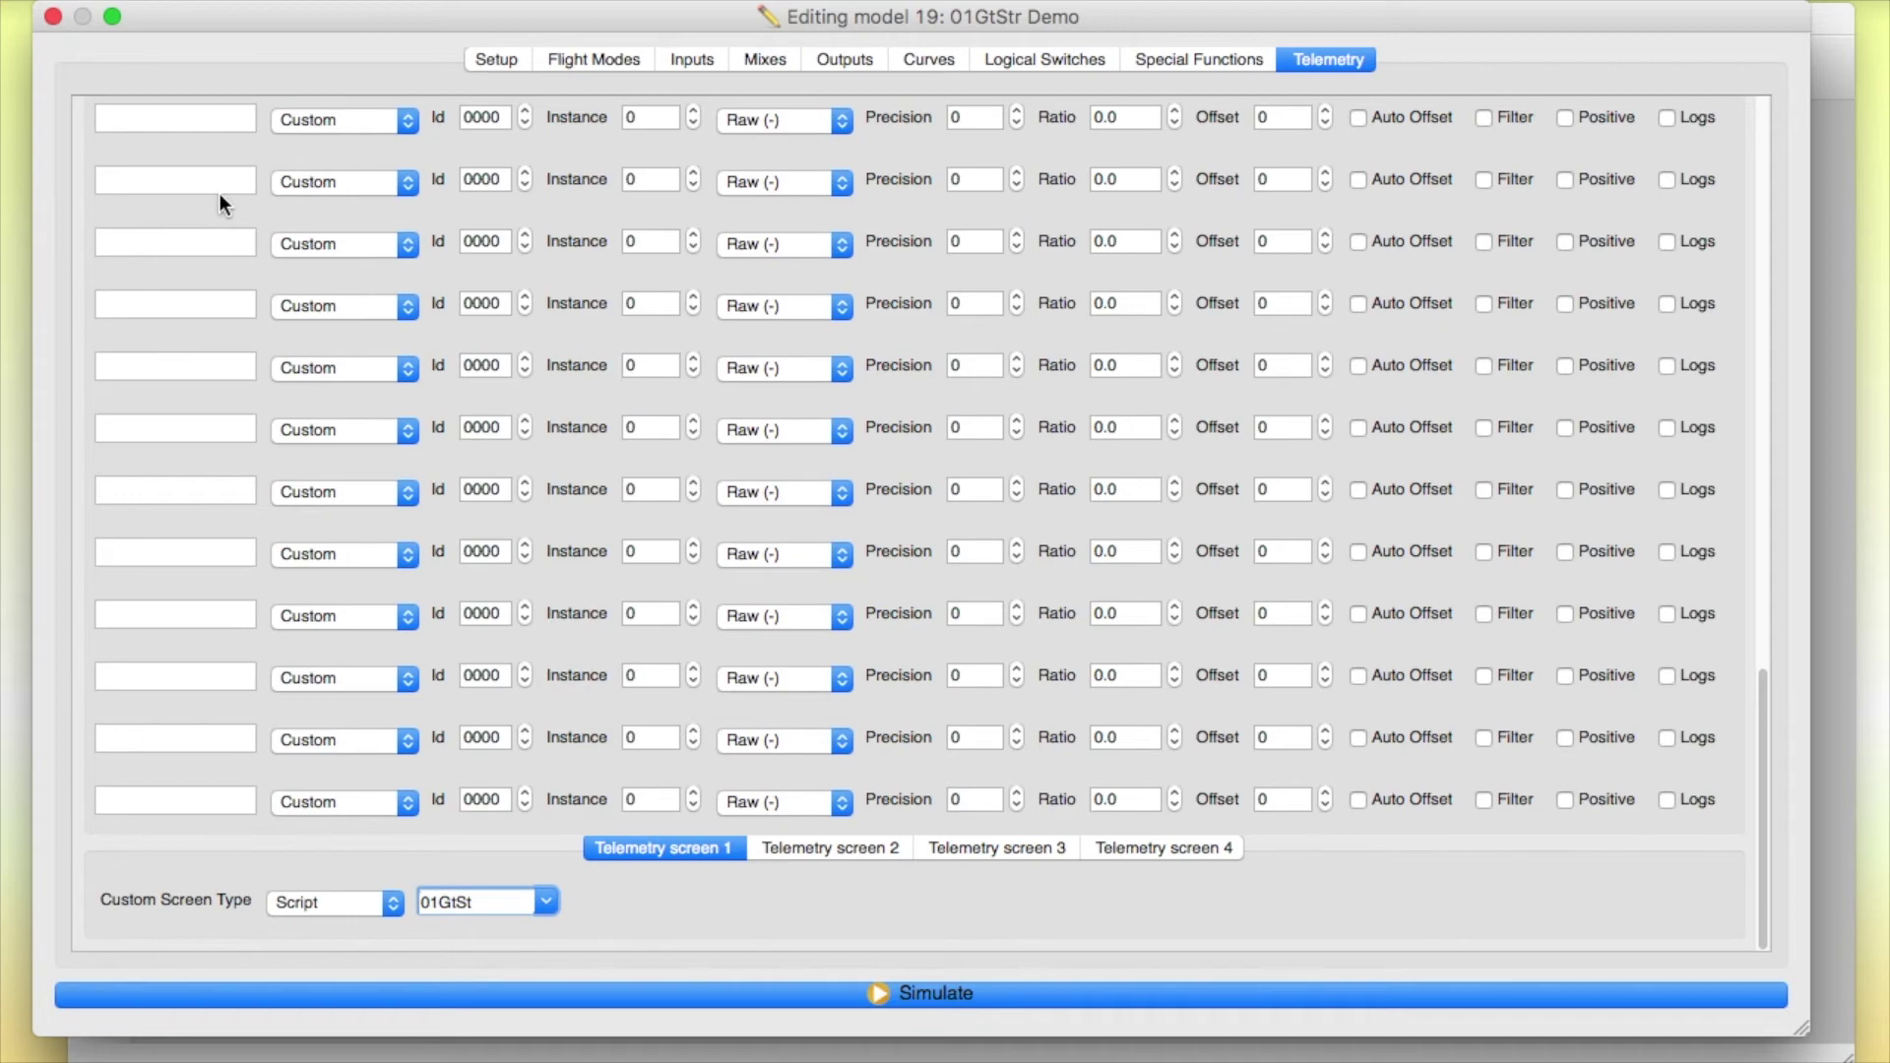
click(53, 15)
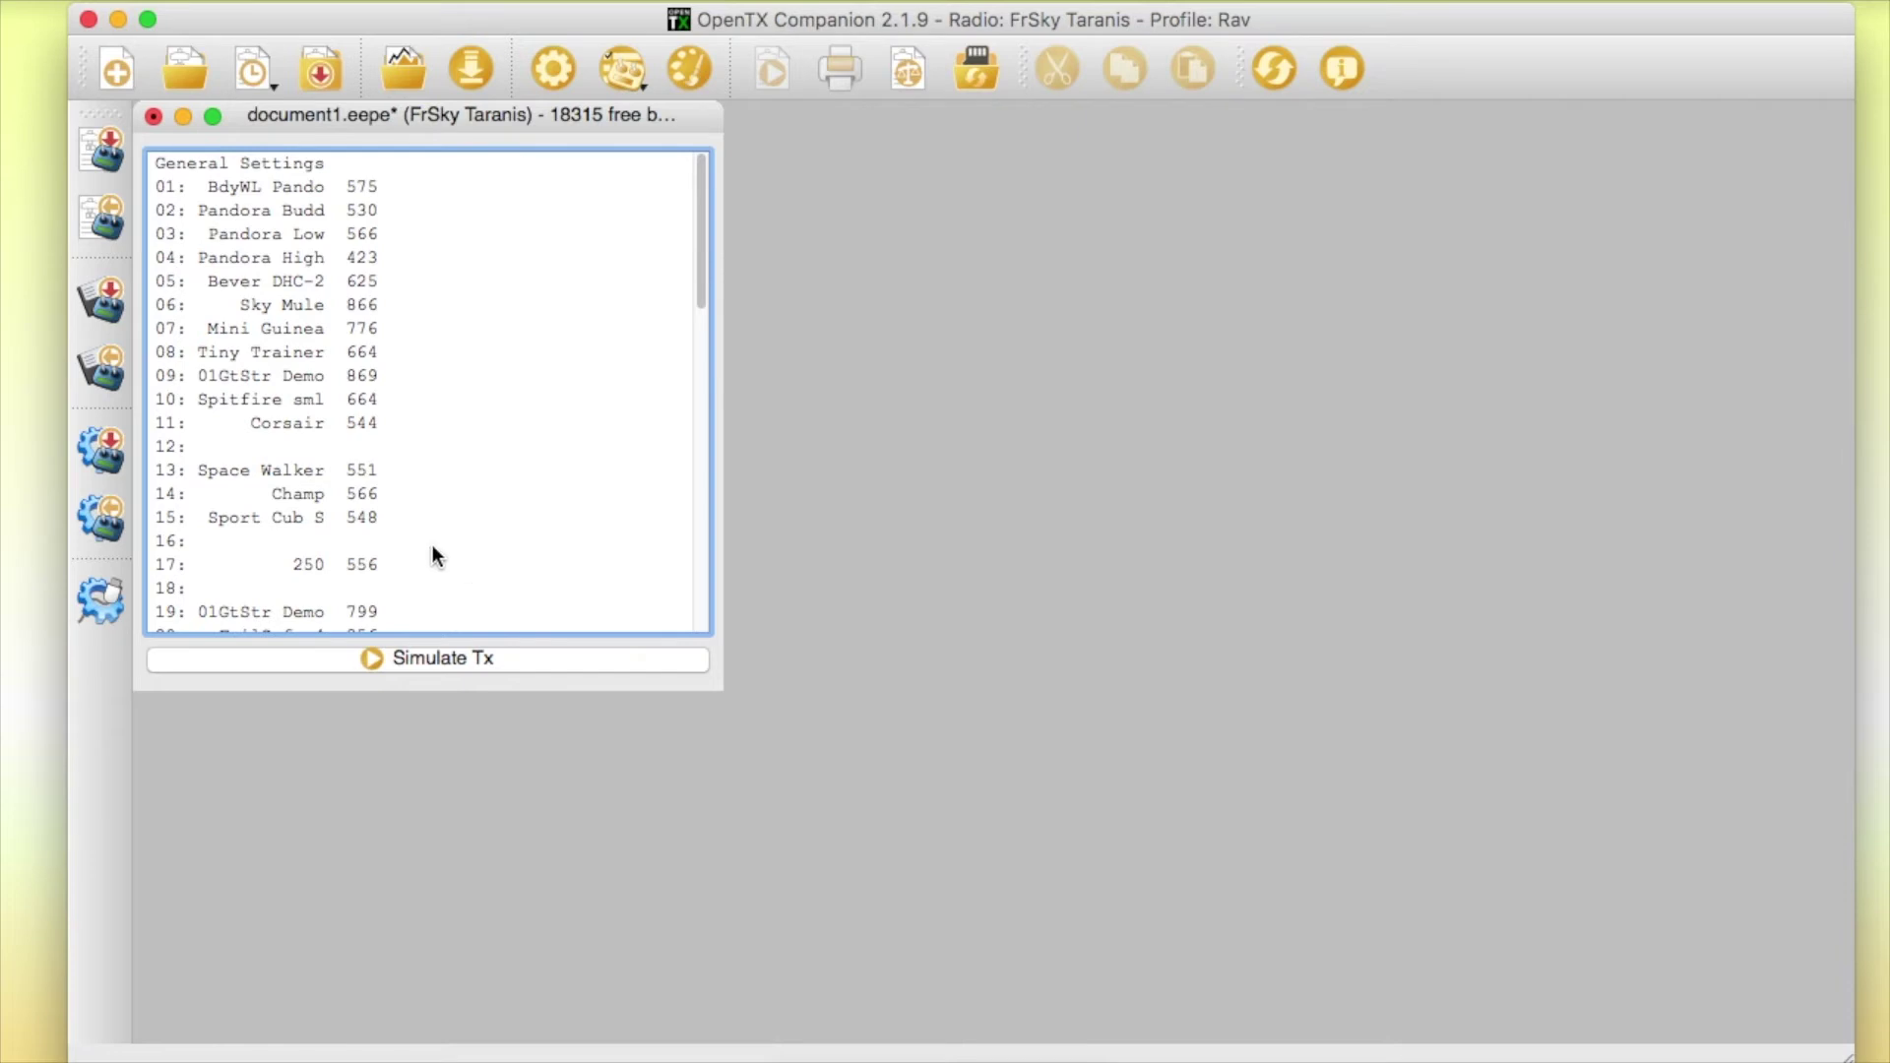
Step: Simulate model 19, 01GtStr Demo, and display its telemetry script screen on the simulated Taranis radio
click(282, 612)
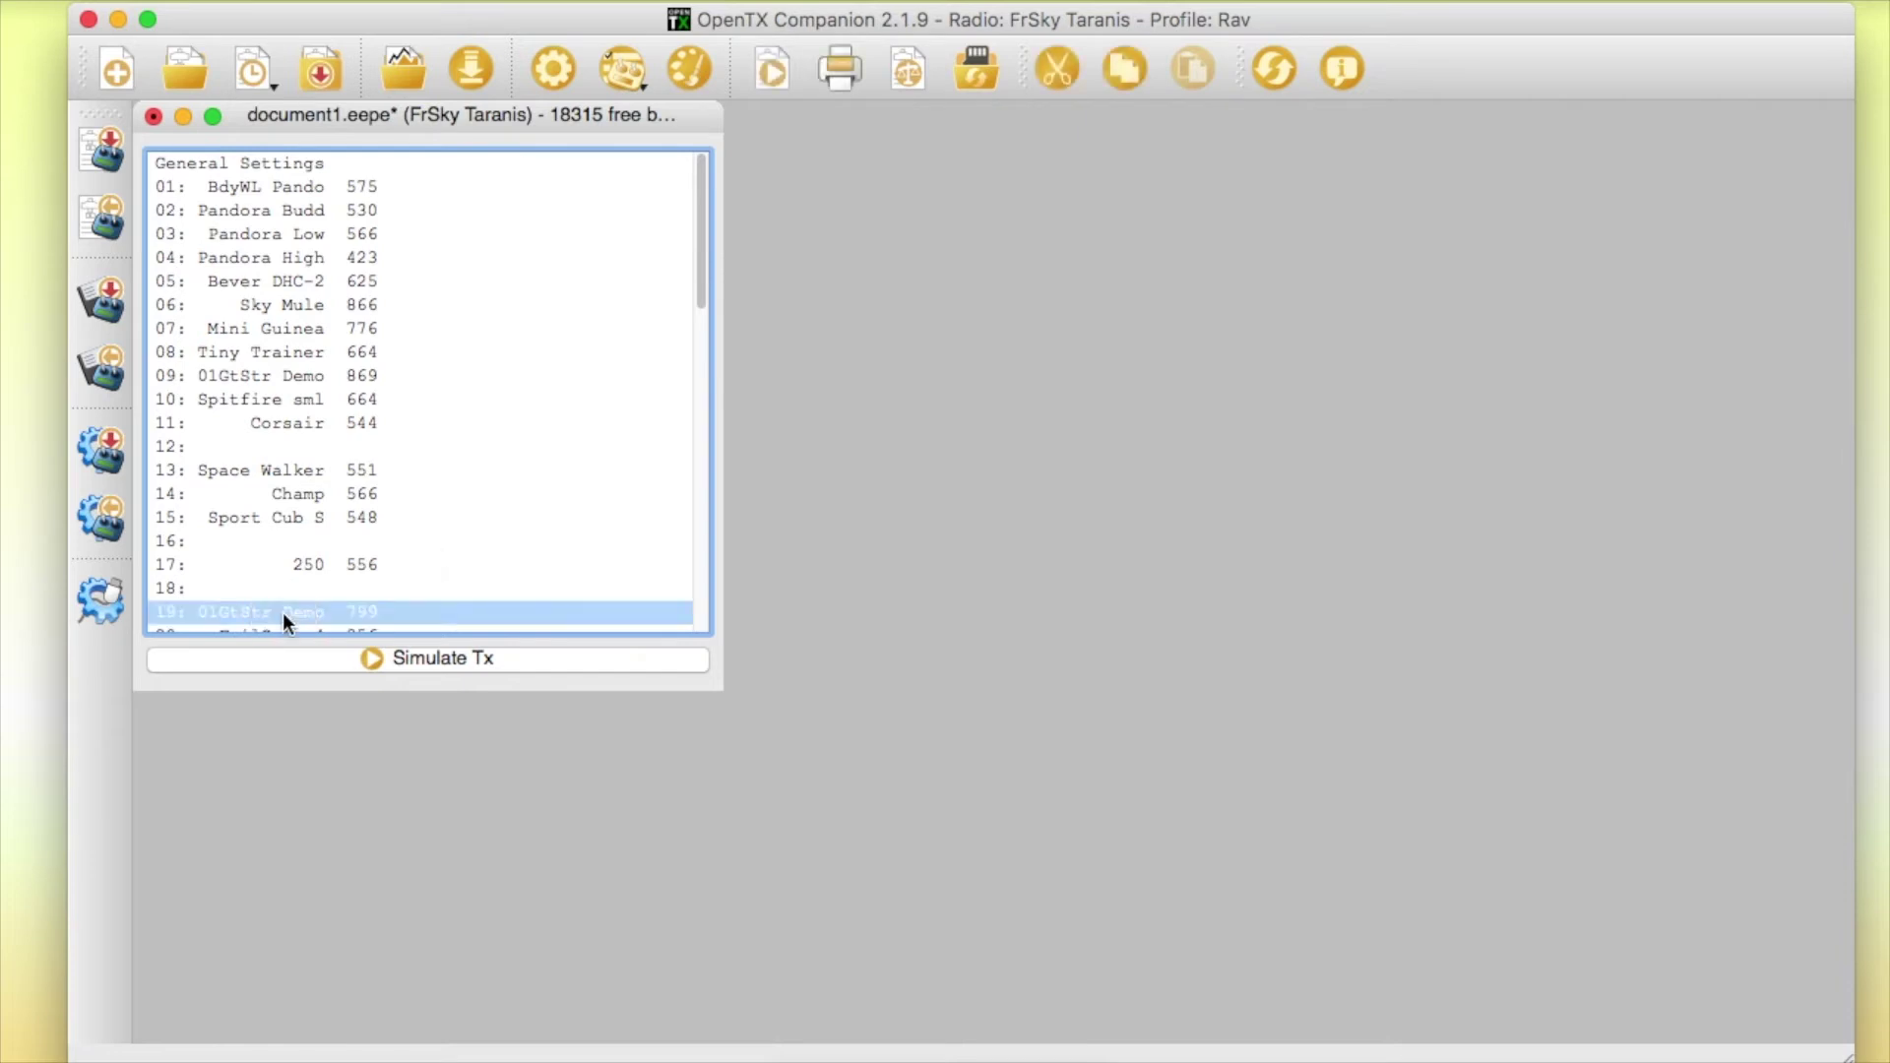
right_click(282, 612)
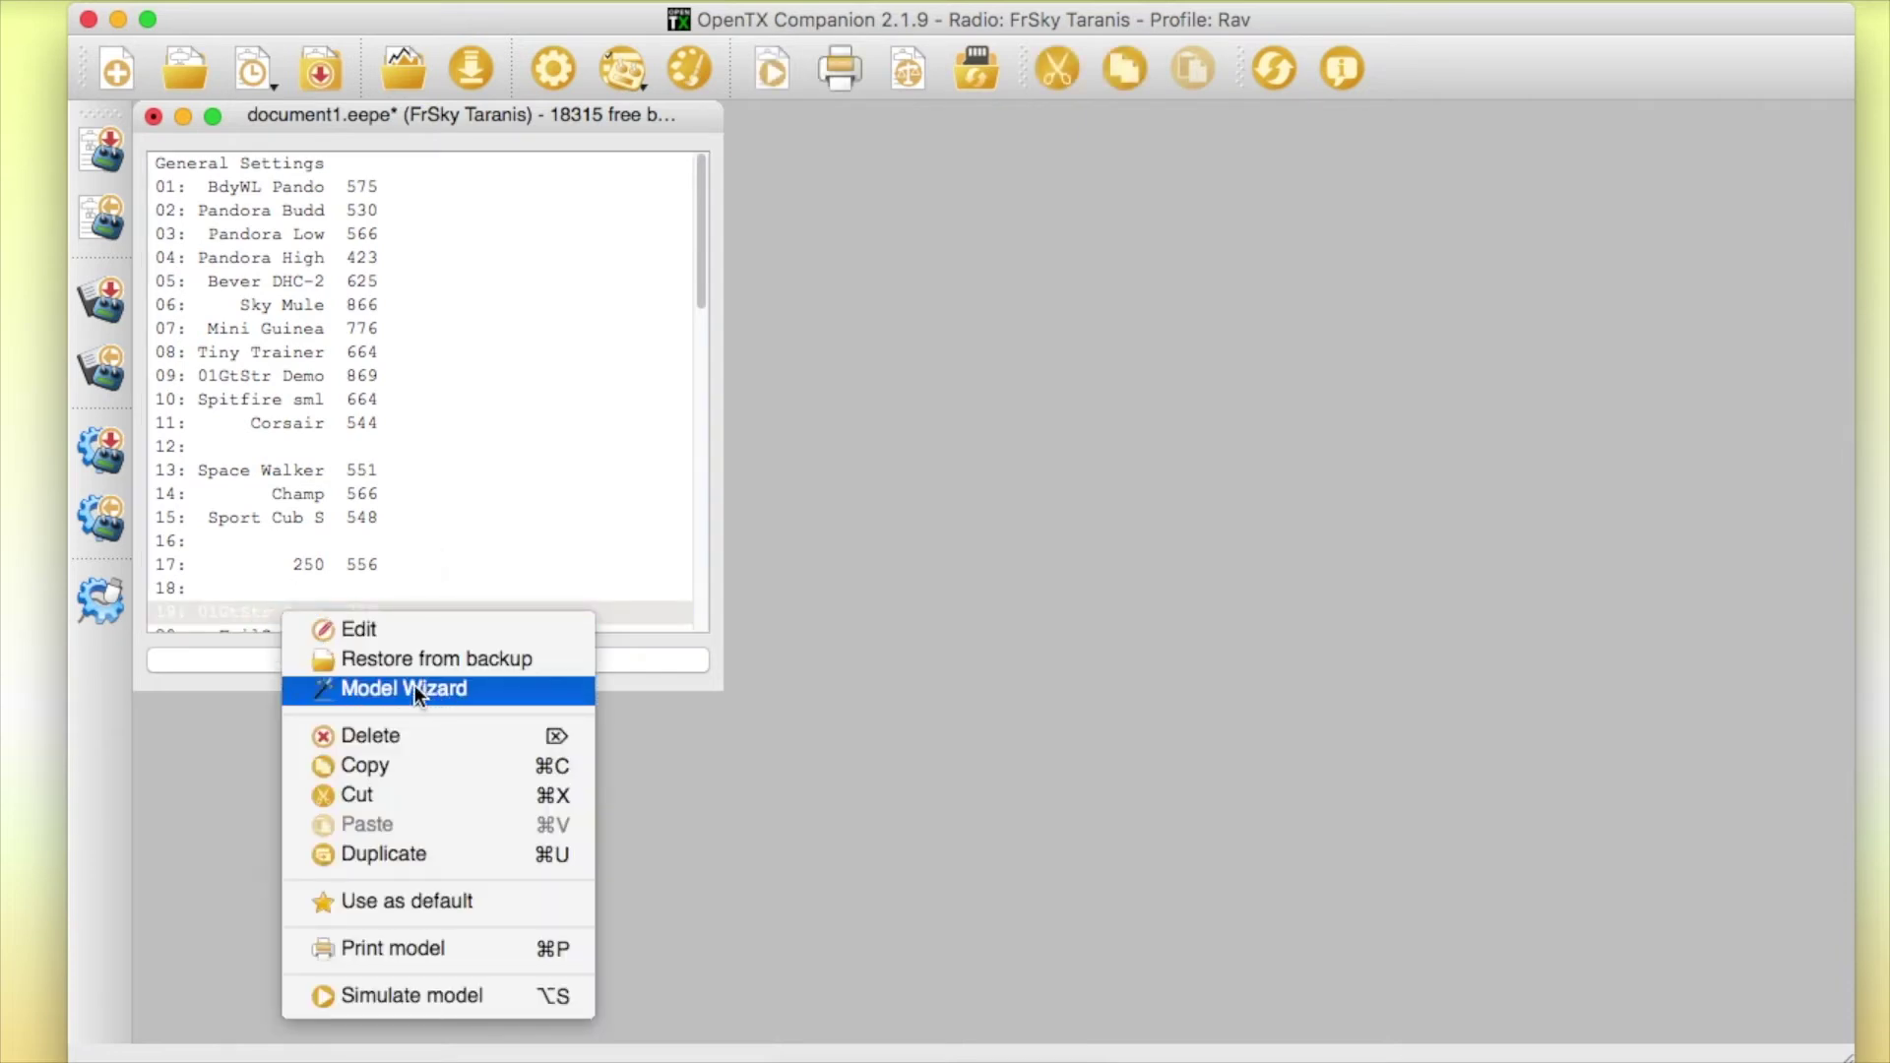
click(374, 996)
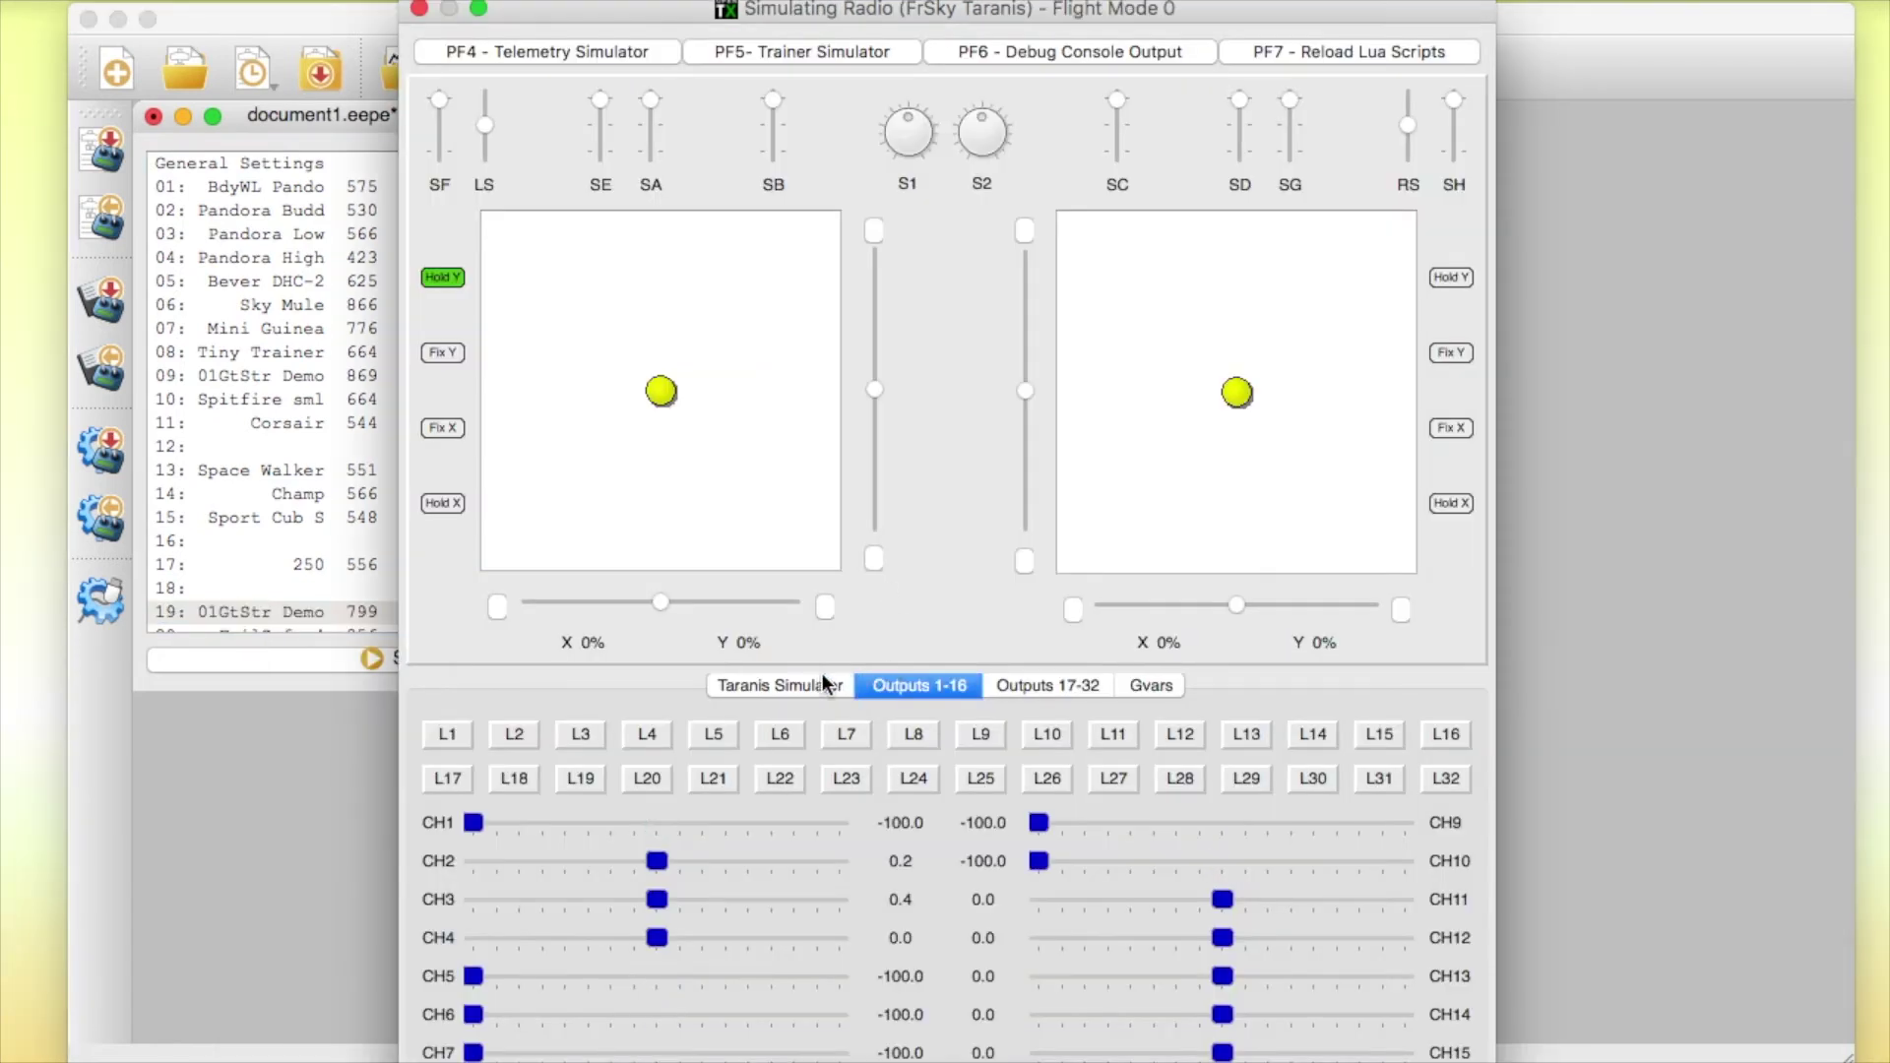
click(771, 688)
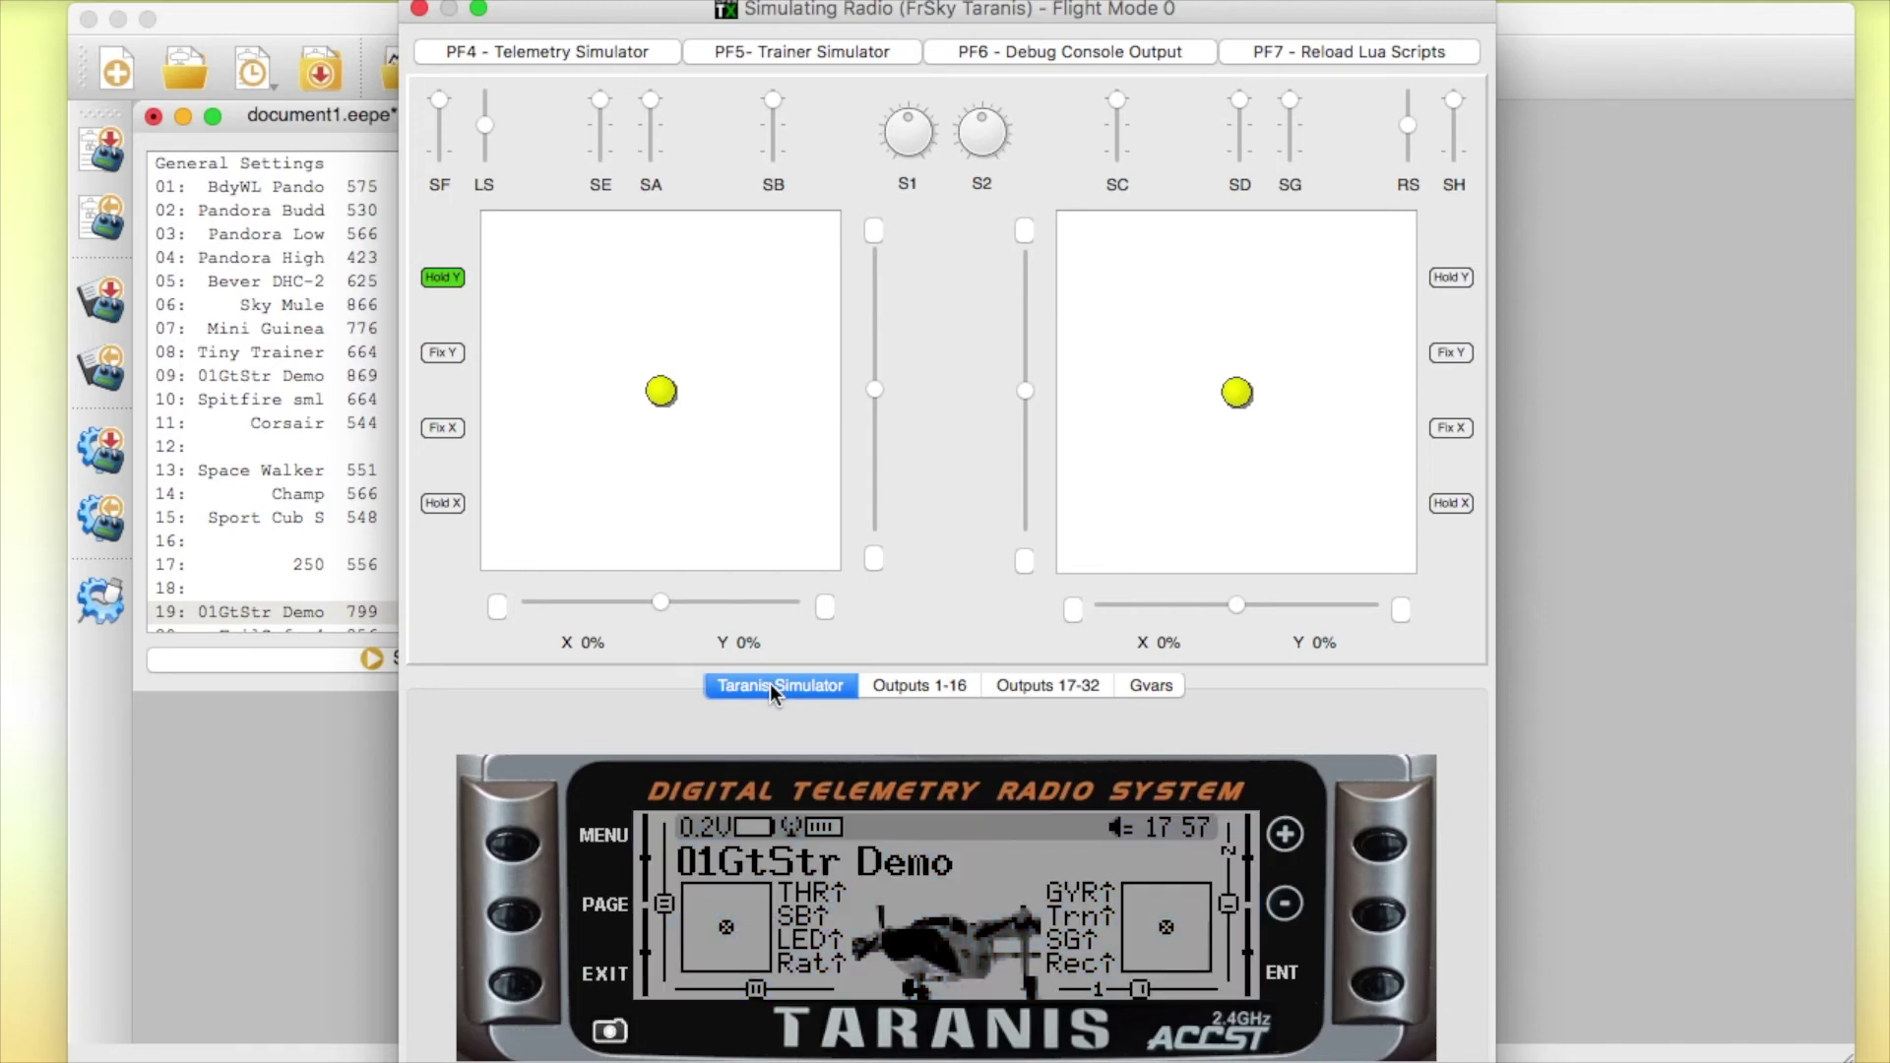
click(515, 918)
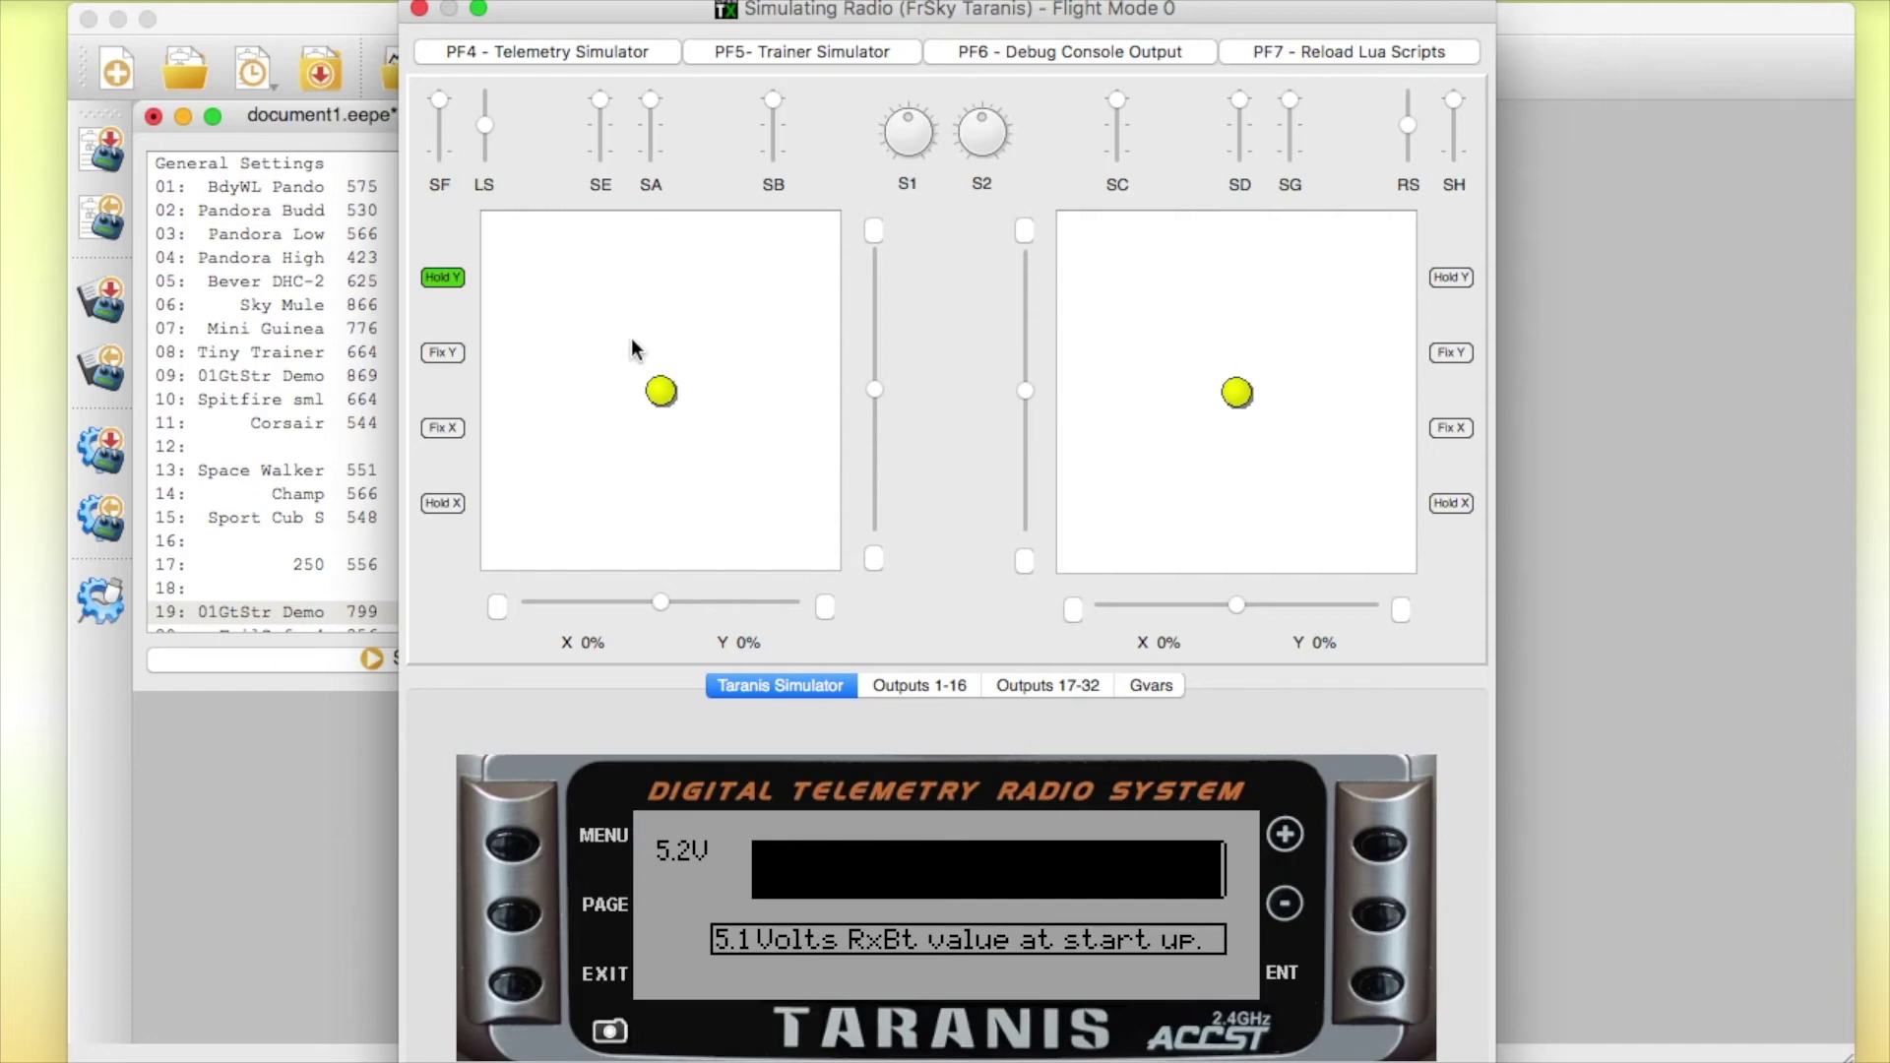
Step: Open the Telemetry Simulator for the simulated radio and lower the RxBt voltage to 4.60
click(500, 51)
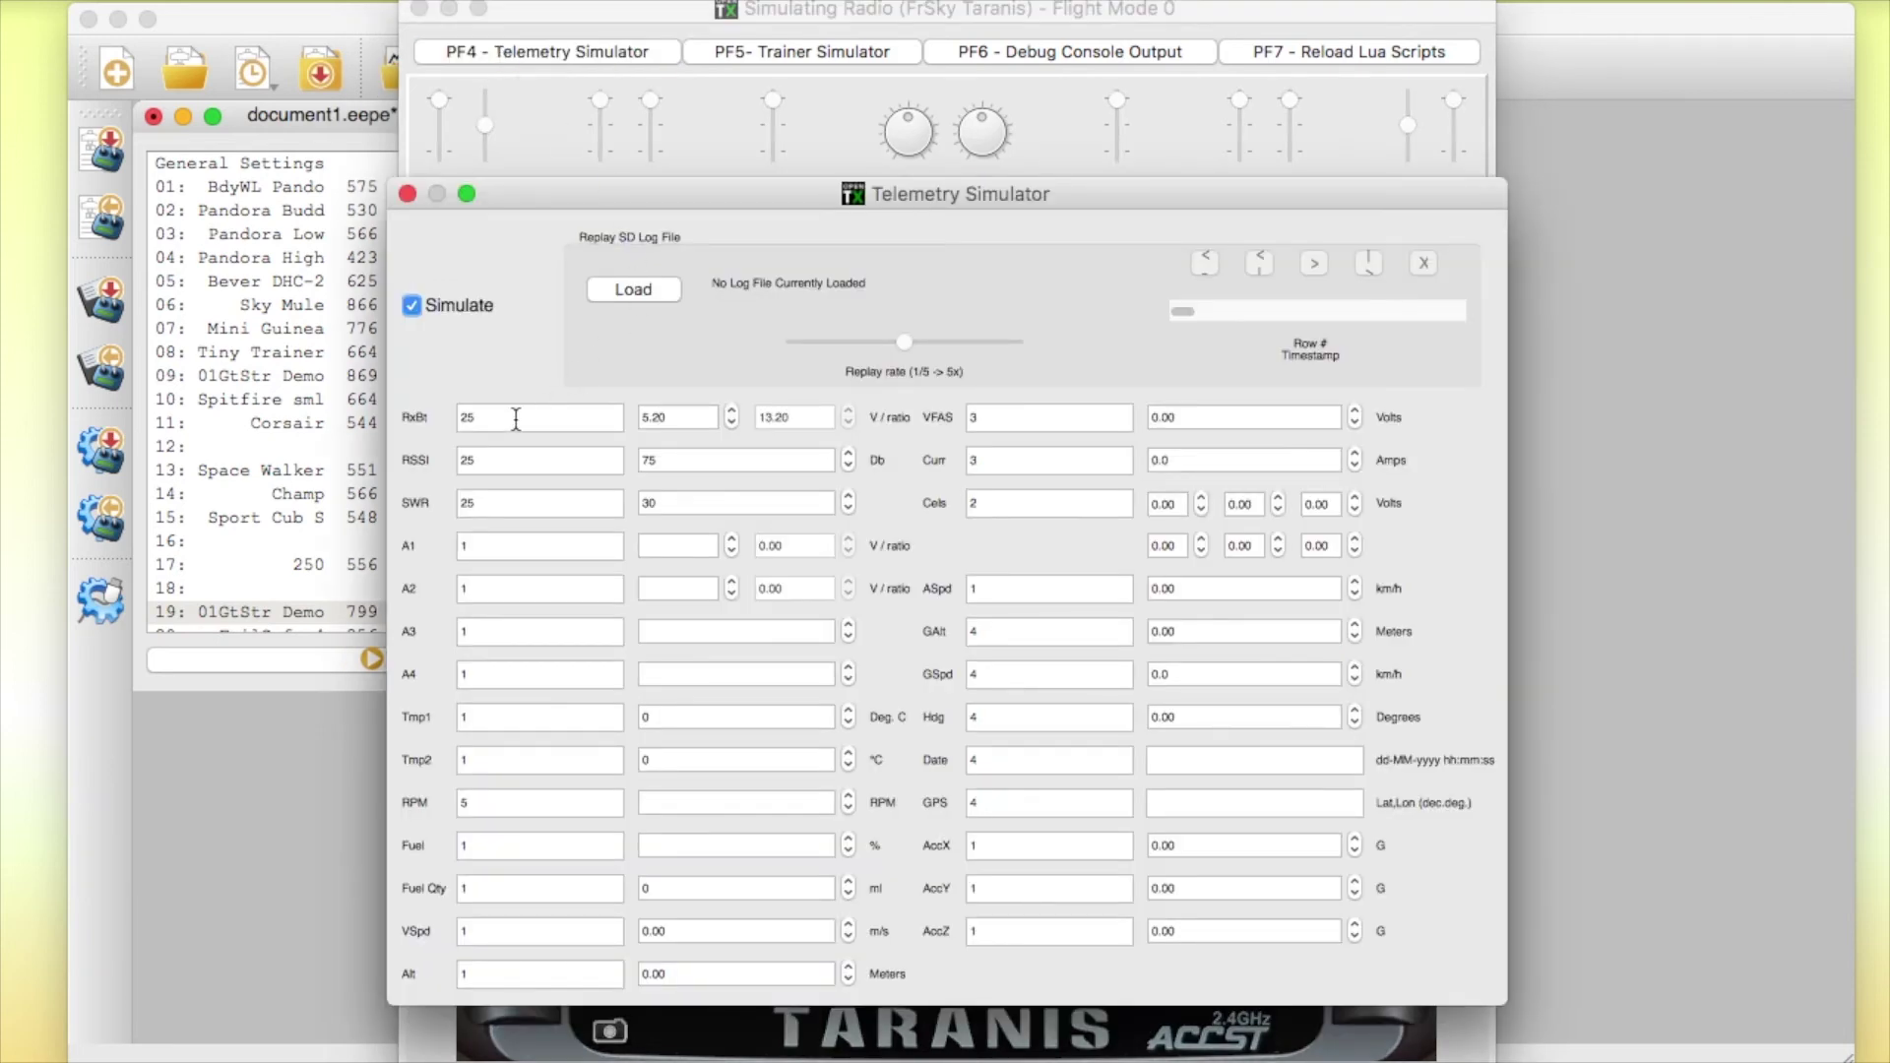
drag(717, 196, 360, 197)
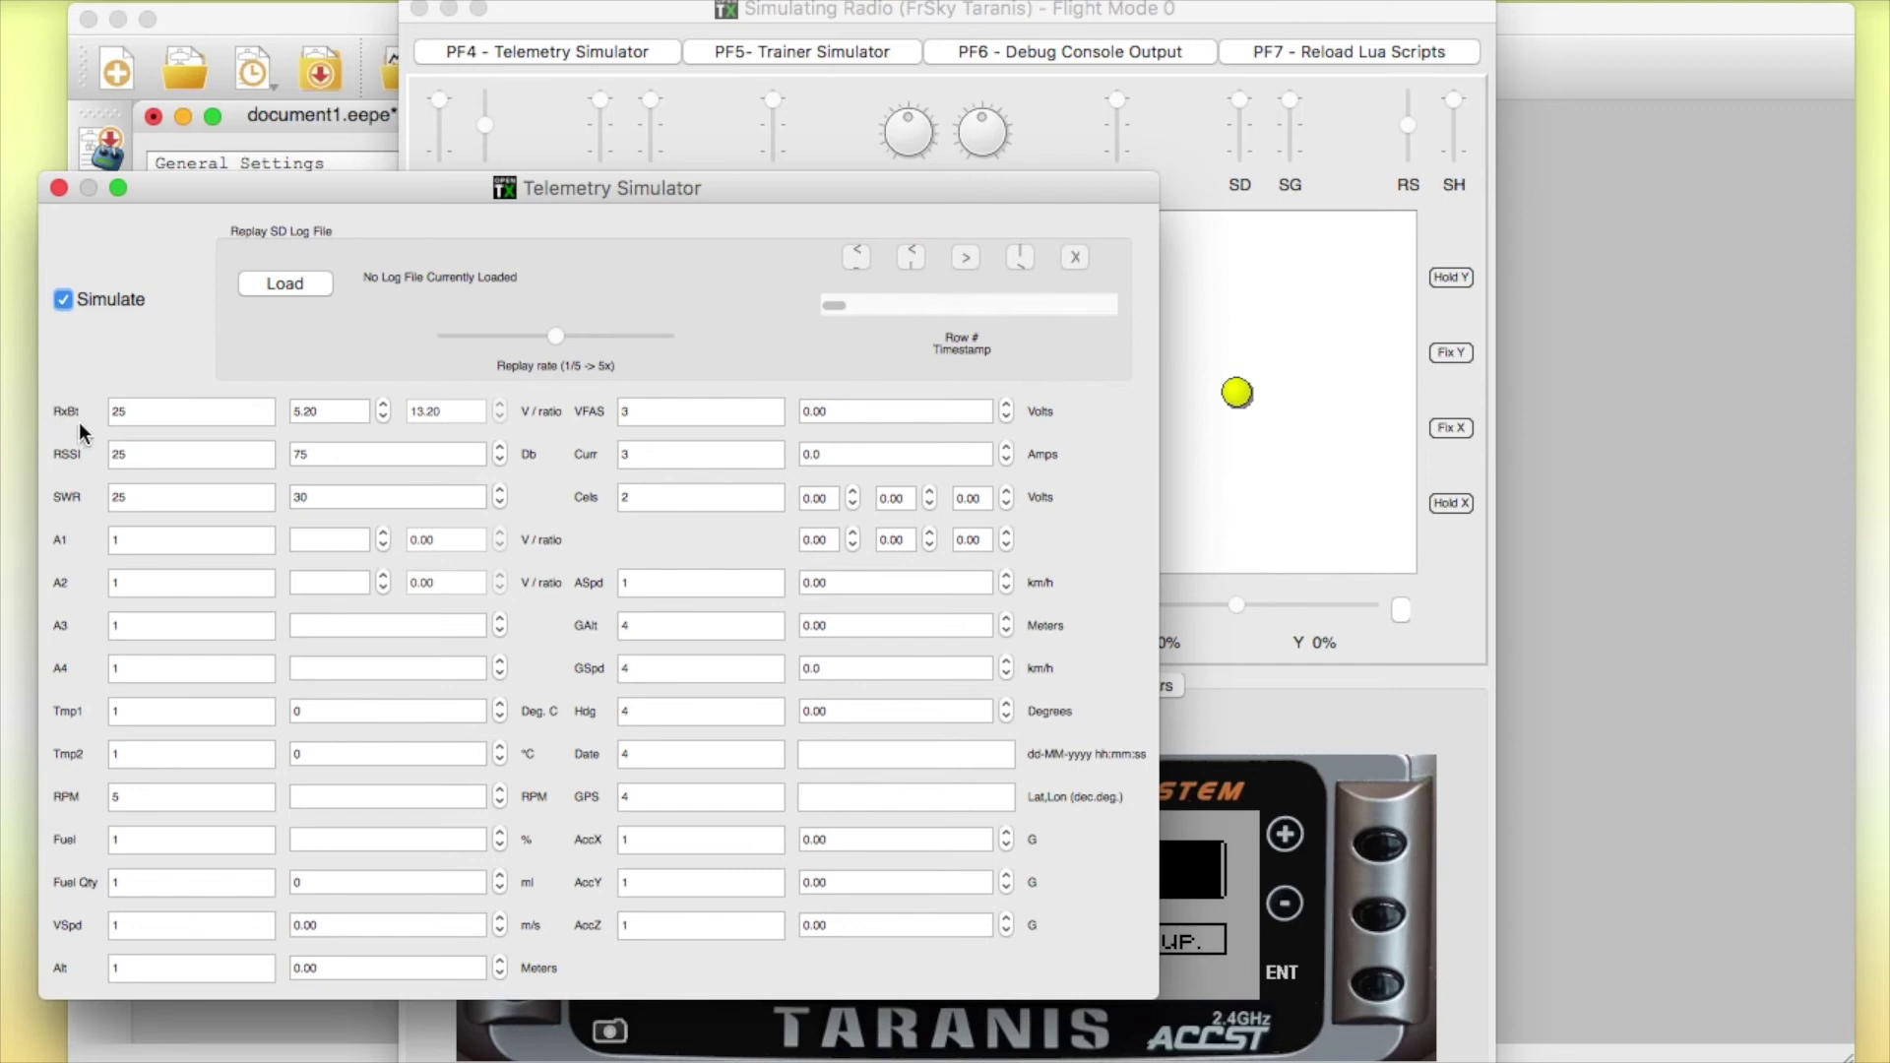
click(382, 418)
click(382, 417)
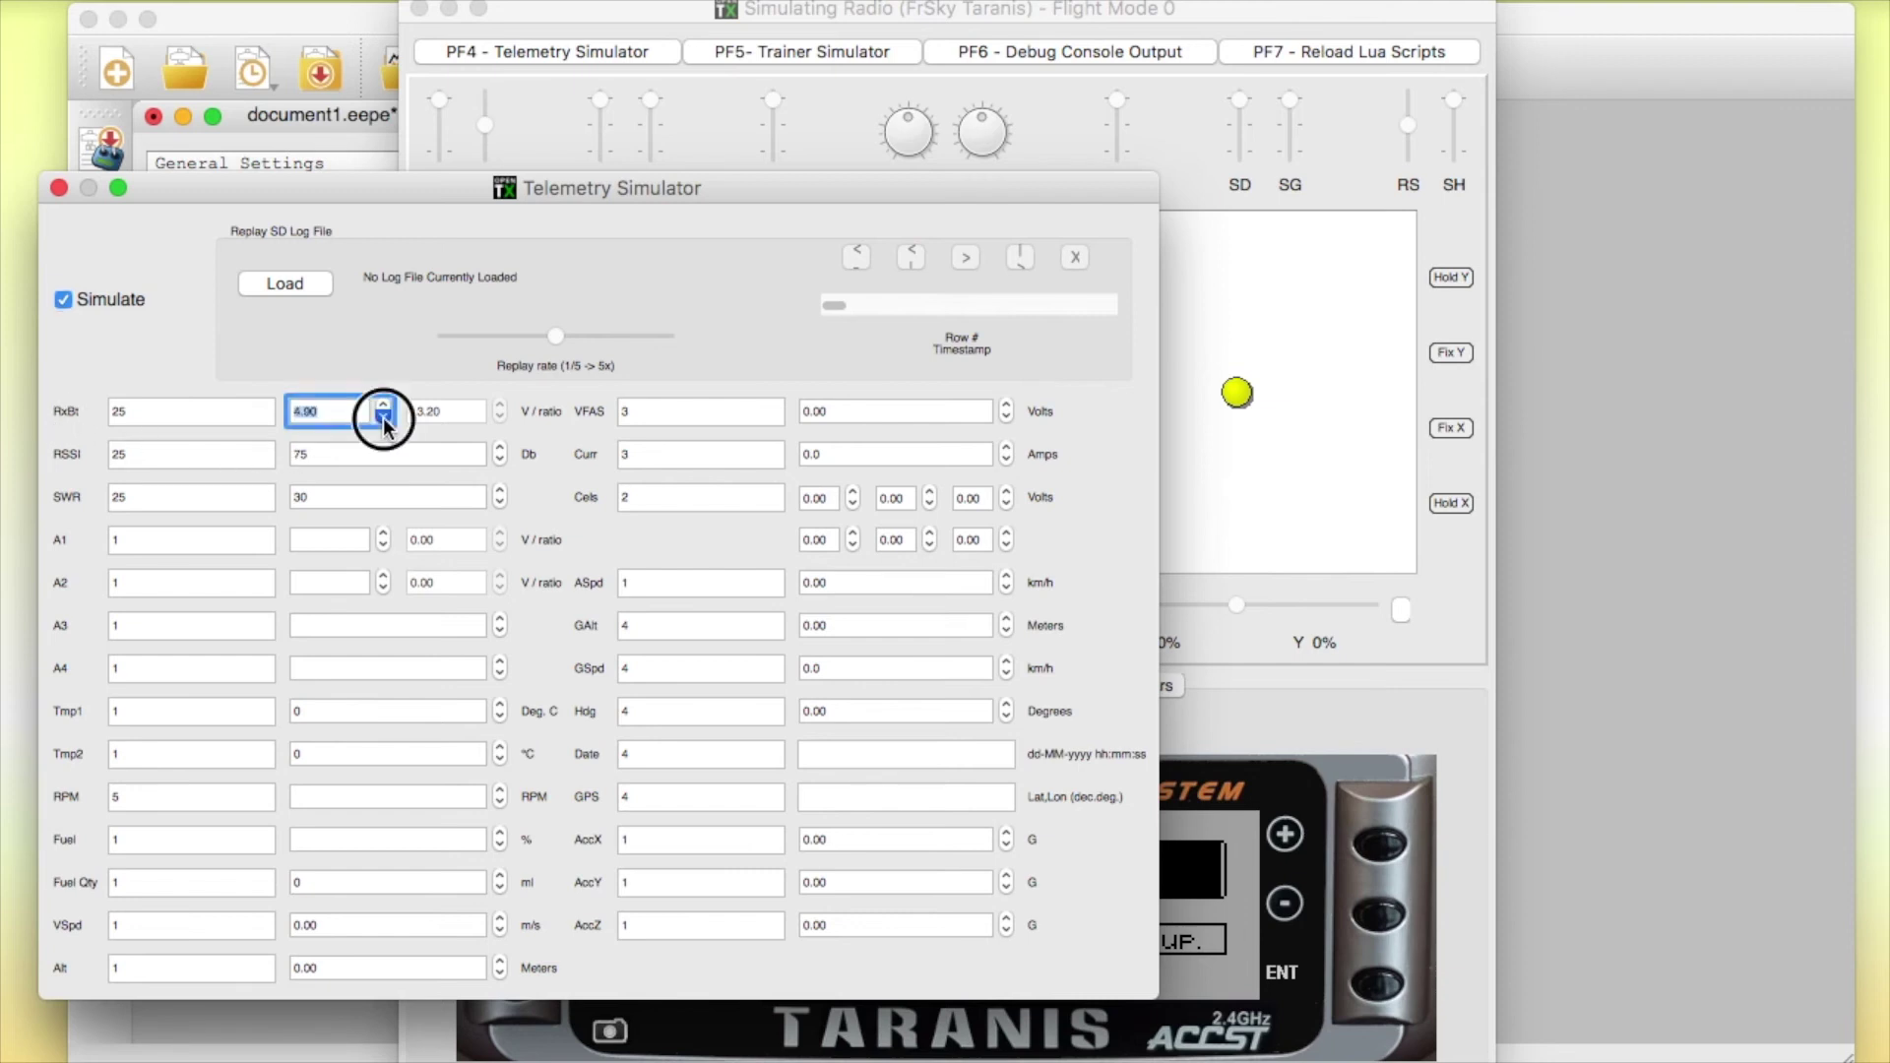
click(382, 418)
click(382, 417)
click(382, 417)
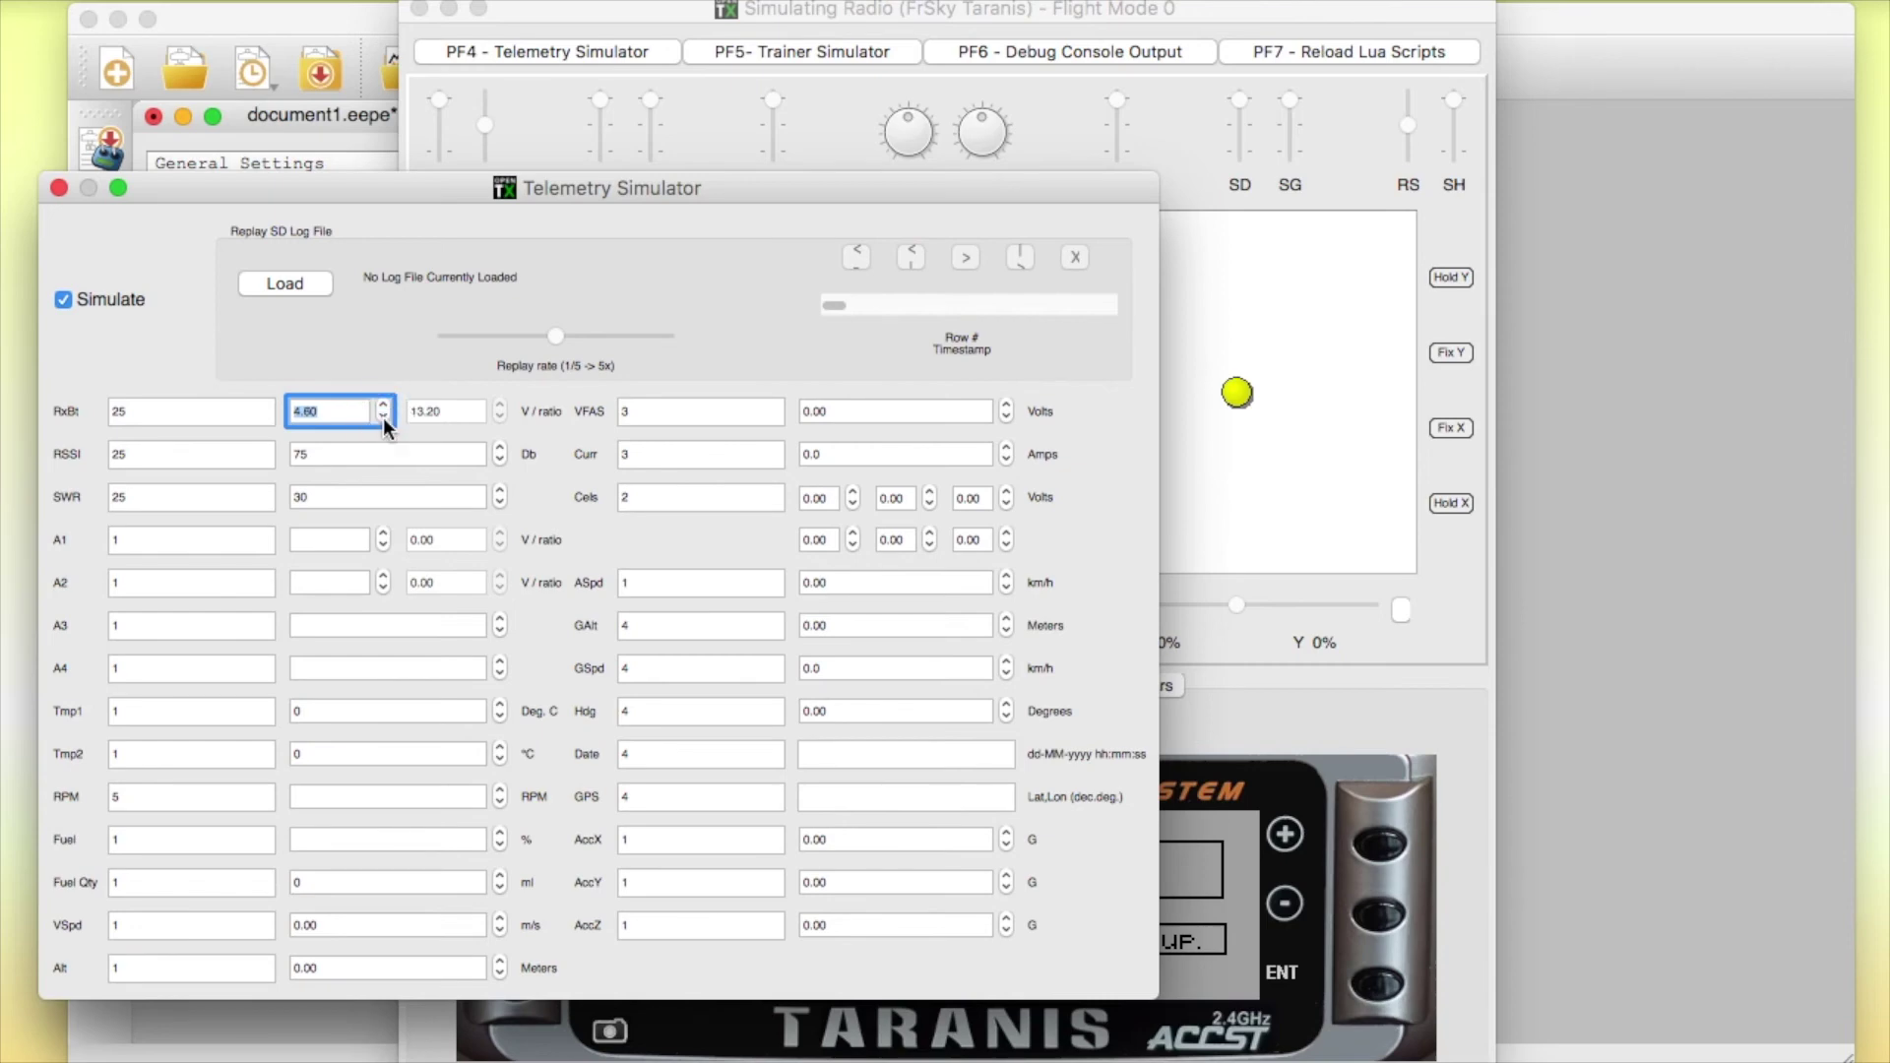
Step: Reposition the Telemetry Simulator so the radio display is uncovered, and lower the RxBt voltage to 3.50
drag(565, 191, 546, 25)
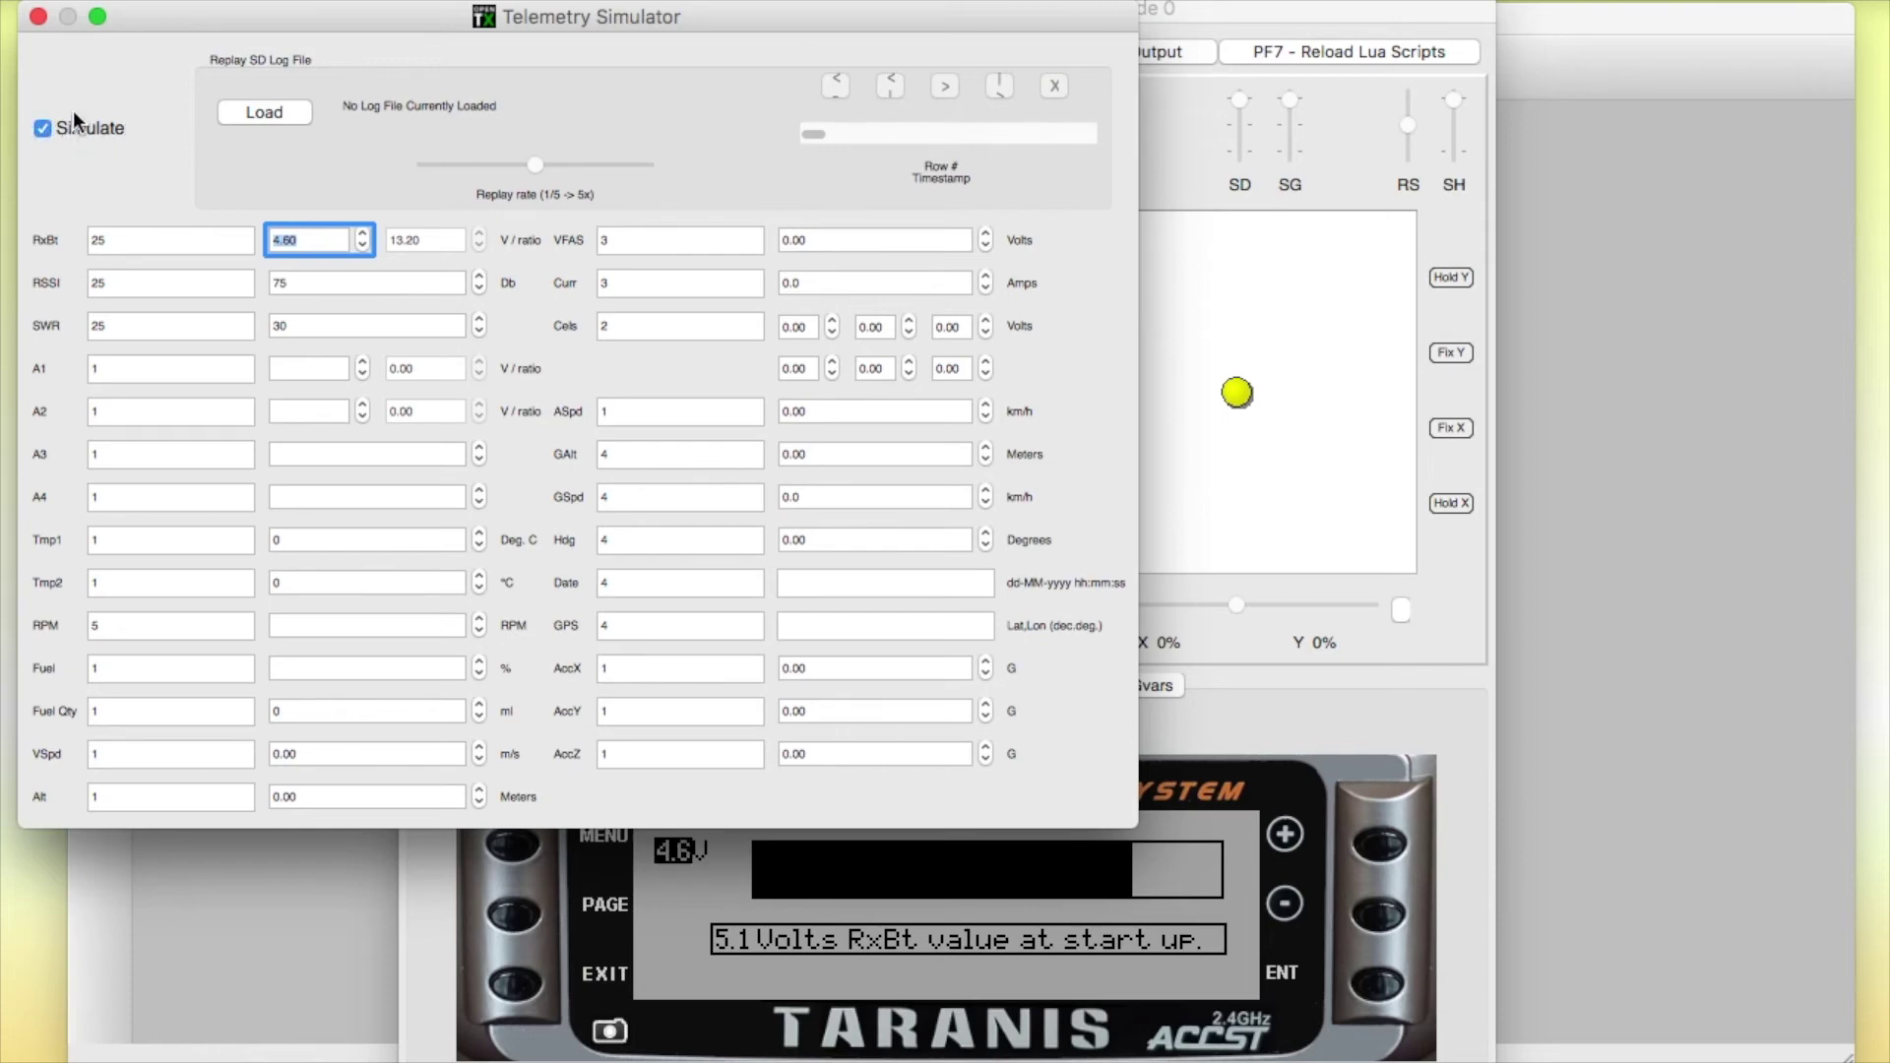
click(363, 245)
click(364, 246)
click(363, 245)
click(363, 245)
click(363, 245)
click(364, 245)
click(364, 245)
click(364, 245)
click(363, 245)
click(363, 245)
click(363, 245)
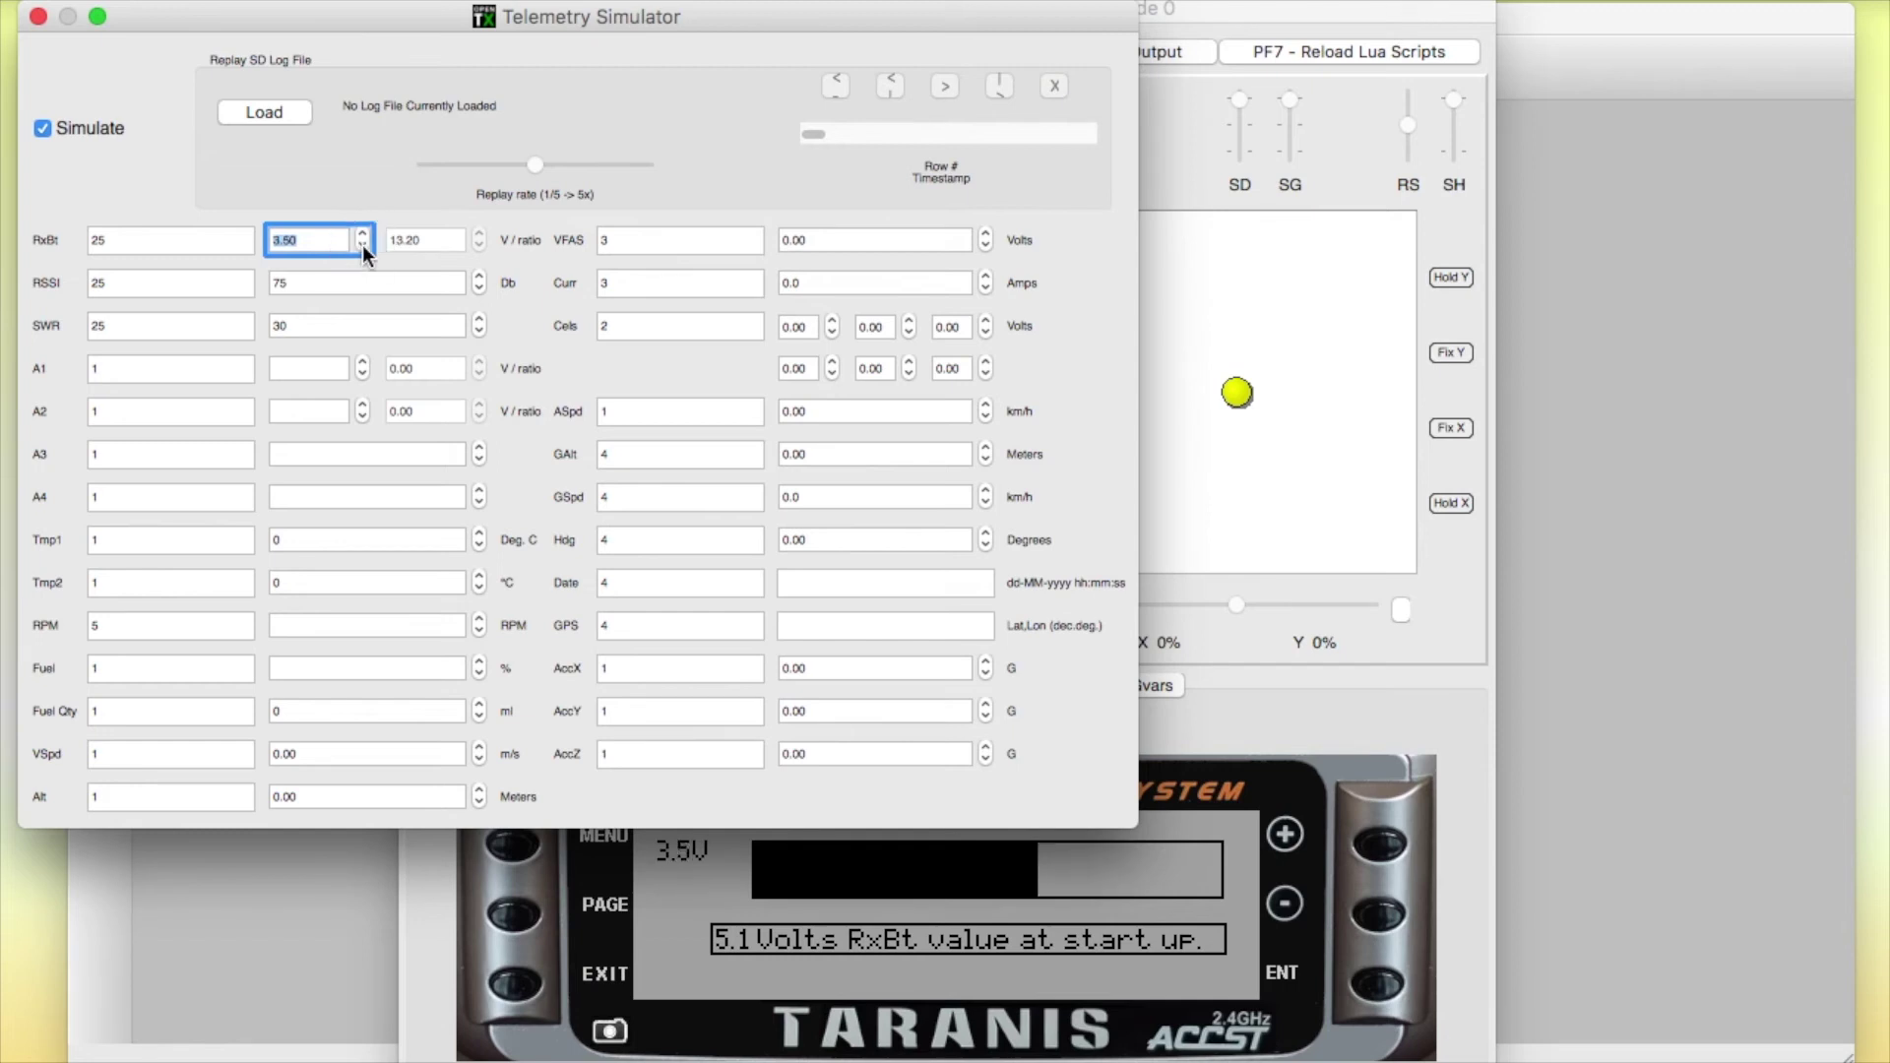
Step: Lower the simulated RxBt voltage further to 2.50
click(363, 245)
click(363, 245)
click(363, 245)
click(363, 245)
click(363, 245)
click(363, 245)
click(363, 246)
click(363, 244)
click(362, 244)
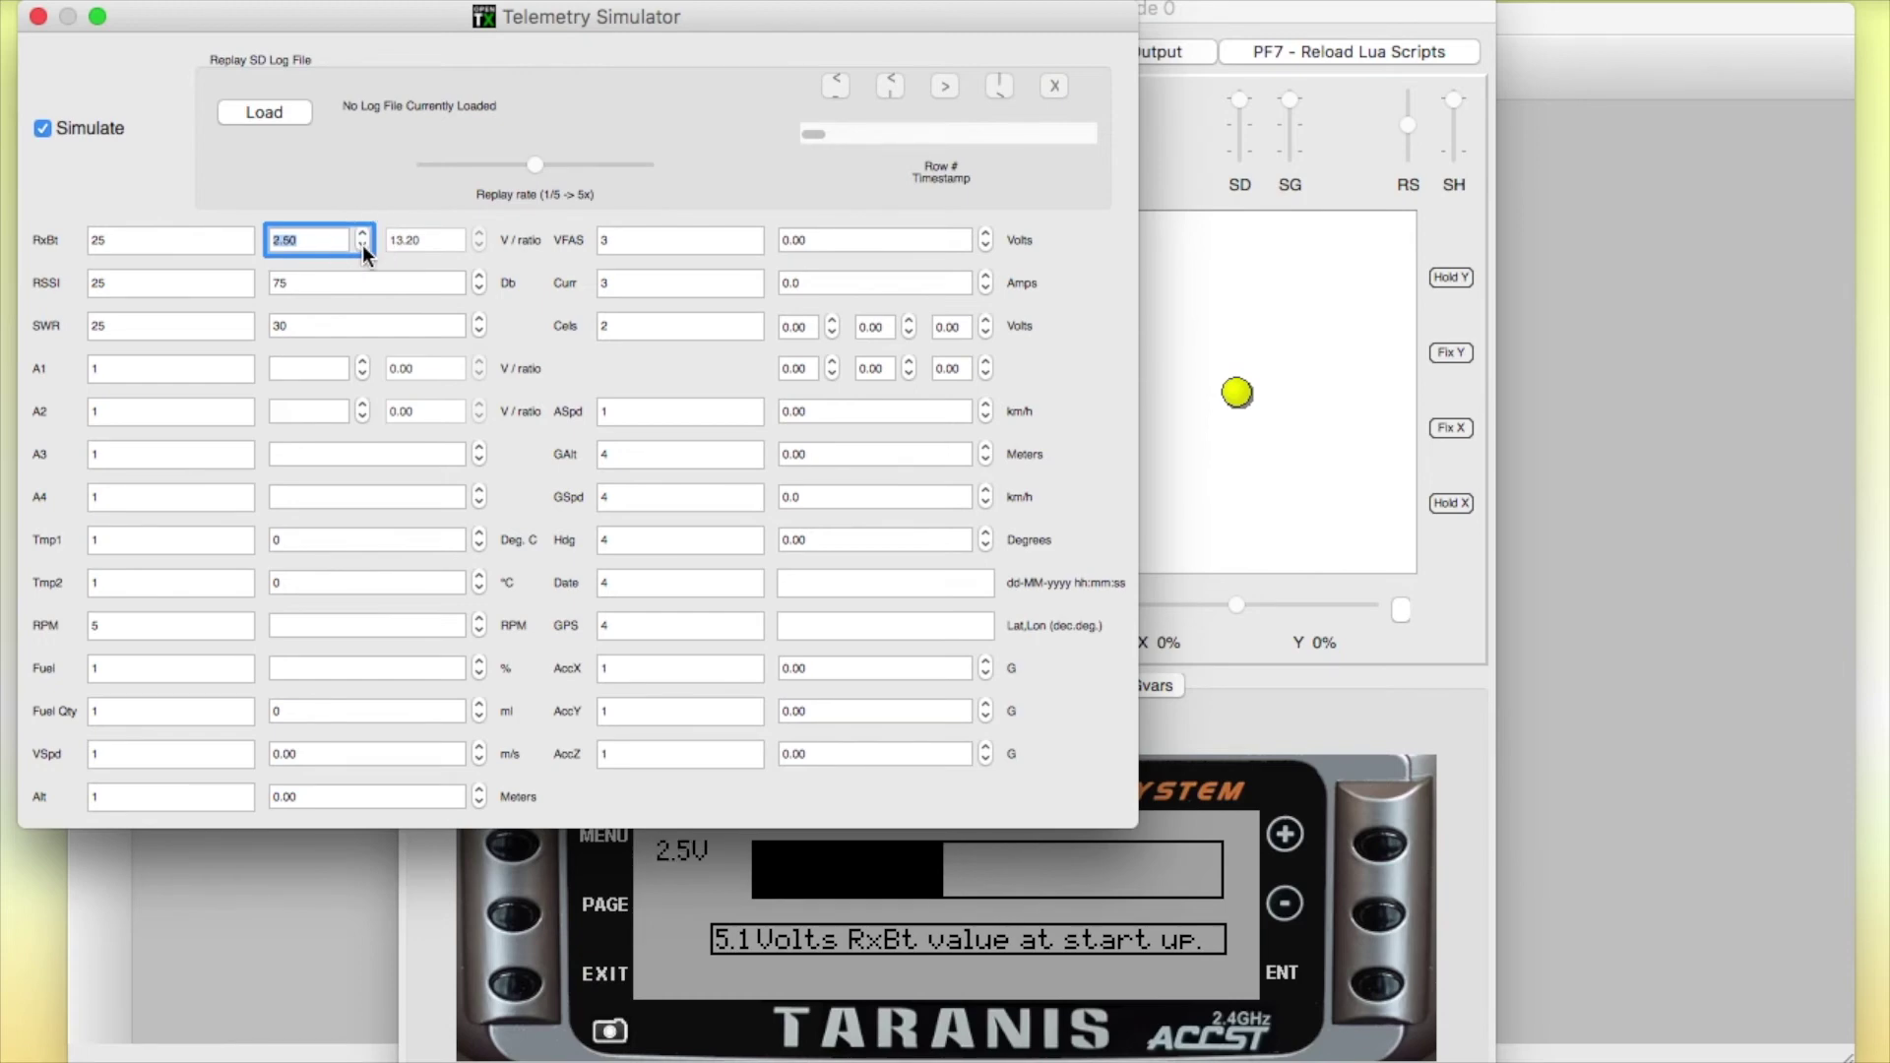
Step: Raise the simulated RxBt voltage to 3.2 V, and close the Telemetry Simulator and the radio simulation
click(362, 244)
click(364, 233)
click(365, 233)
click(364, 234)
click(364, 234)
click(364, 233)
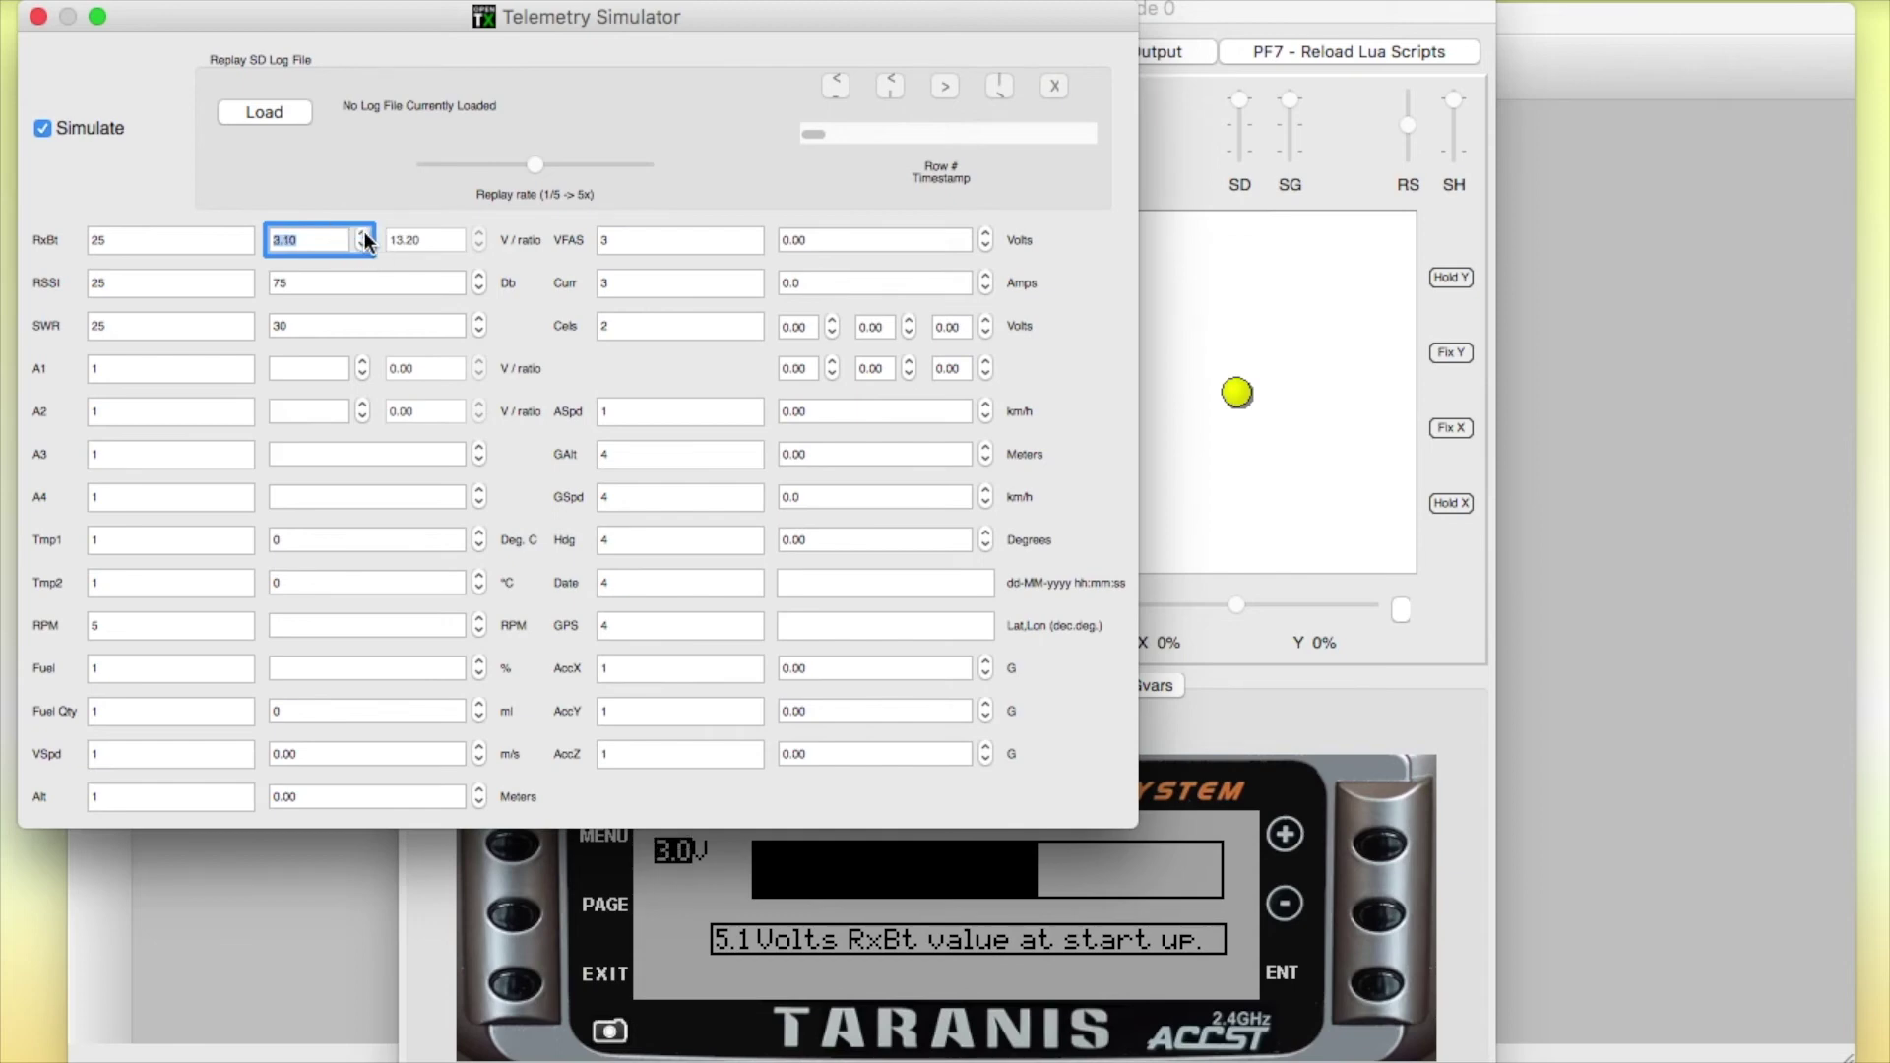
click(364, 233)
click(37, 18)
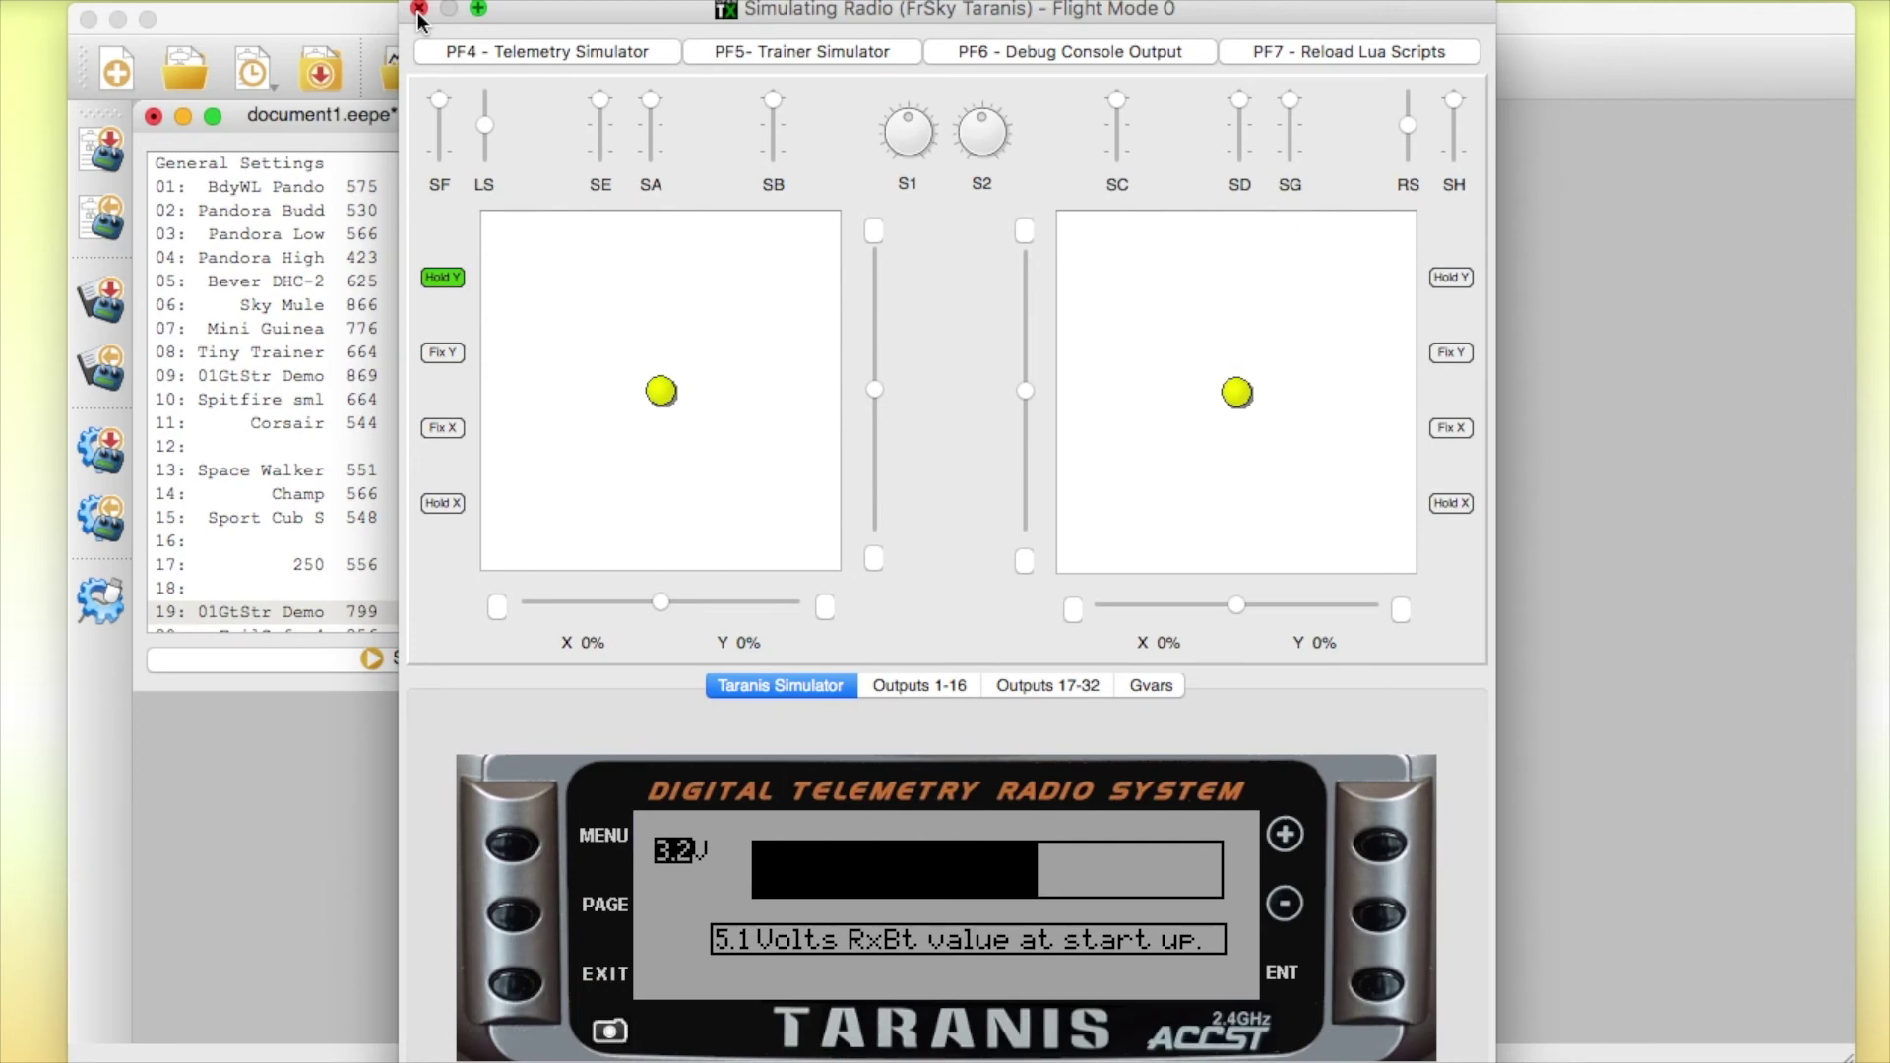
click(418, 8)
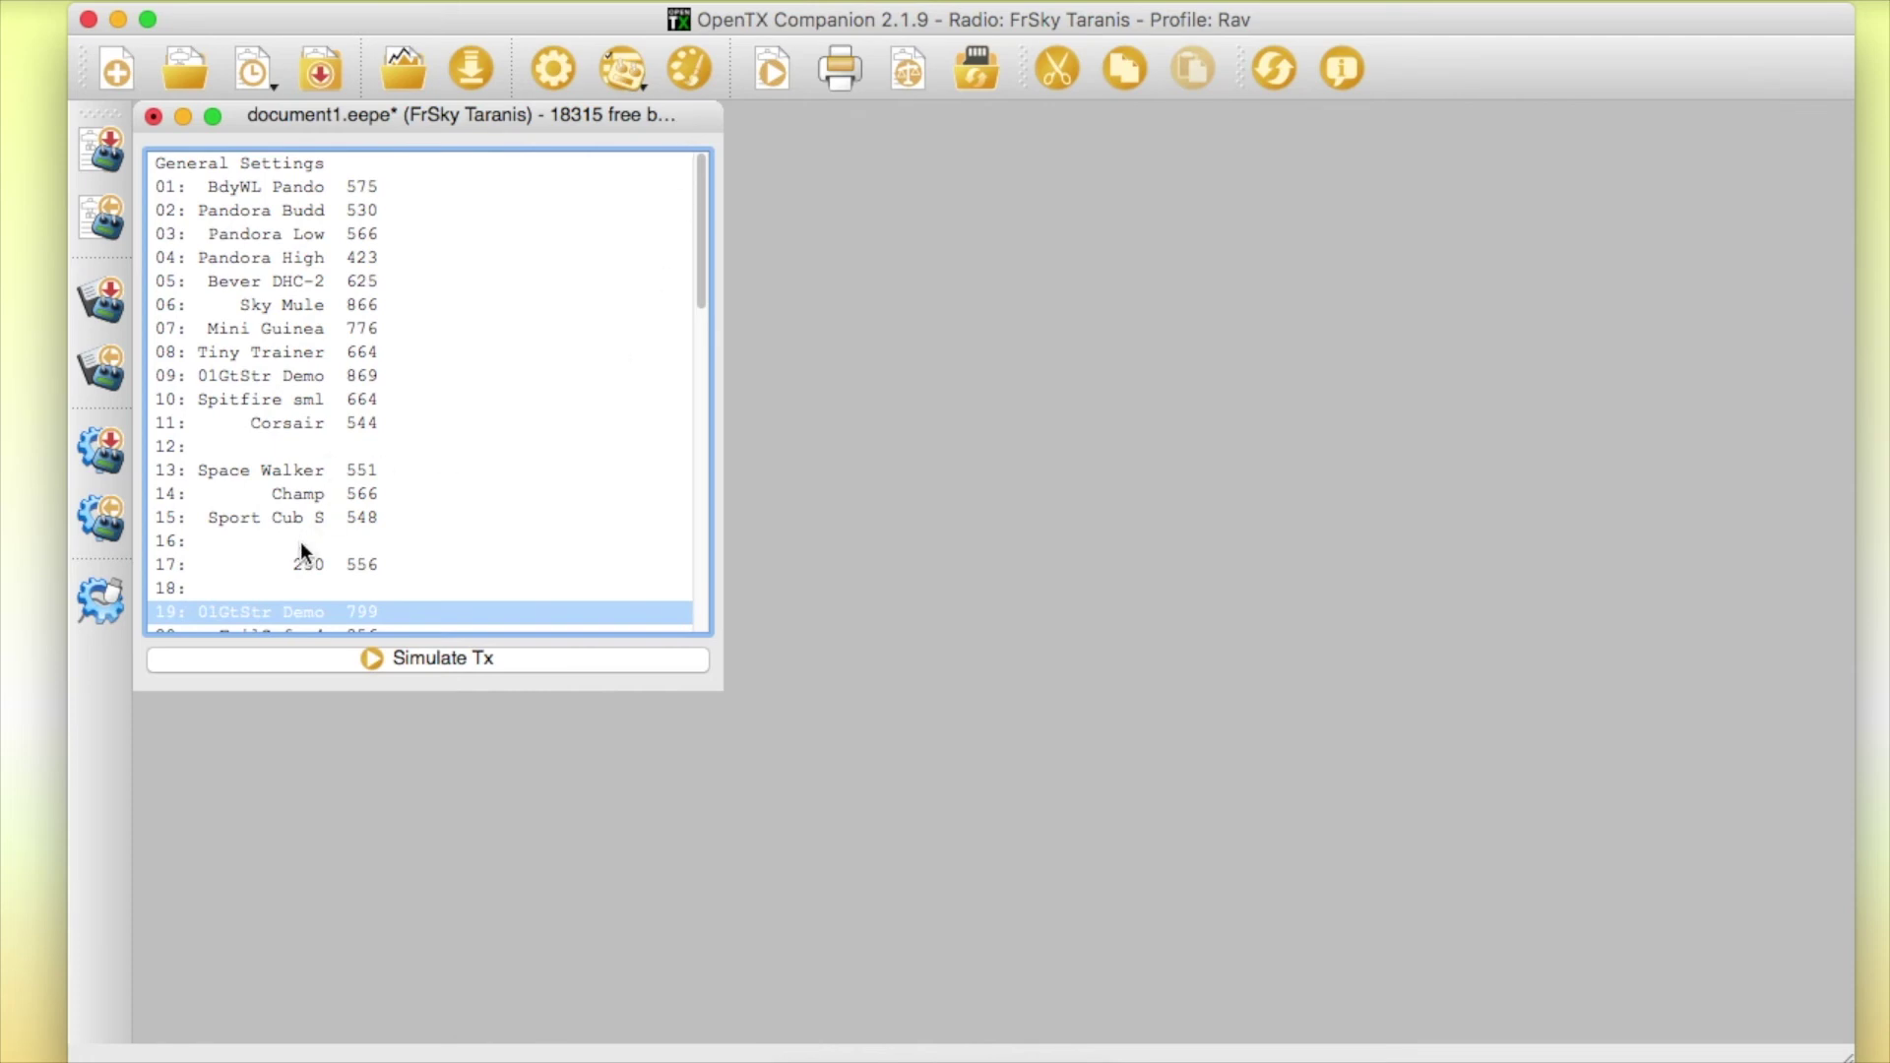
Step: Write the models and settings to the Taranis radio and dismiss the progress dialog
click(107, 158)
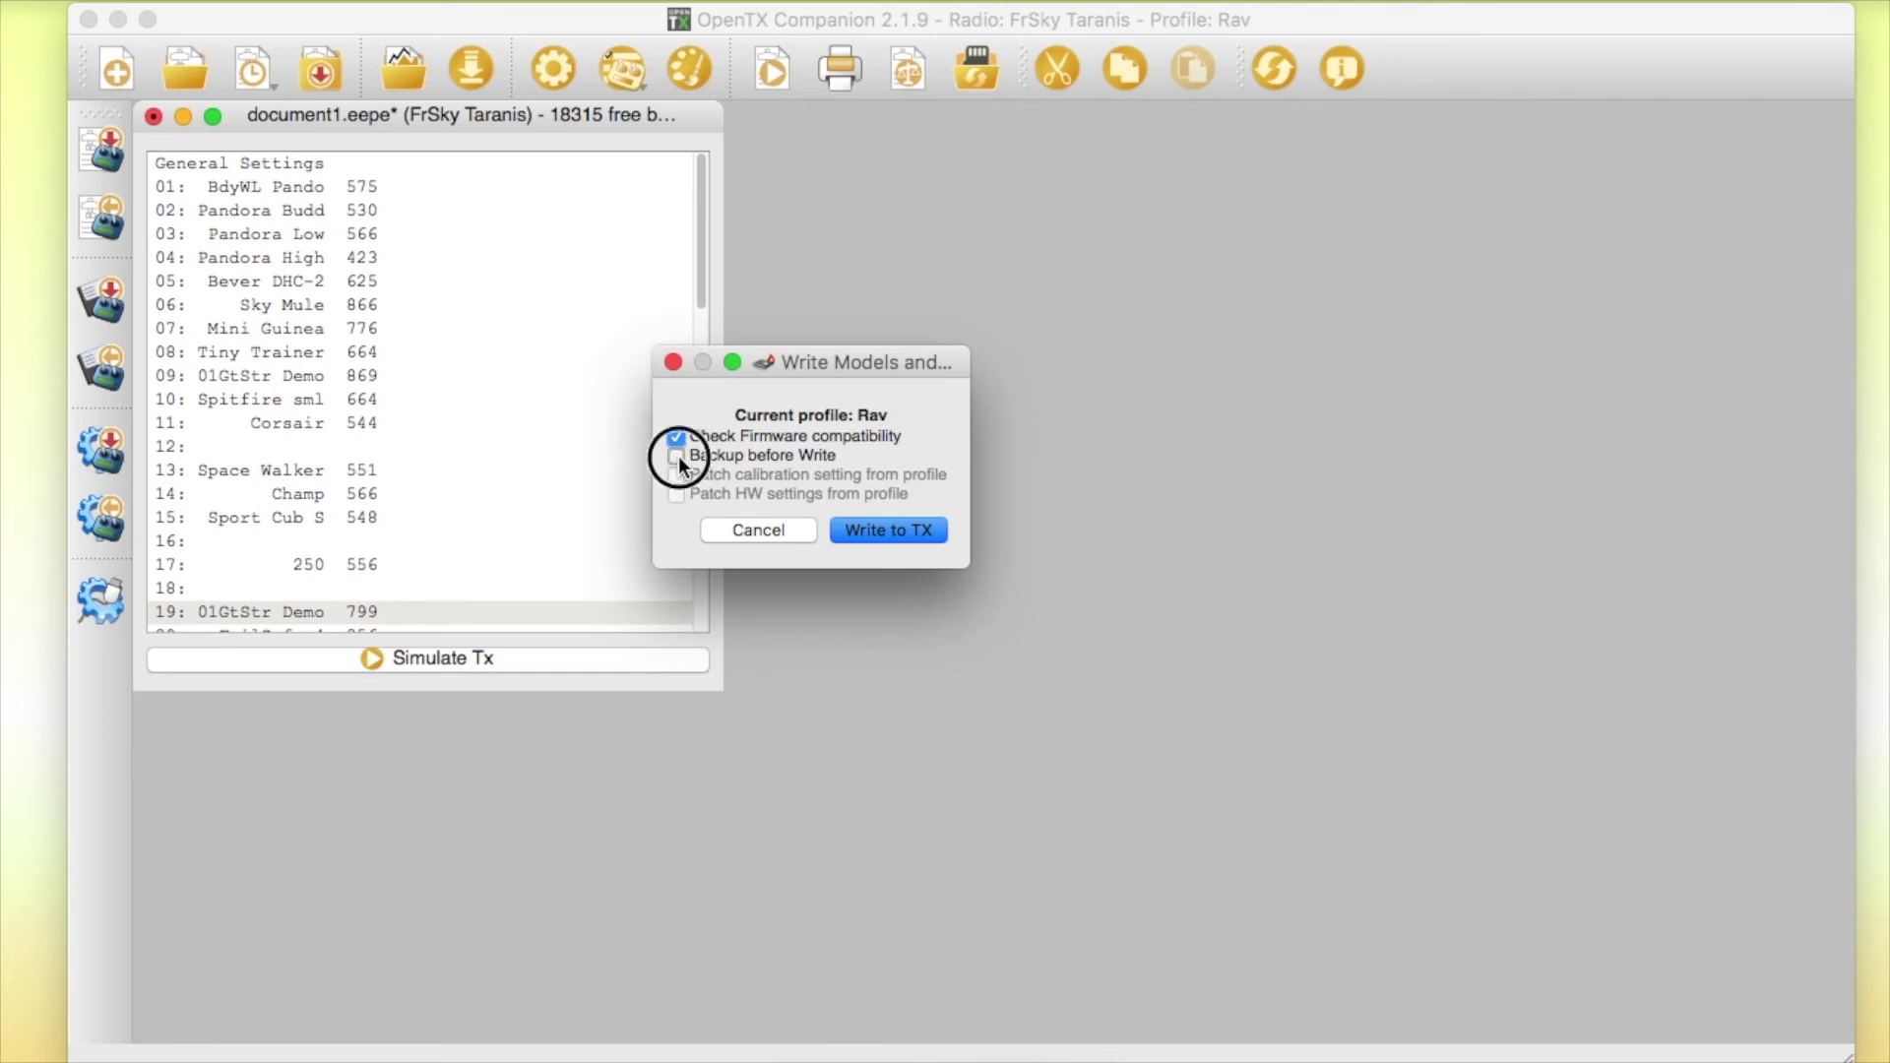
click(903, 537)
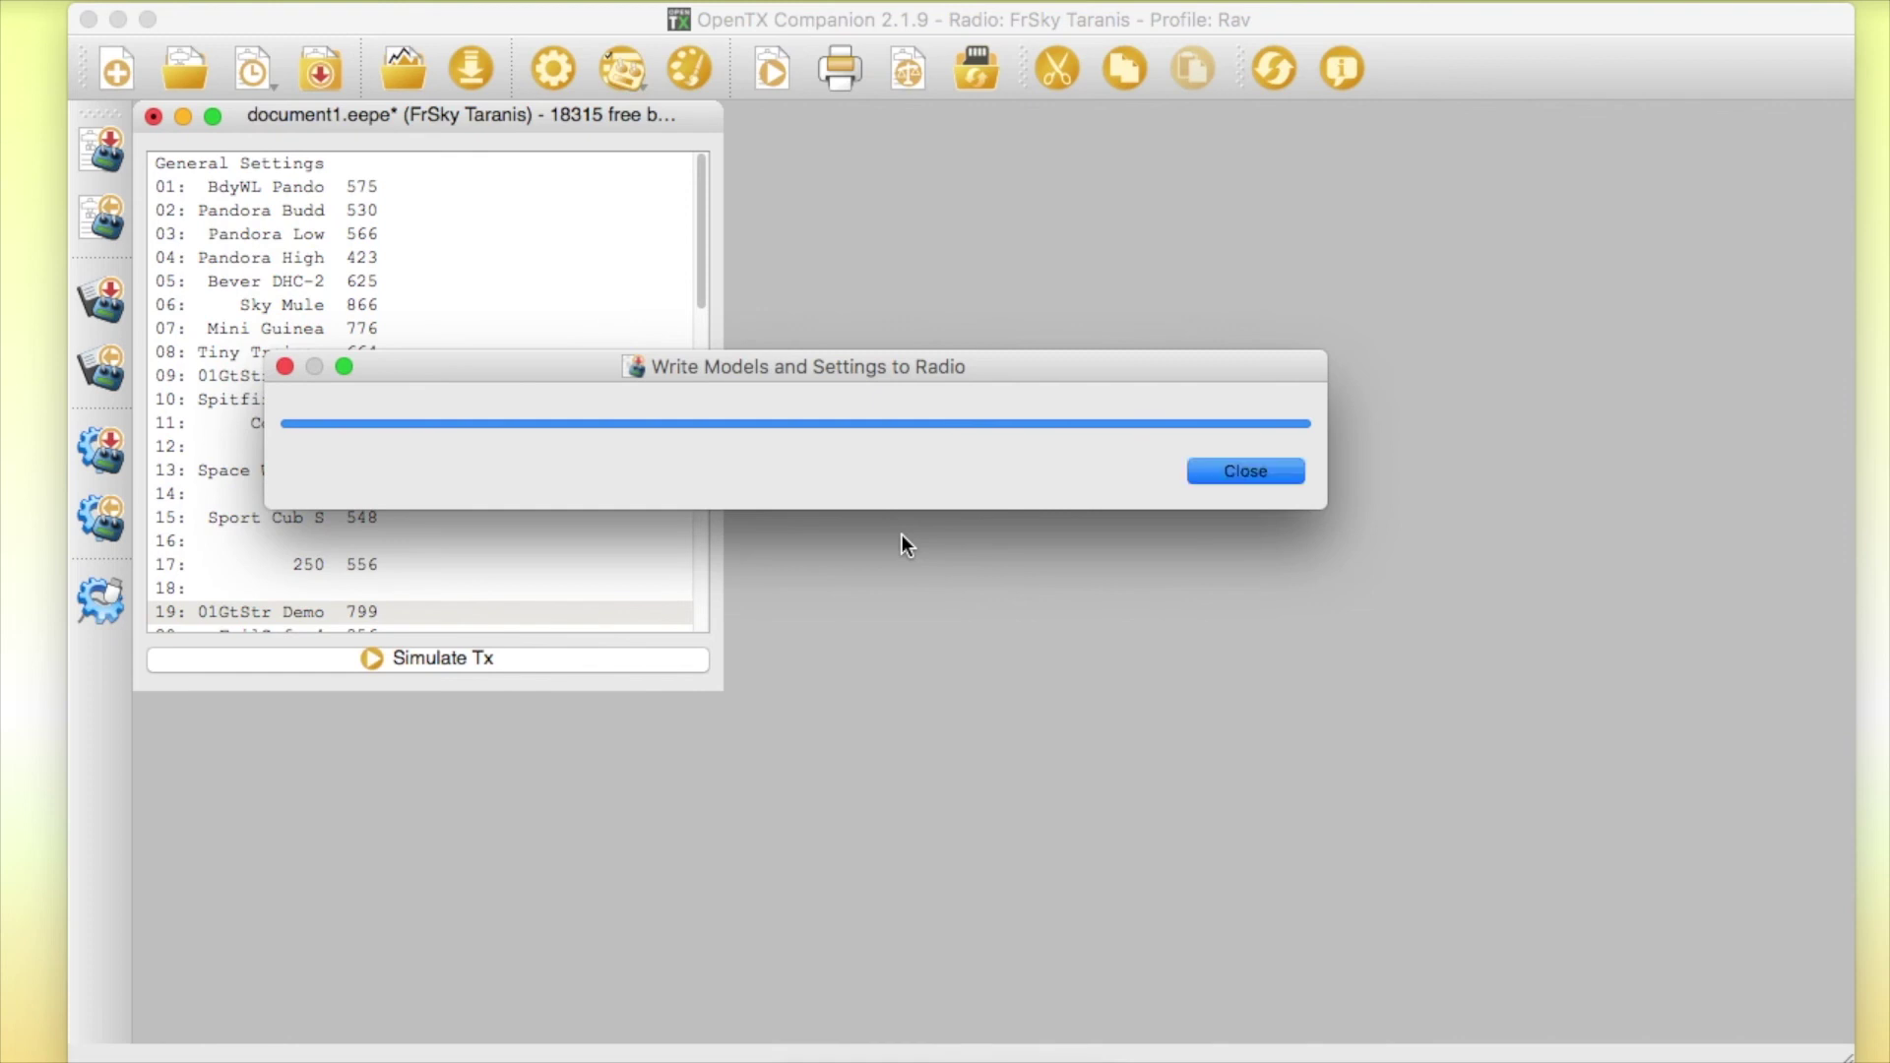
click(1272, 471)
click(1274, 472)
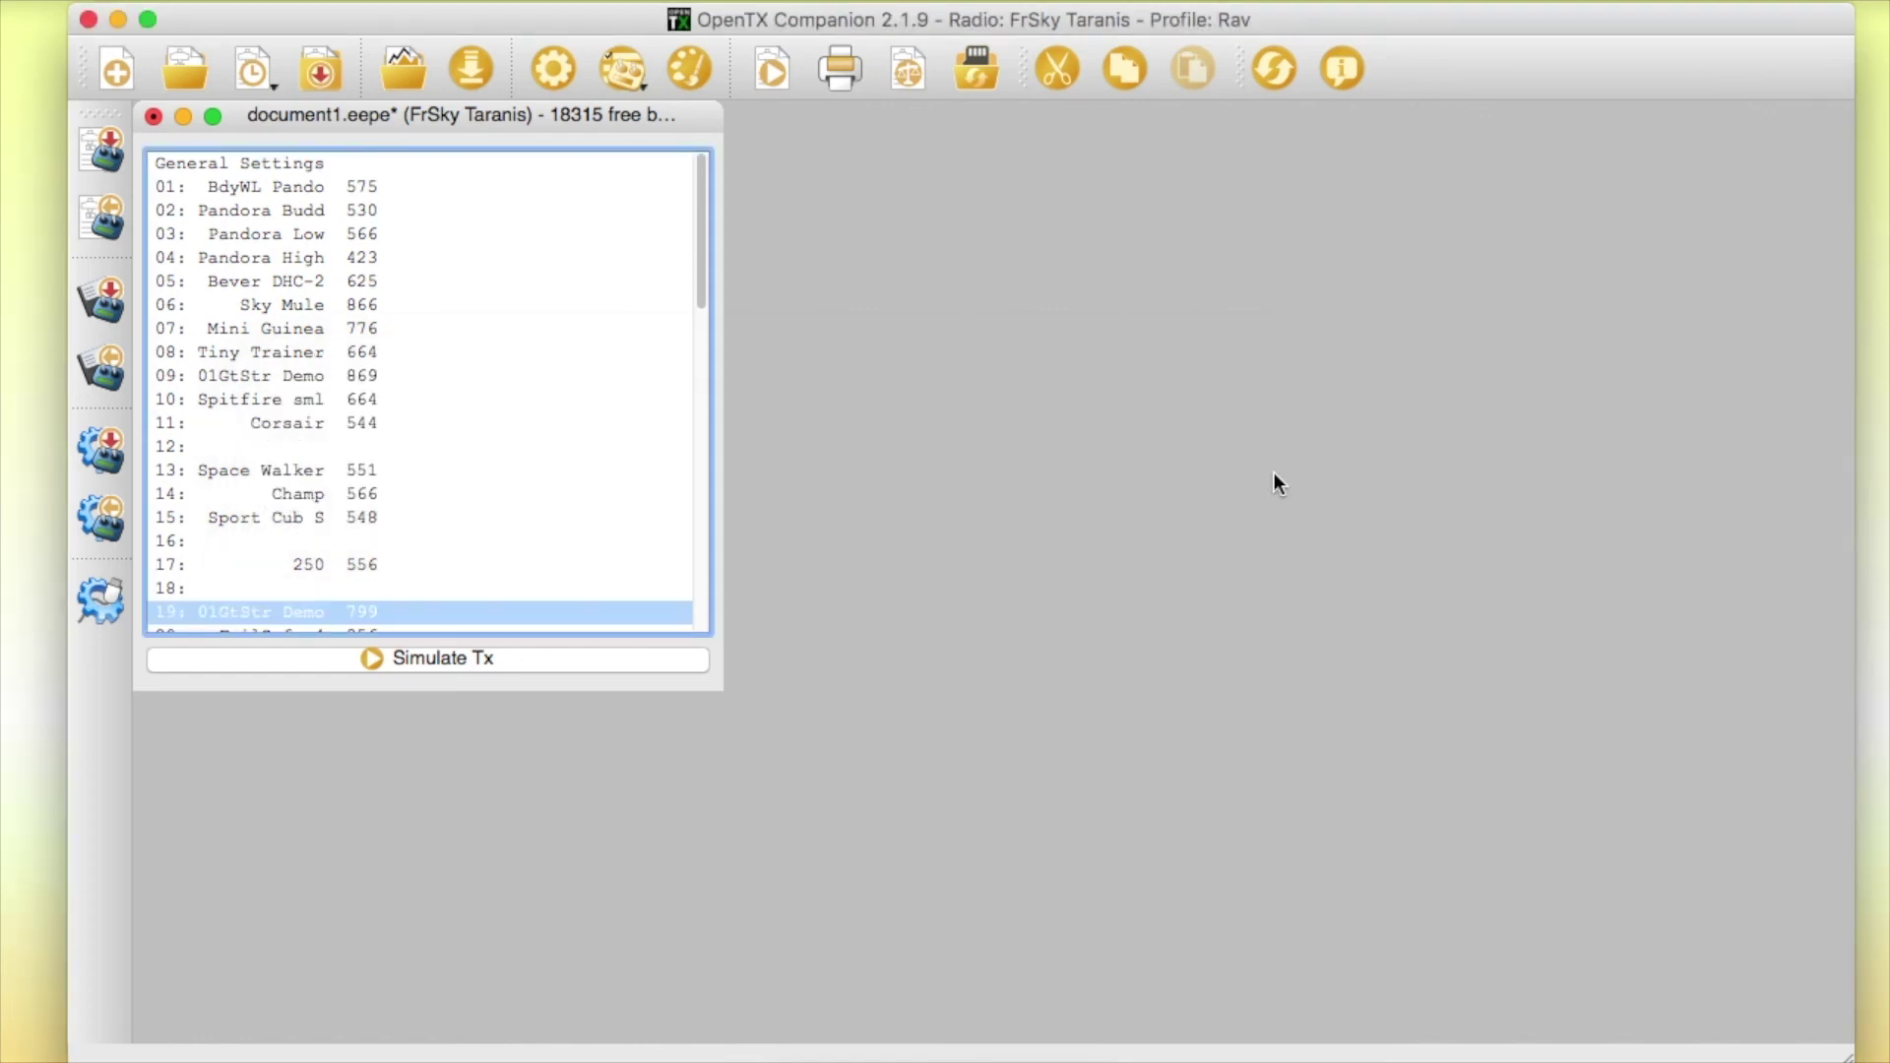
Step: Close OpenTX Companion, saving the changes to document1.eepe
click(88, 20)
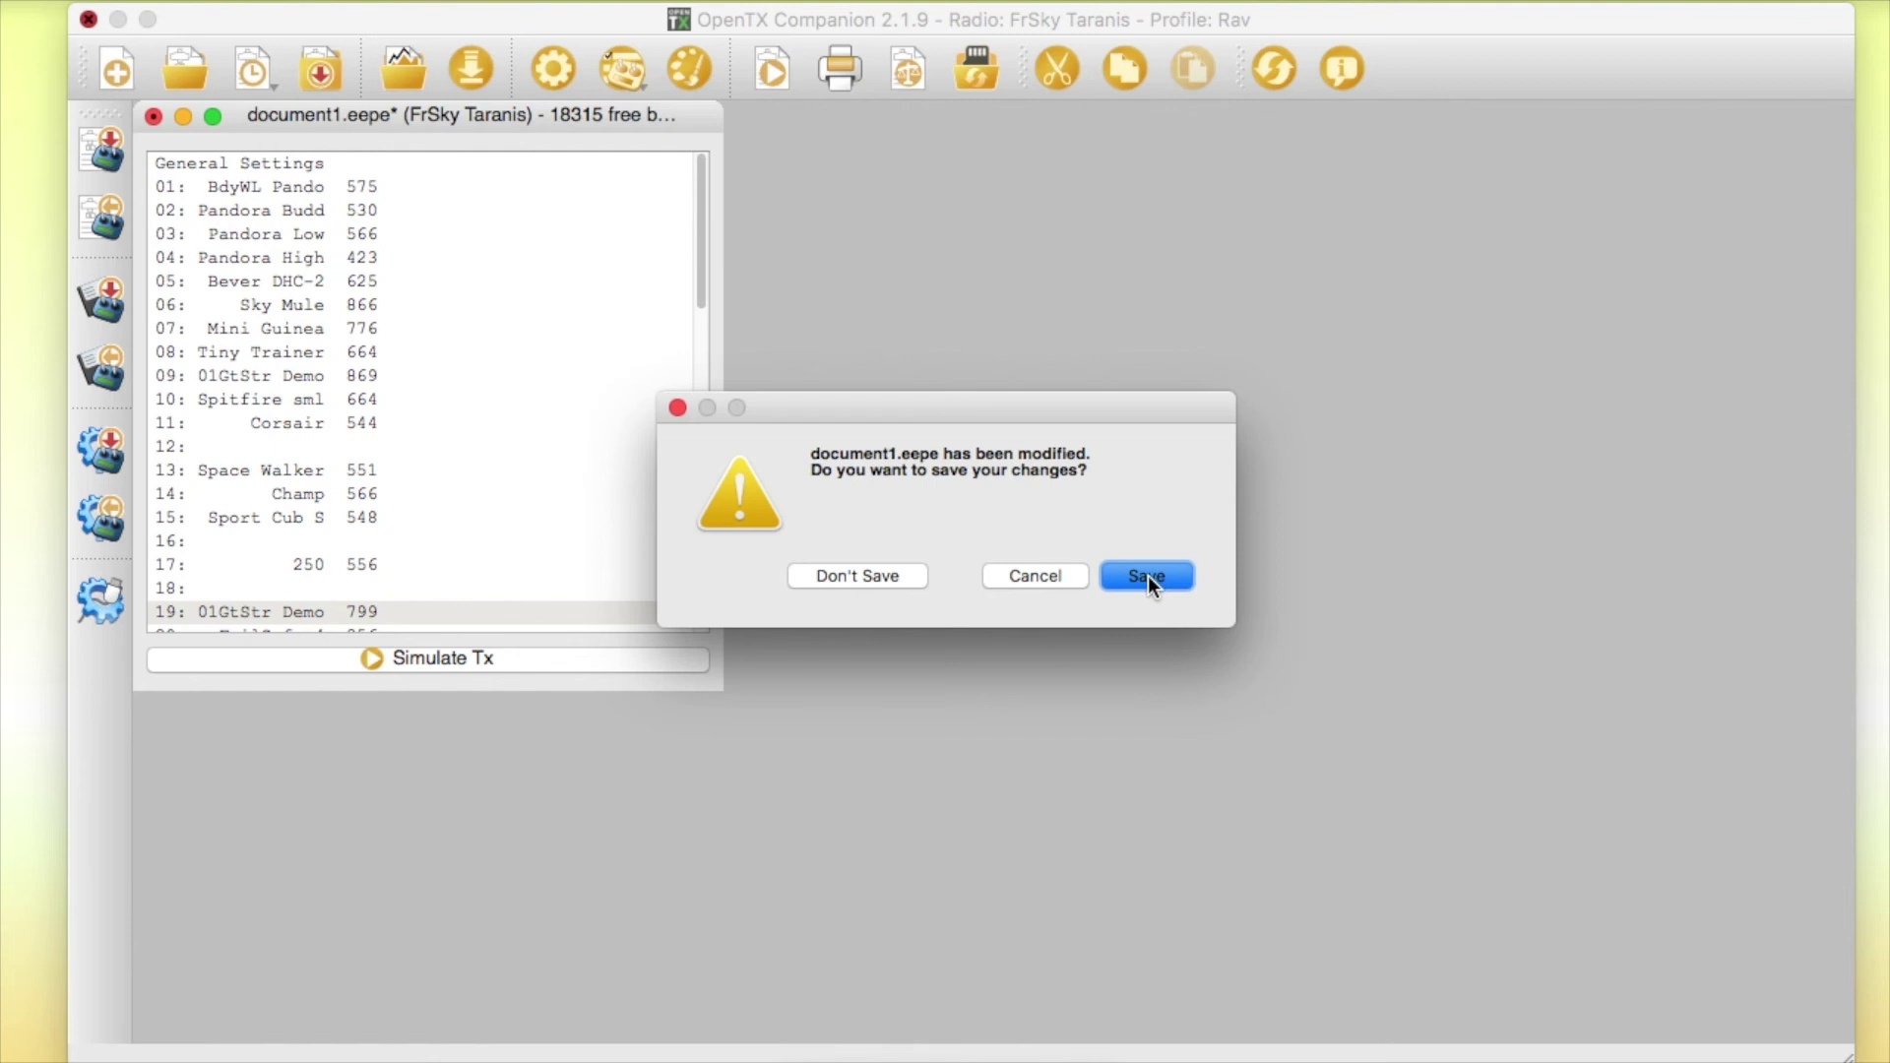
click(1148, 576)
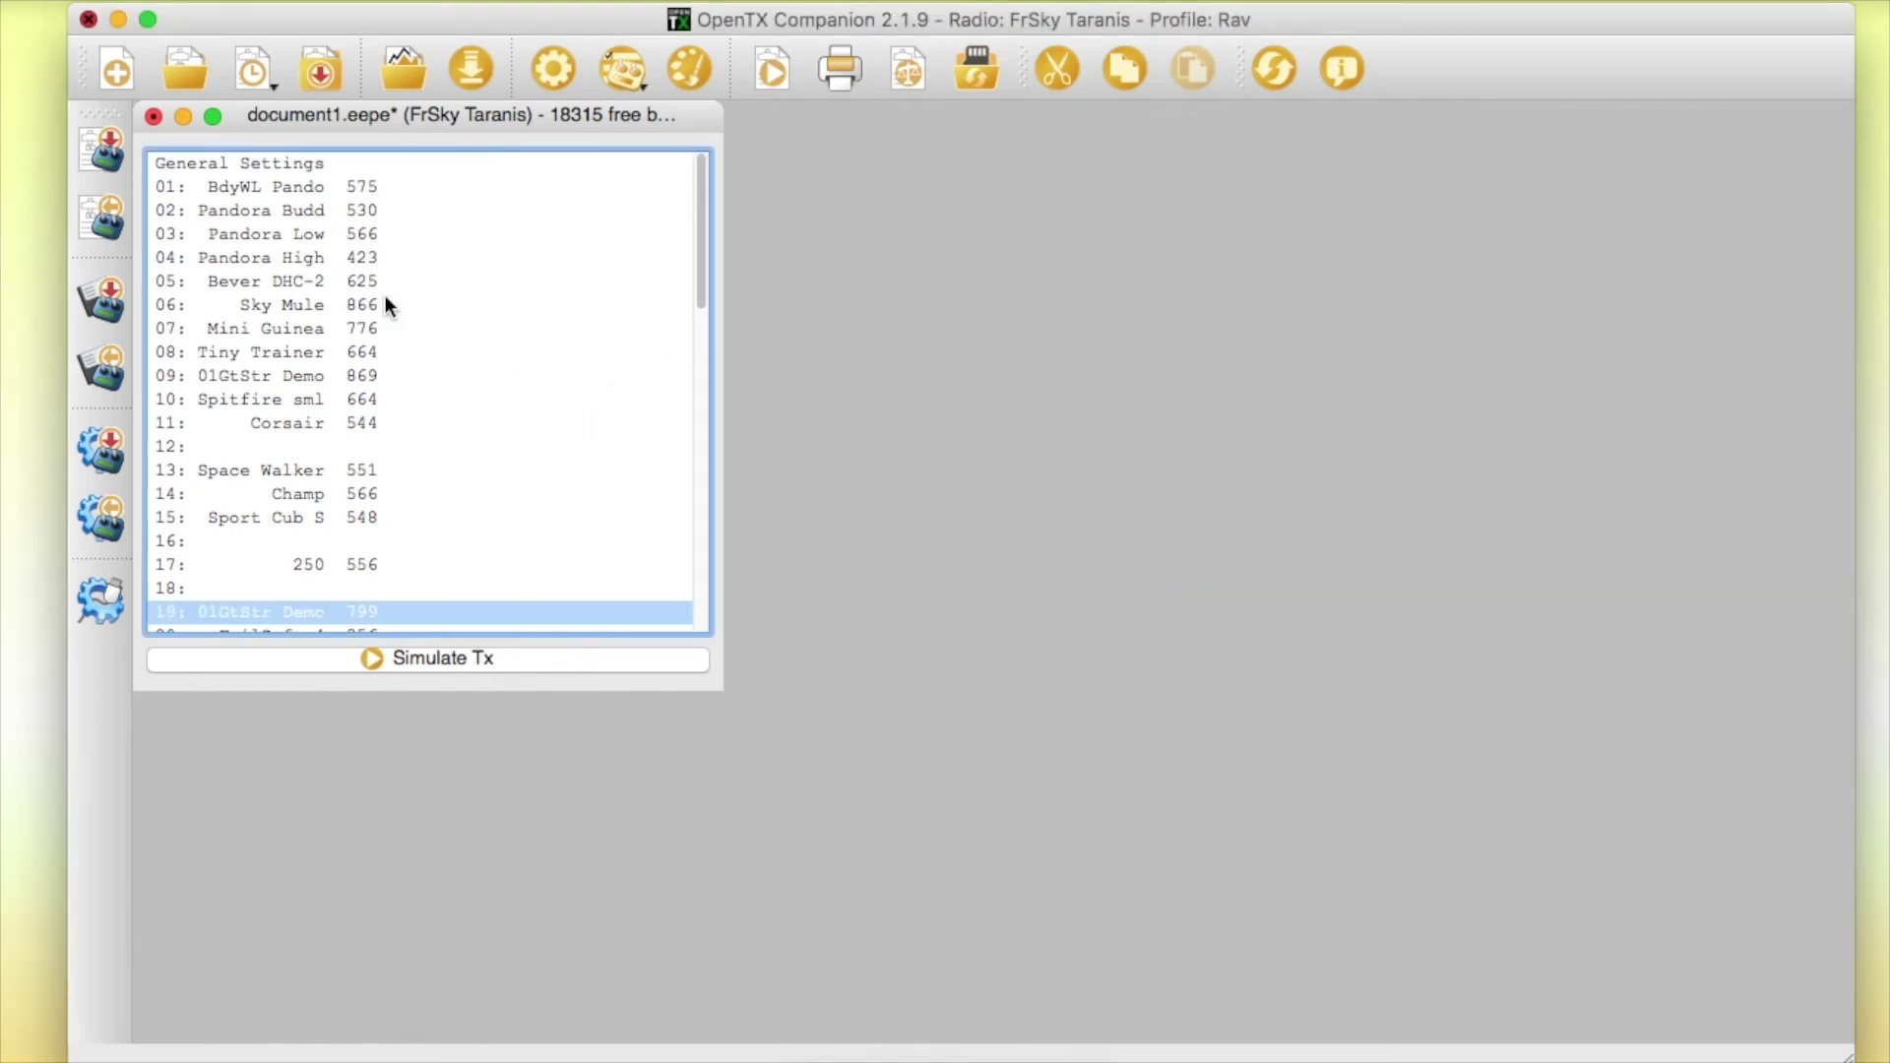
click(1337, 531)
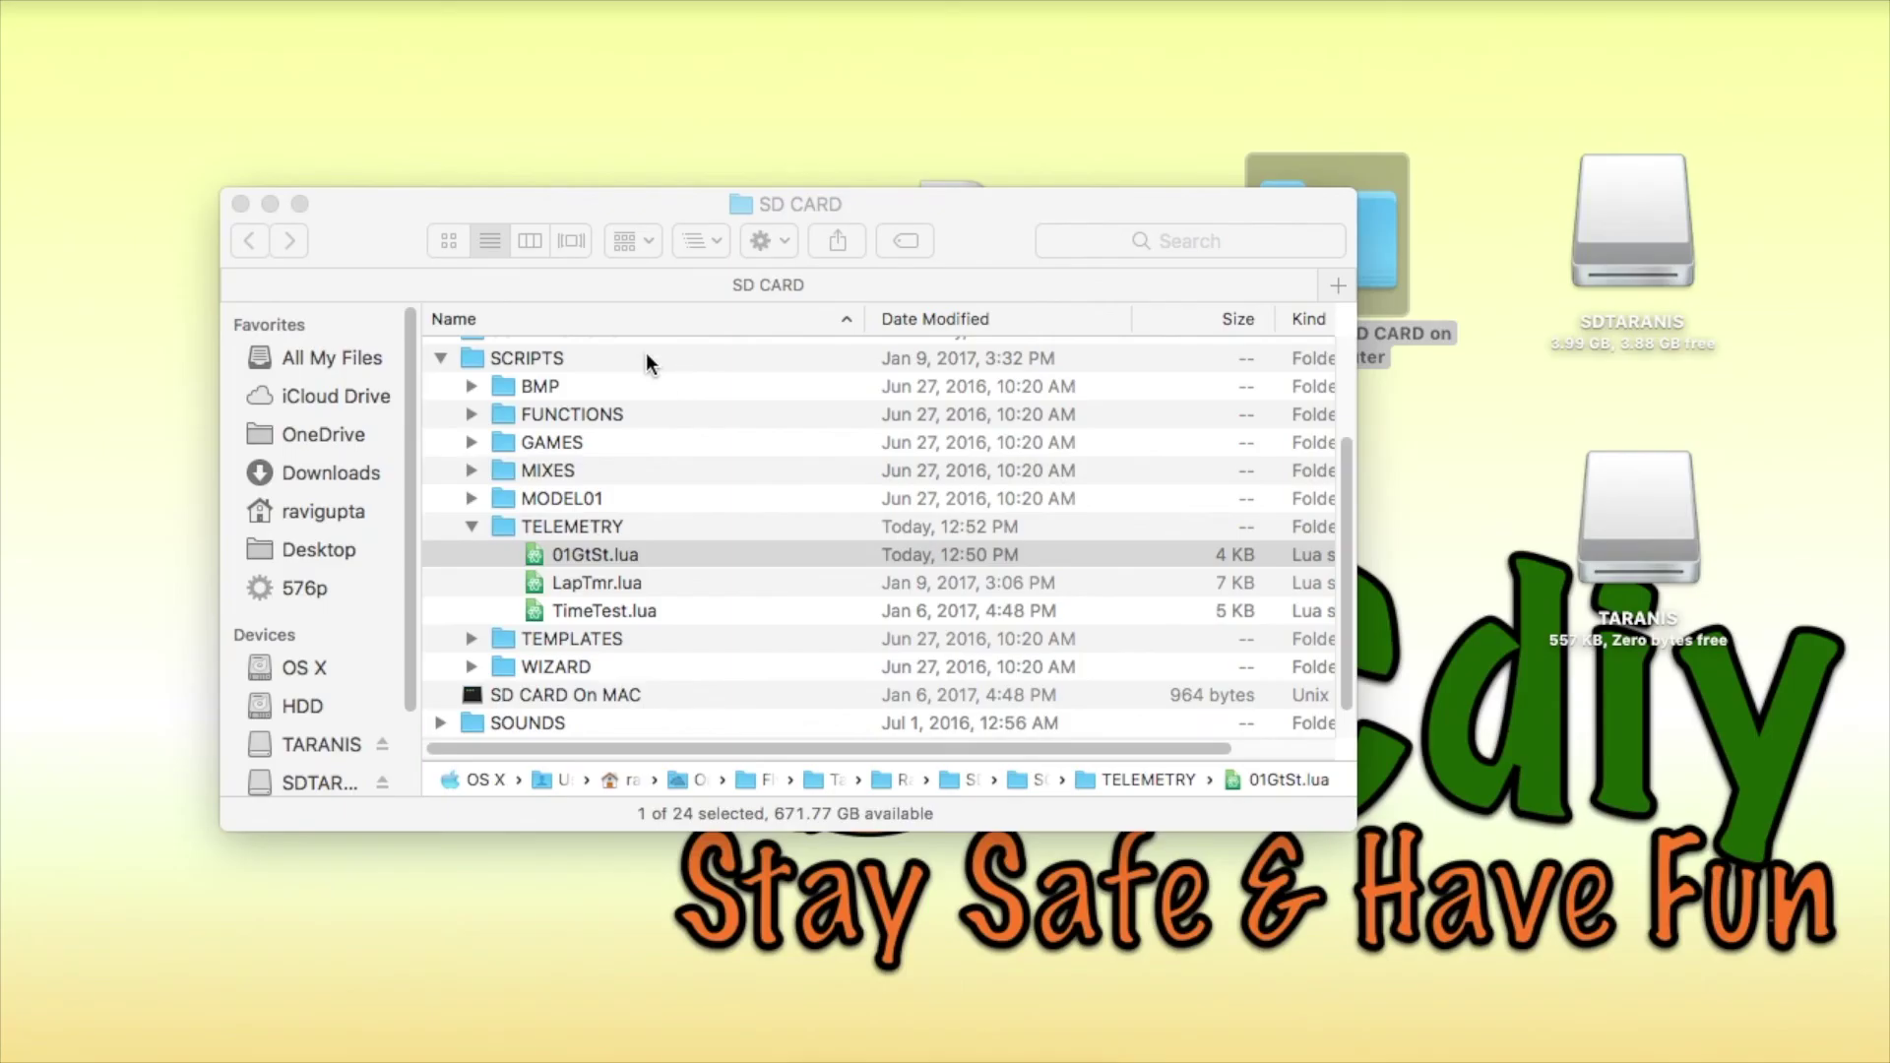
Step: Move the SD CARD folder window aside and open the SDTARANIS volume in a second window next to it
click(646, 352)
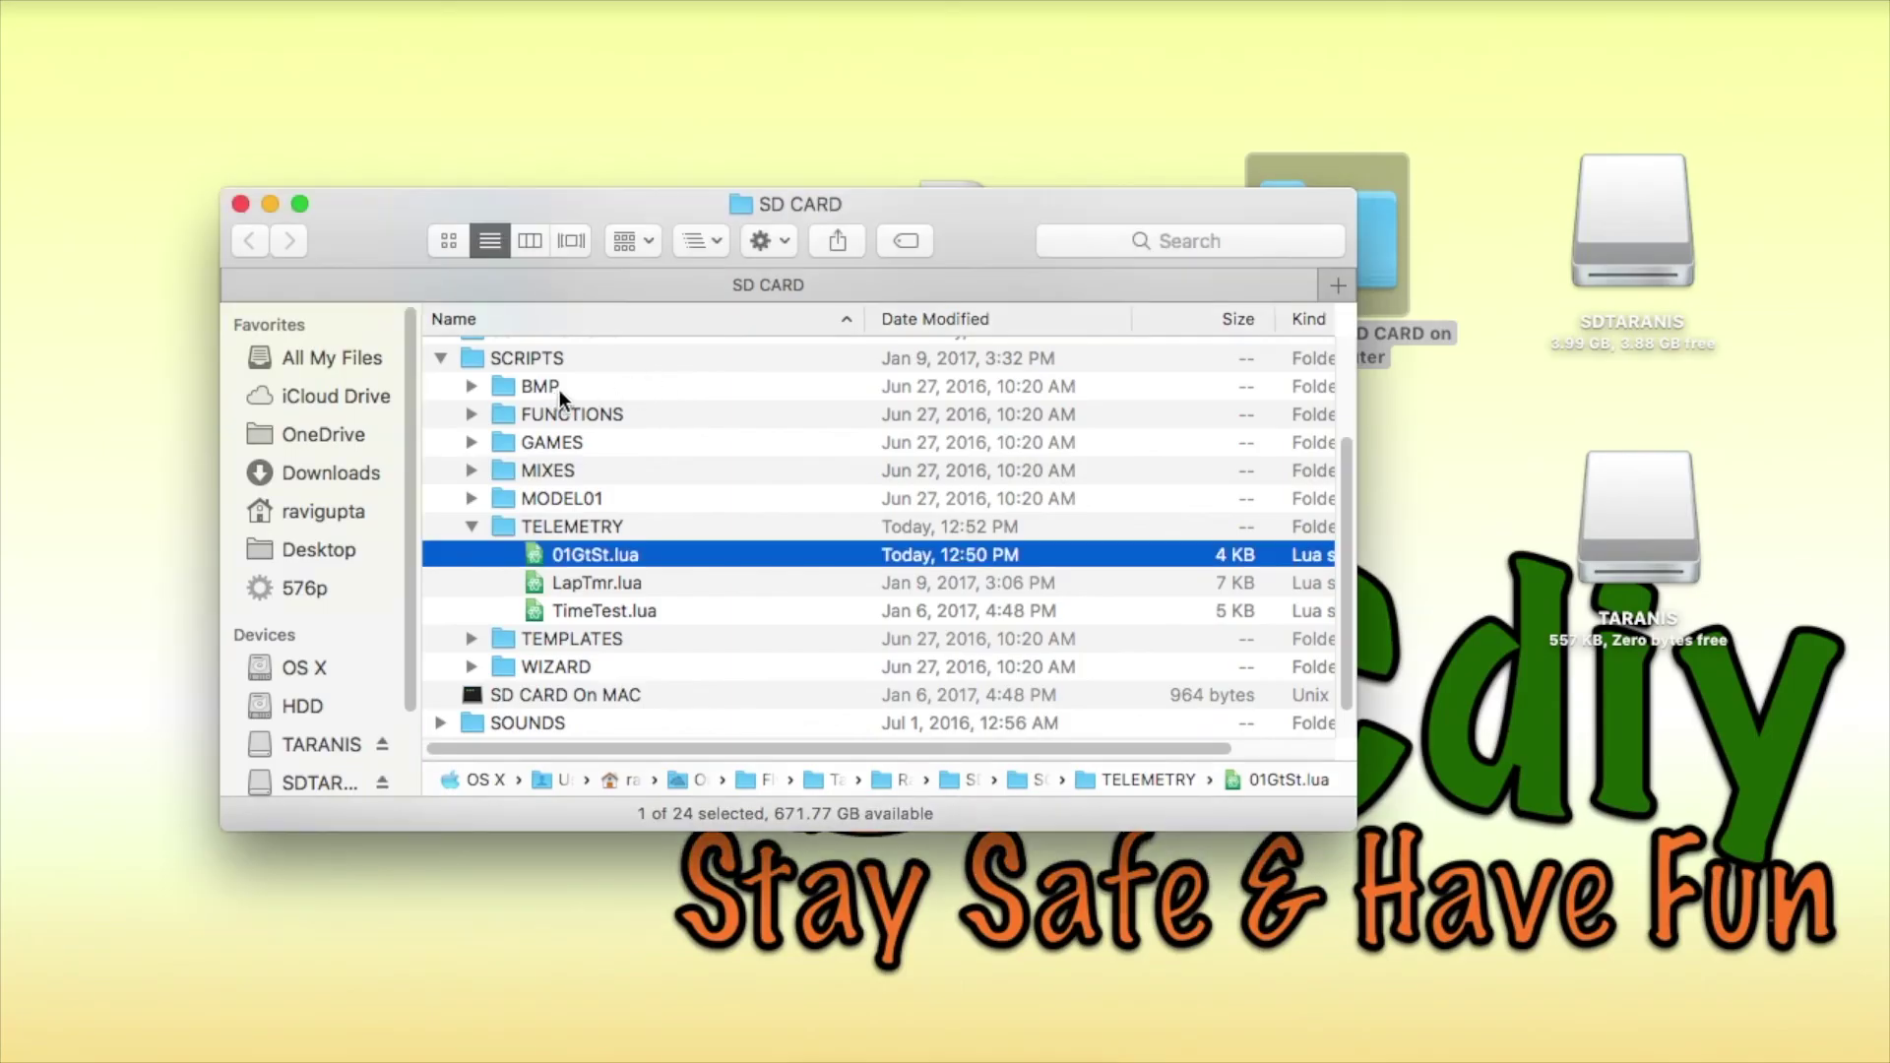
drag(425, 279, 181, 79)
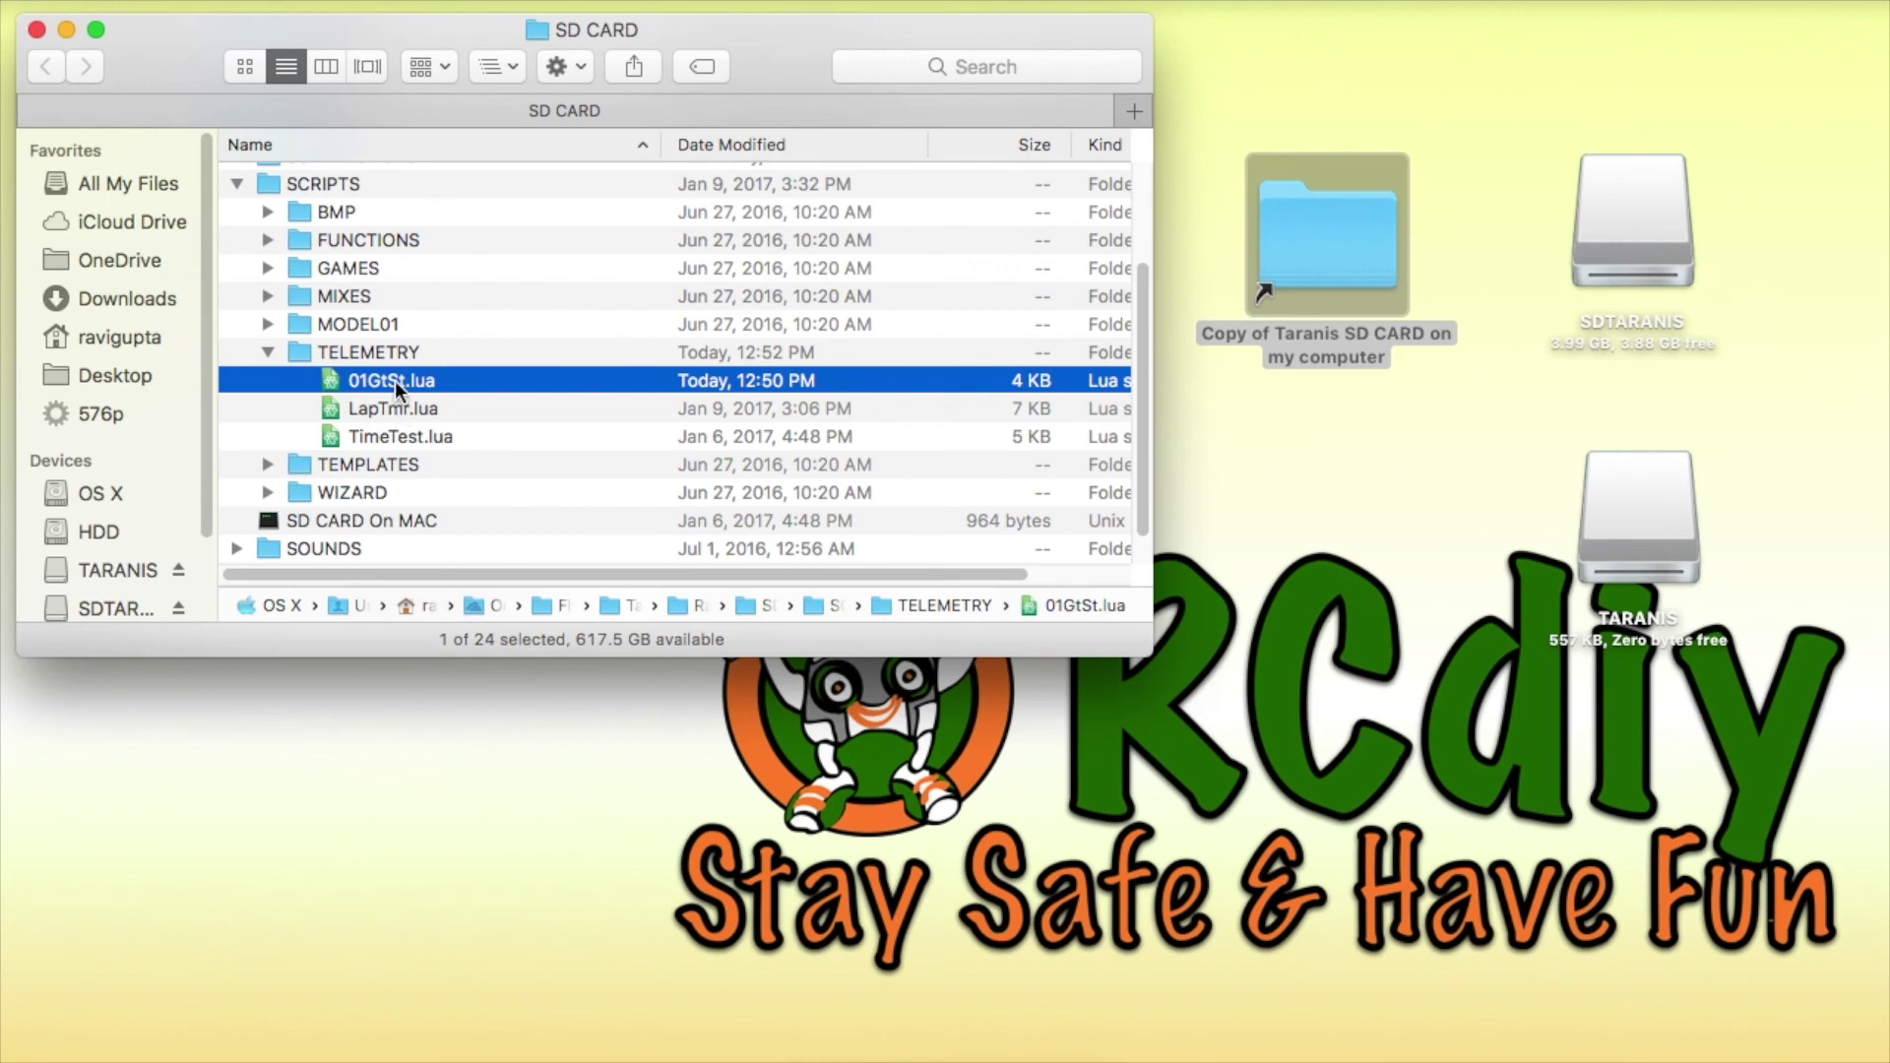
double_click(1641, 240)
drag(795, 88, 1329, 273)
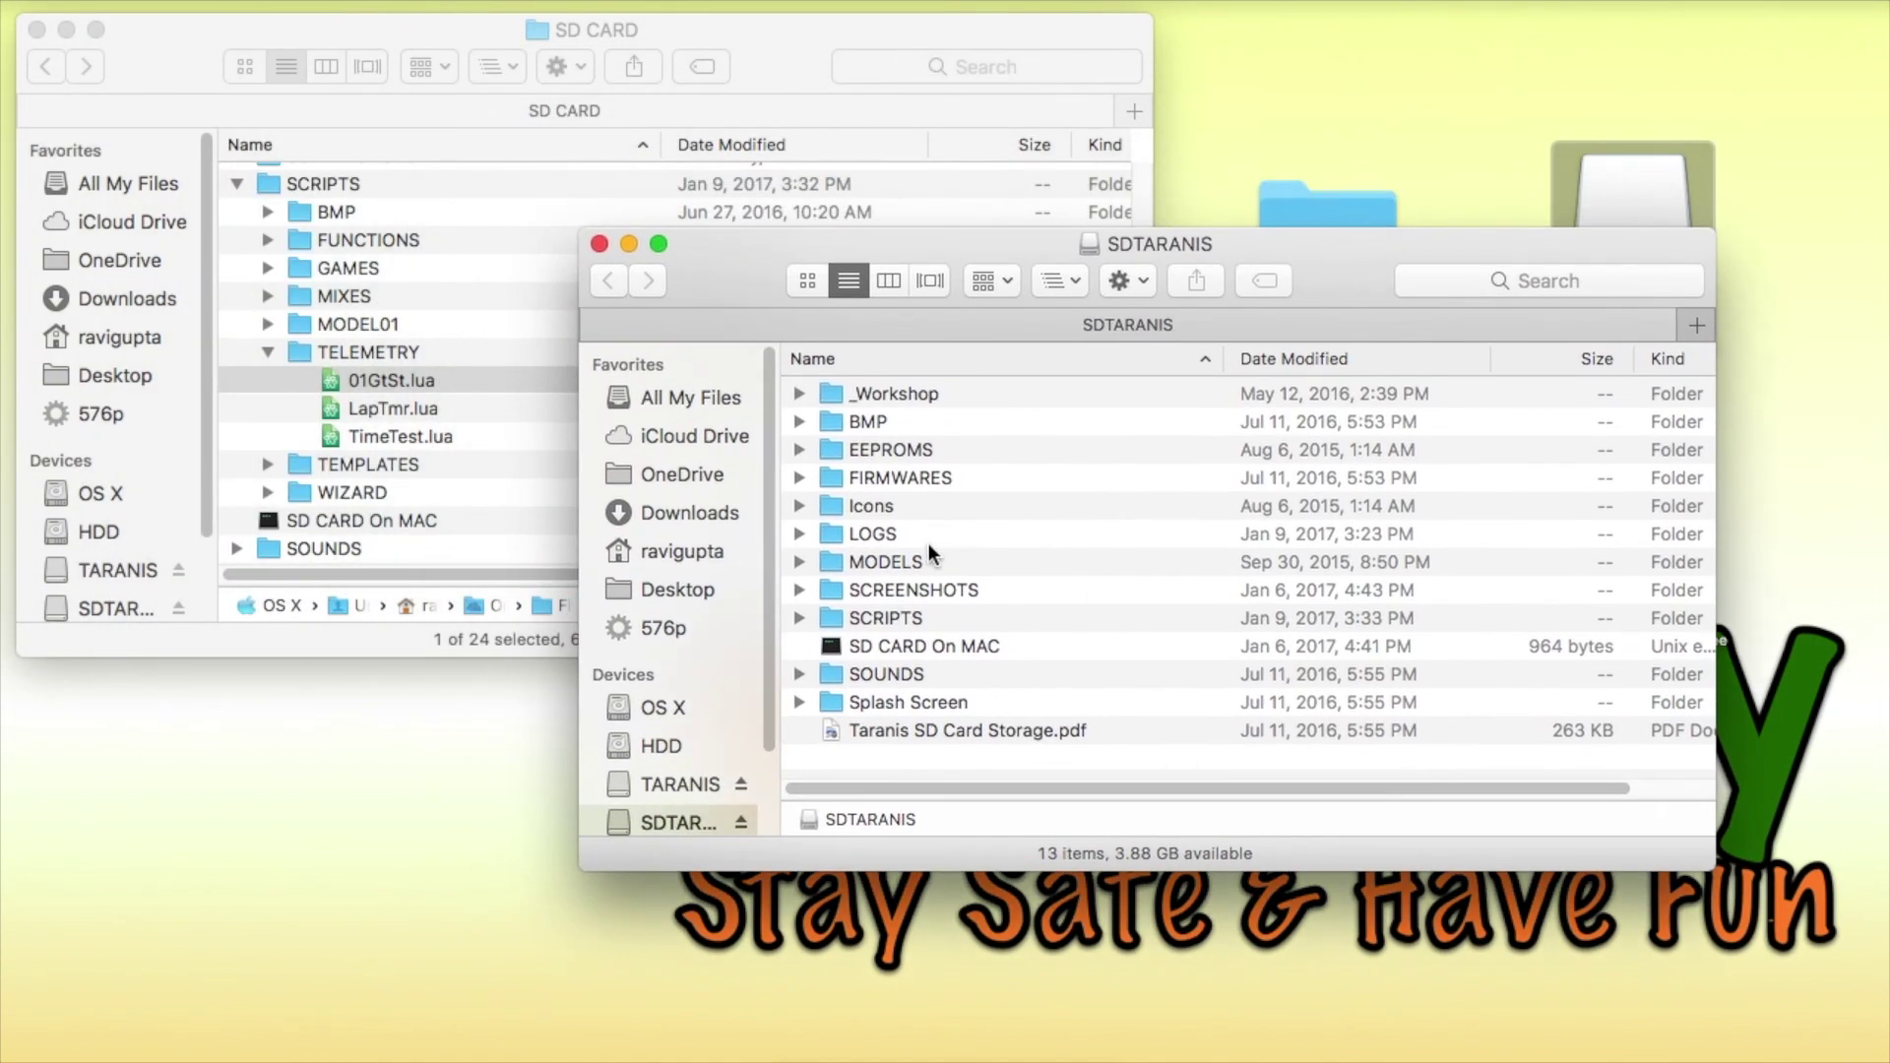
Step: Expand the SCRIPTS folder on SDTARANIS, look inside its SOUNDS subfolder and collapse that subfolder again
click(800, 619)
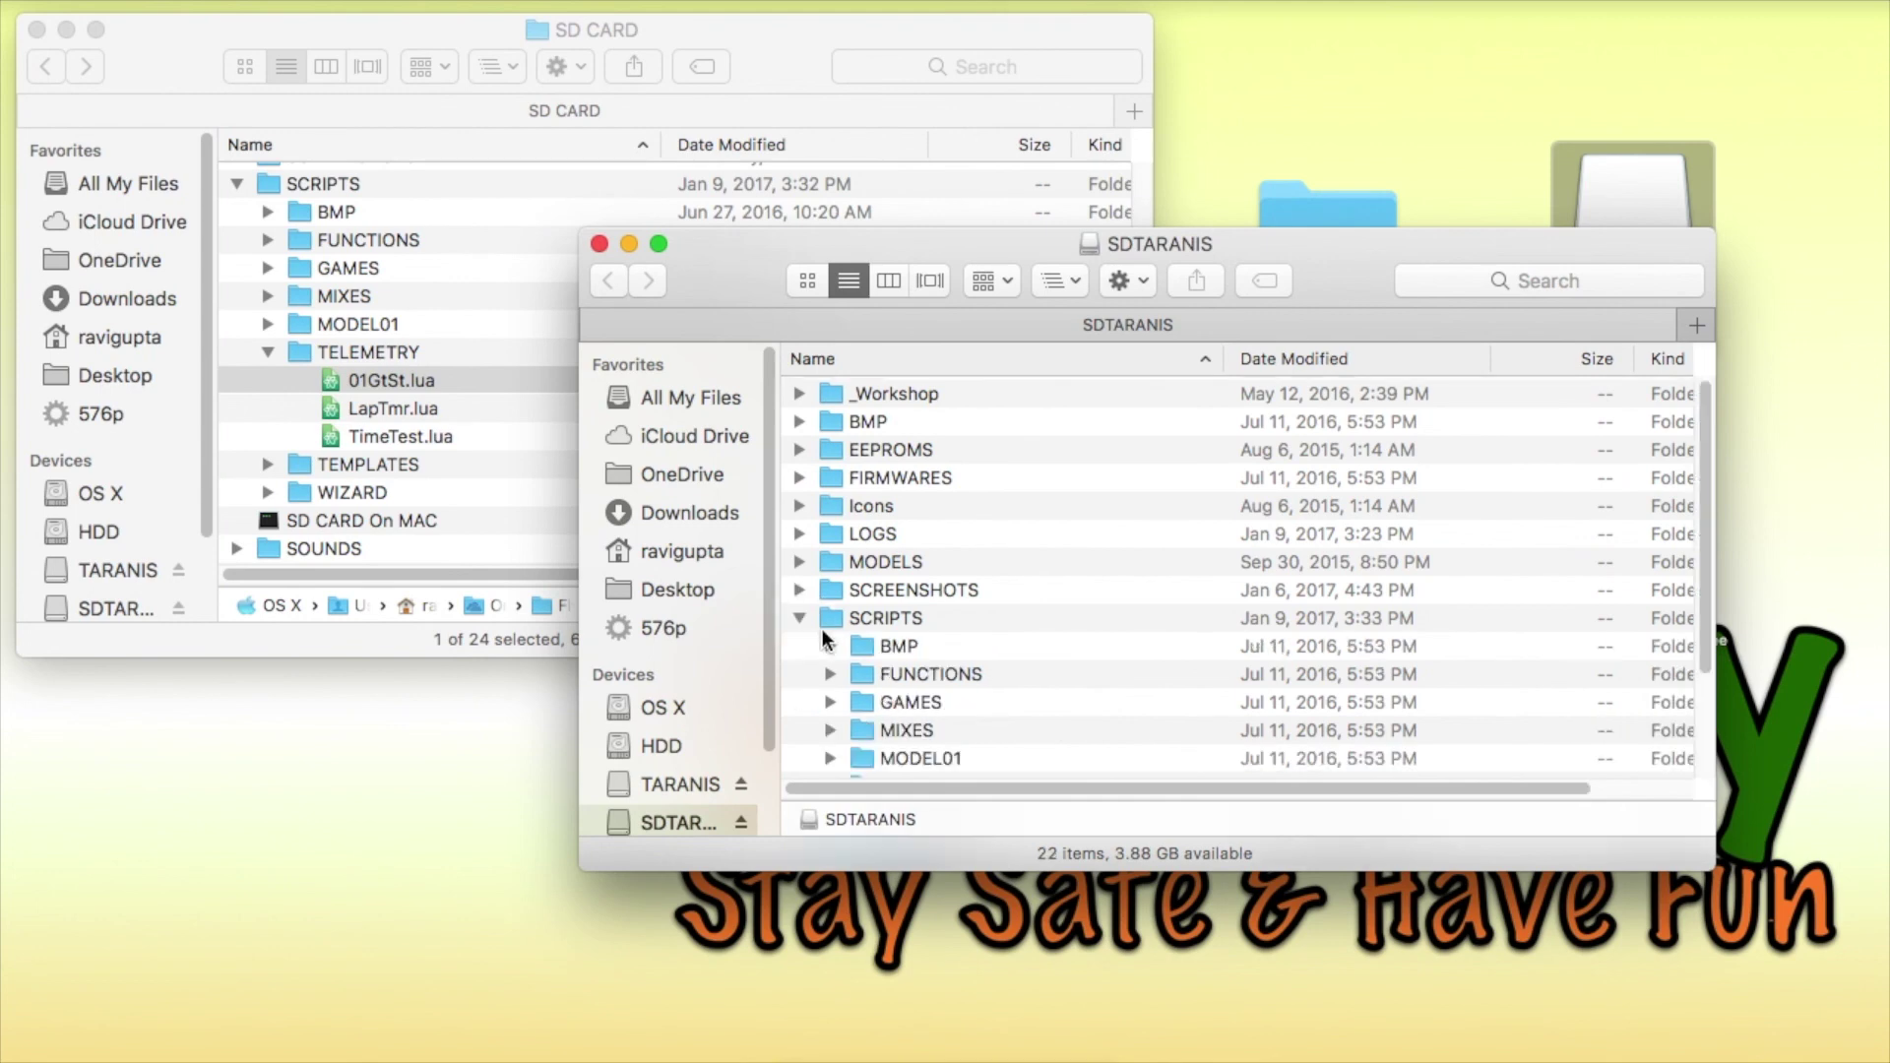
scroll(980, 673, down, 5)
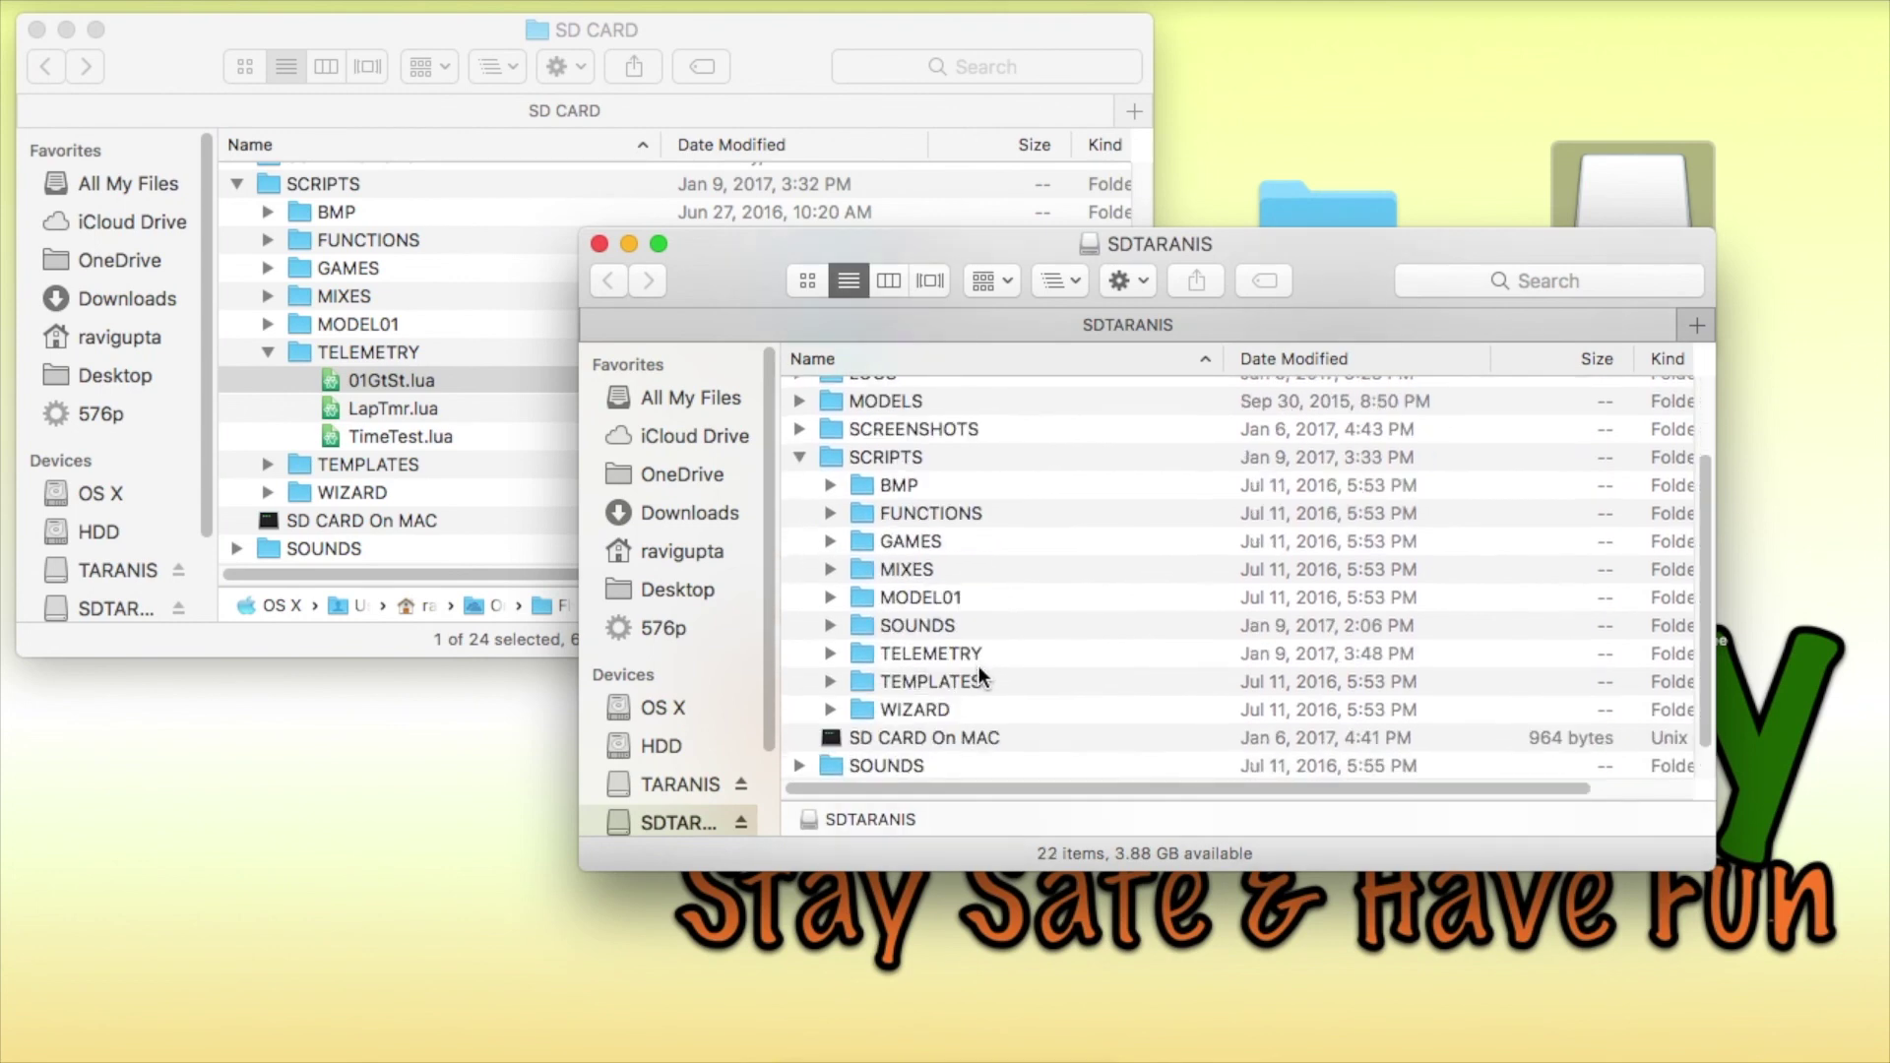
click(831, 626)
scroll(1100, 619, down, 1)
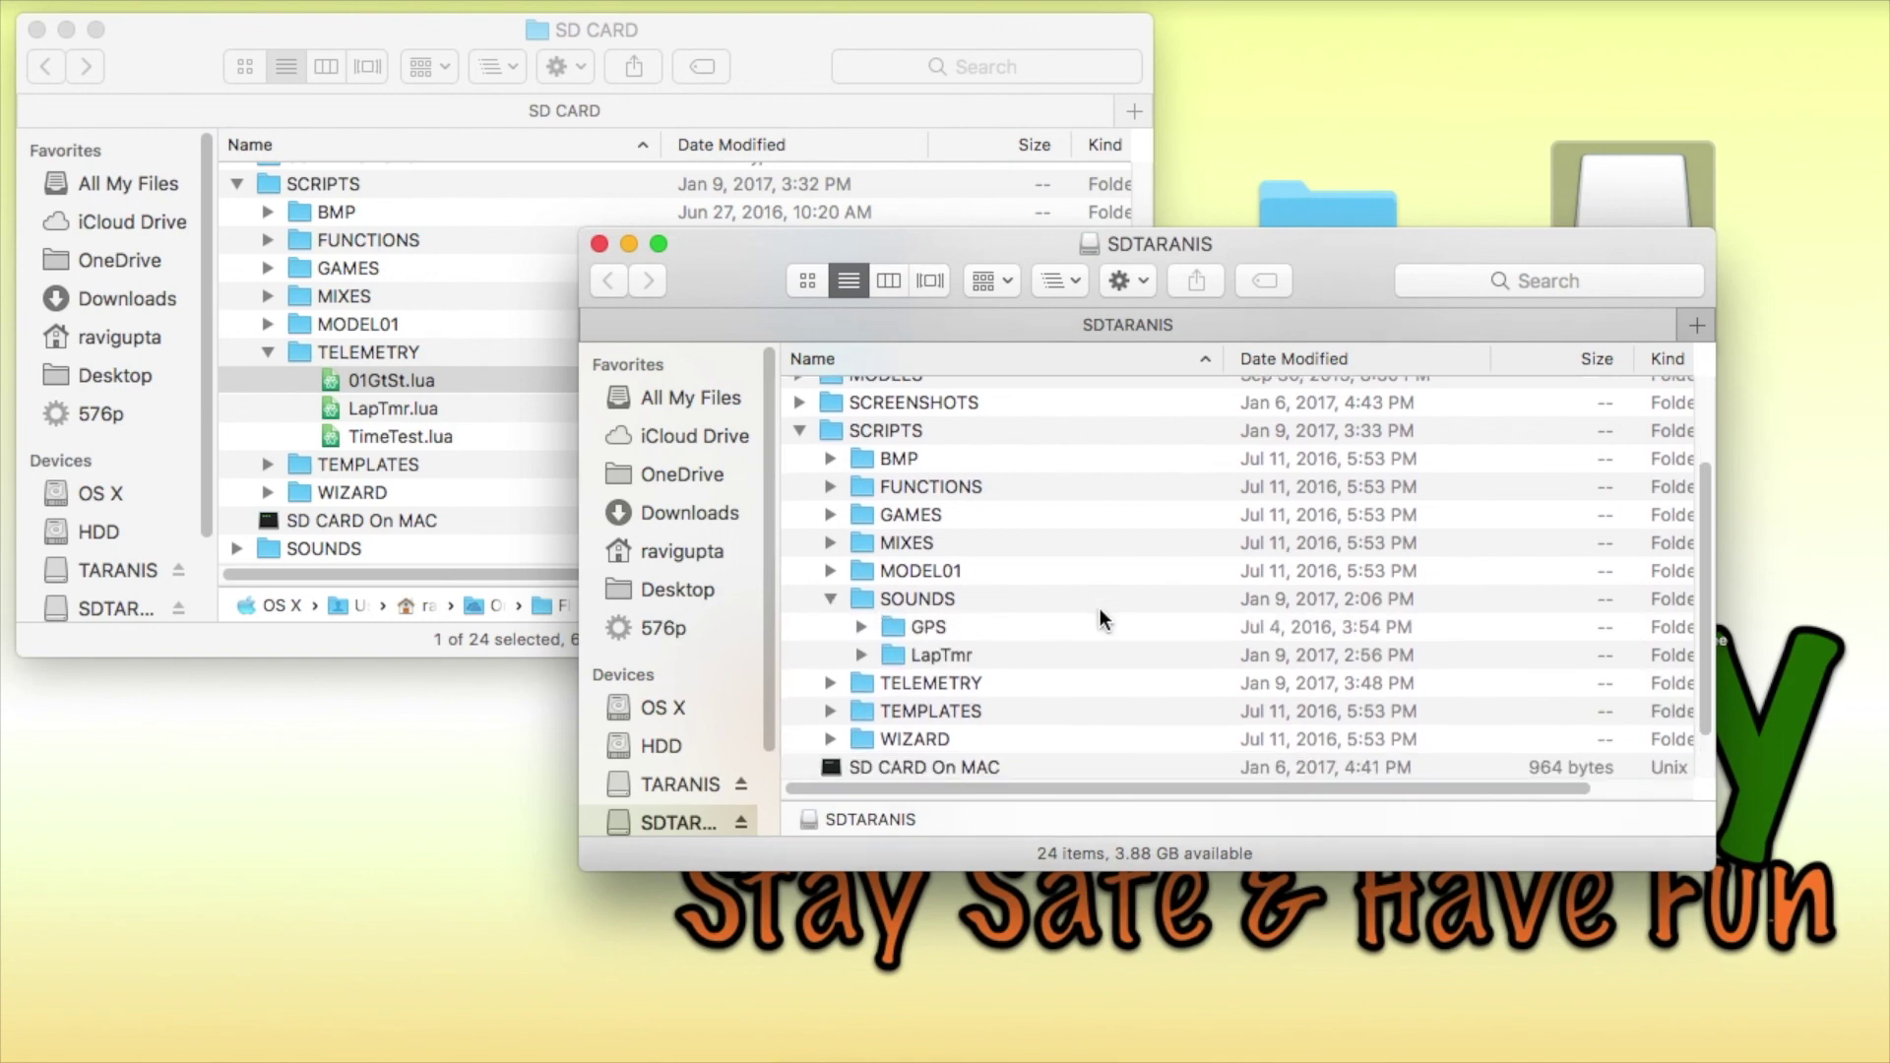
scroll(1093, 619, down, 1)
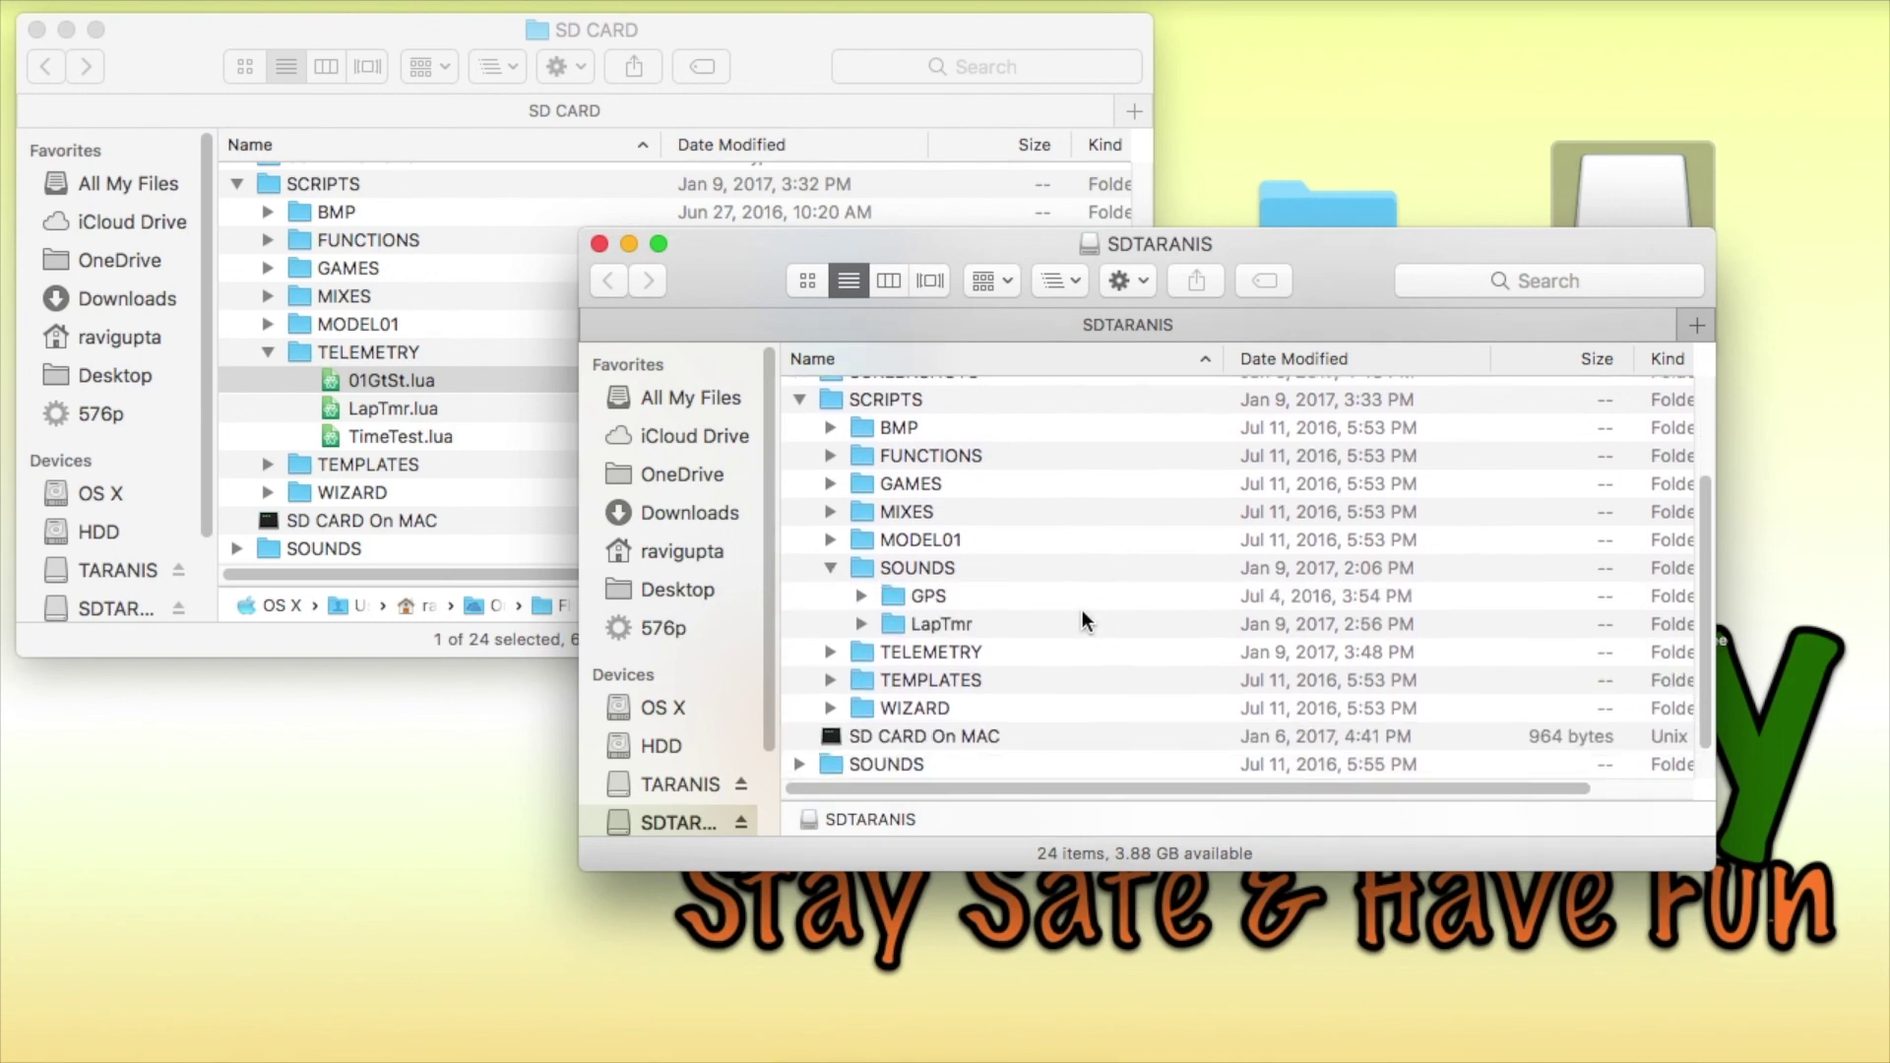
click(832, 568)
Step: Expand the TELEMETRY folder on SDTARANIS and copy 01GtSt.lua into it from the computer's SD CARD folder
click(831, 595)
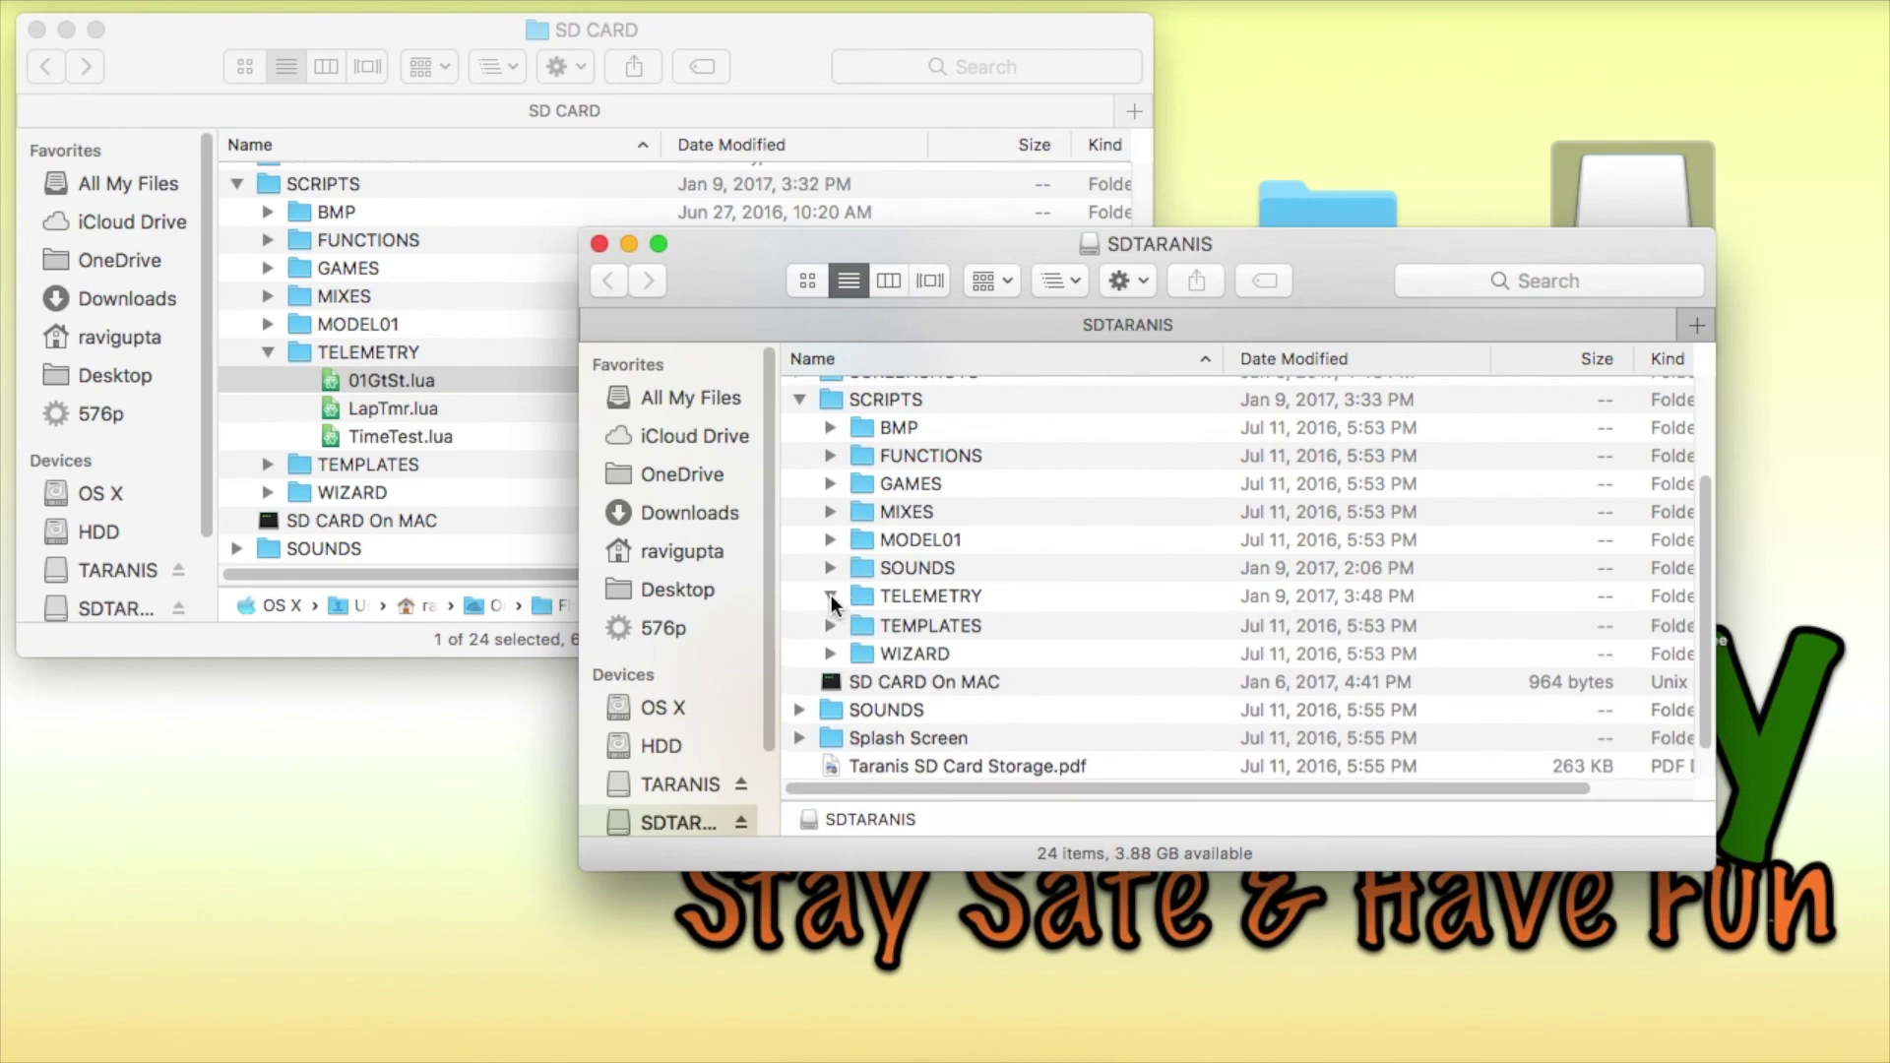
scroll(1113, 596, down, 1)
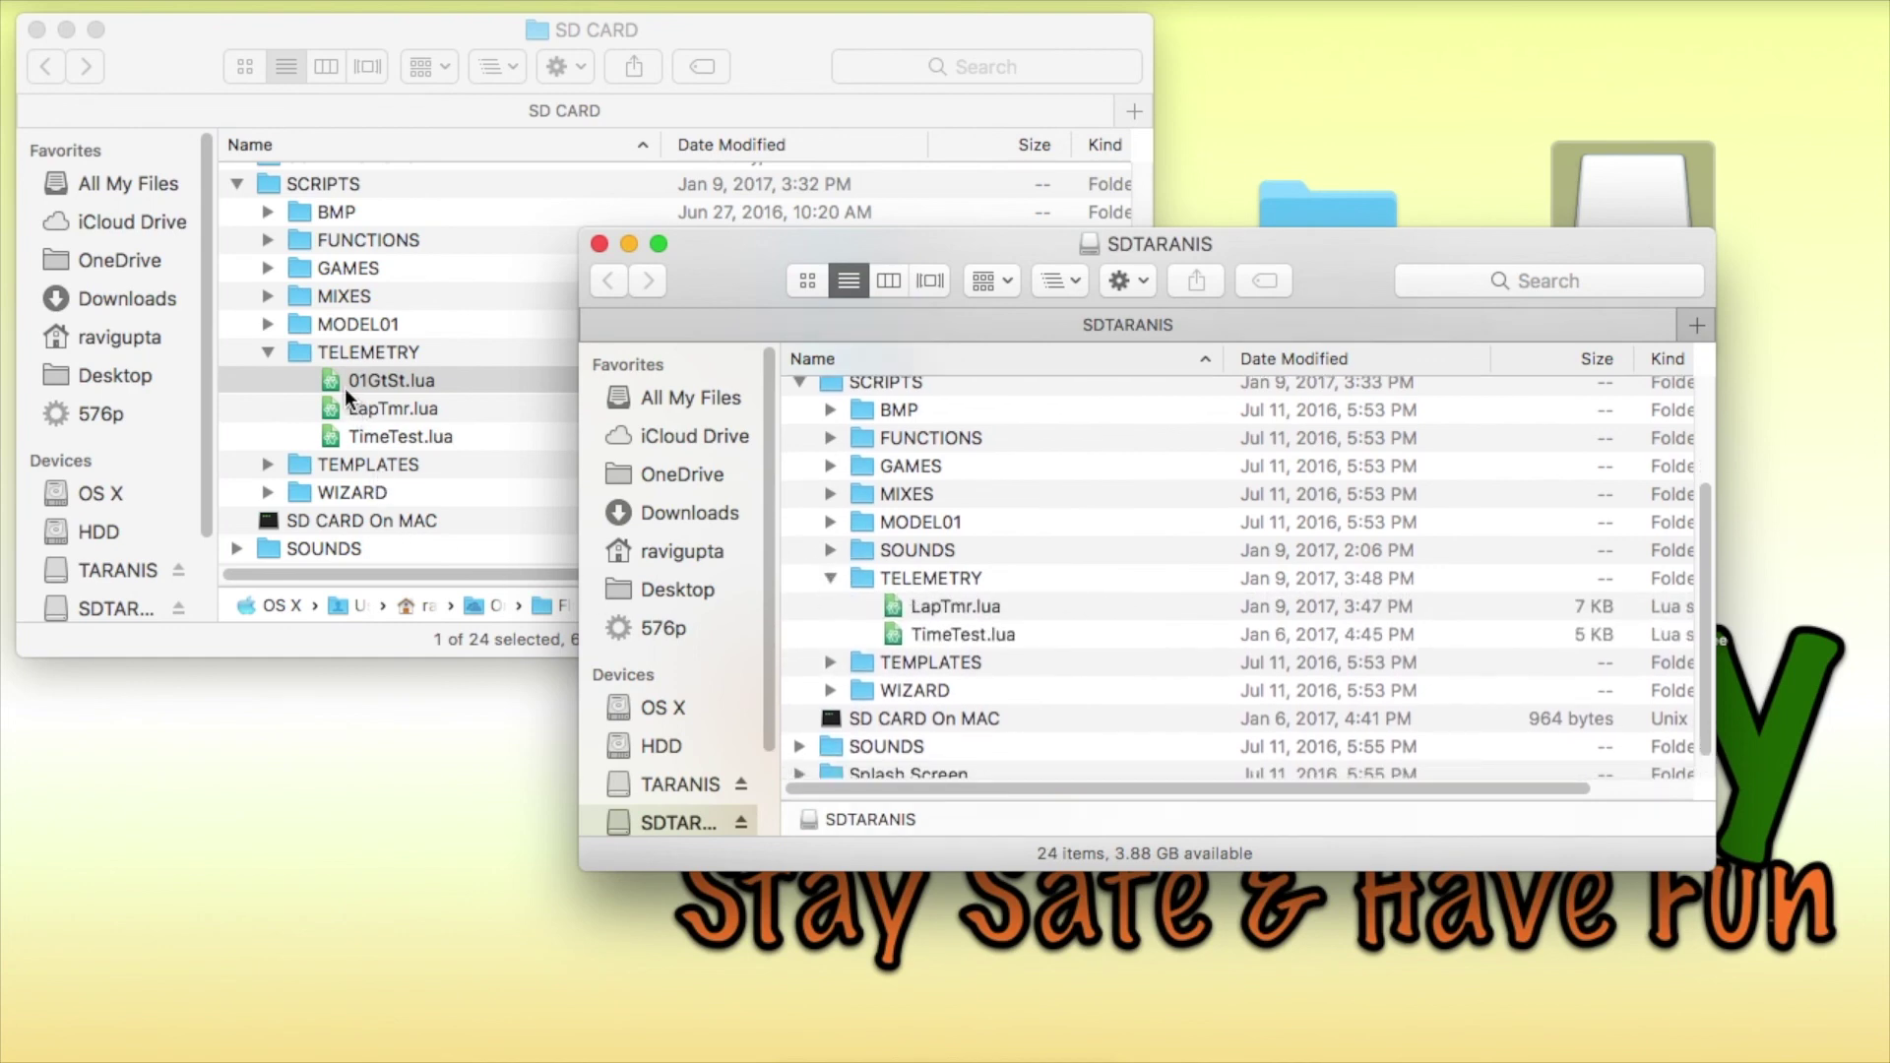
drag(362, 382, 943, 576)
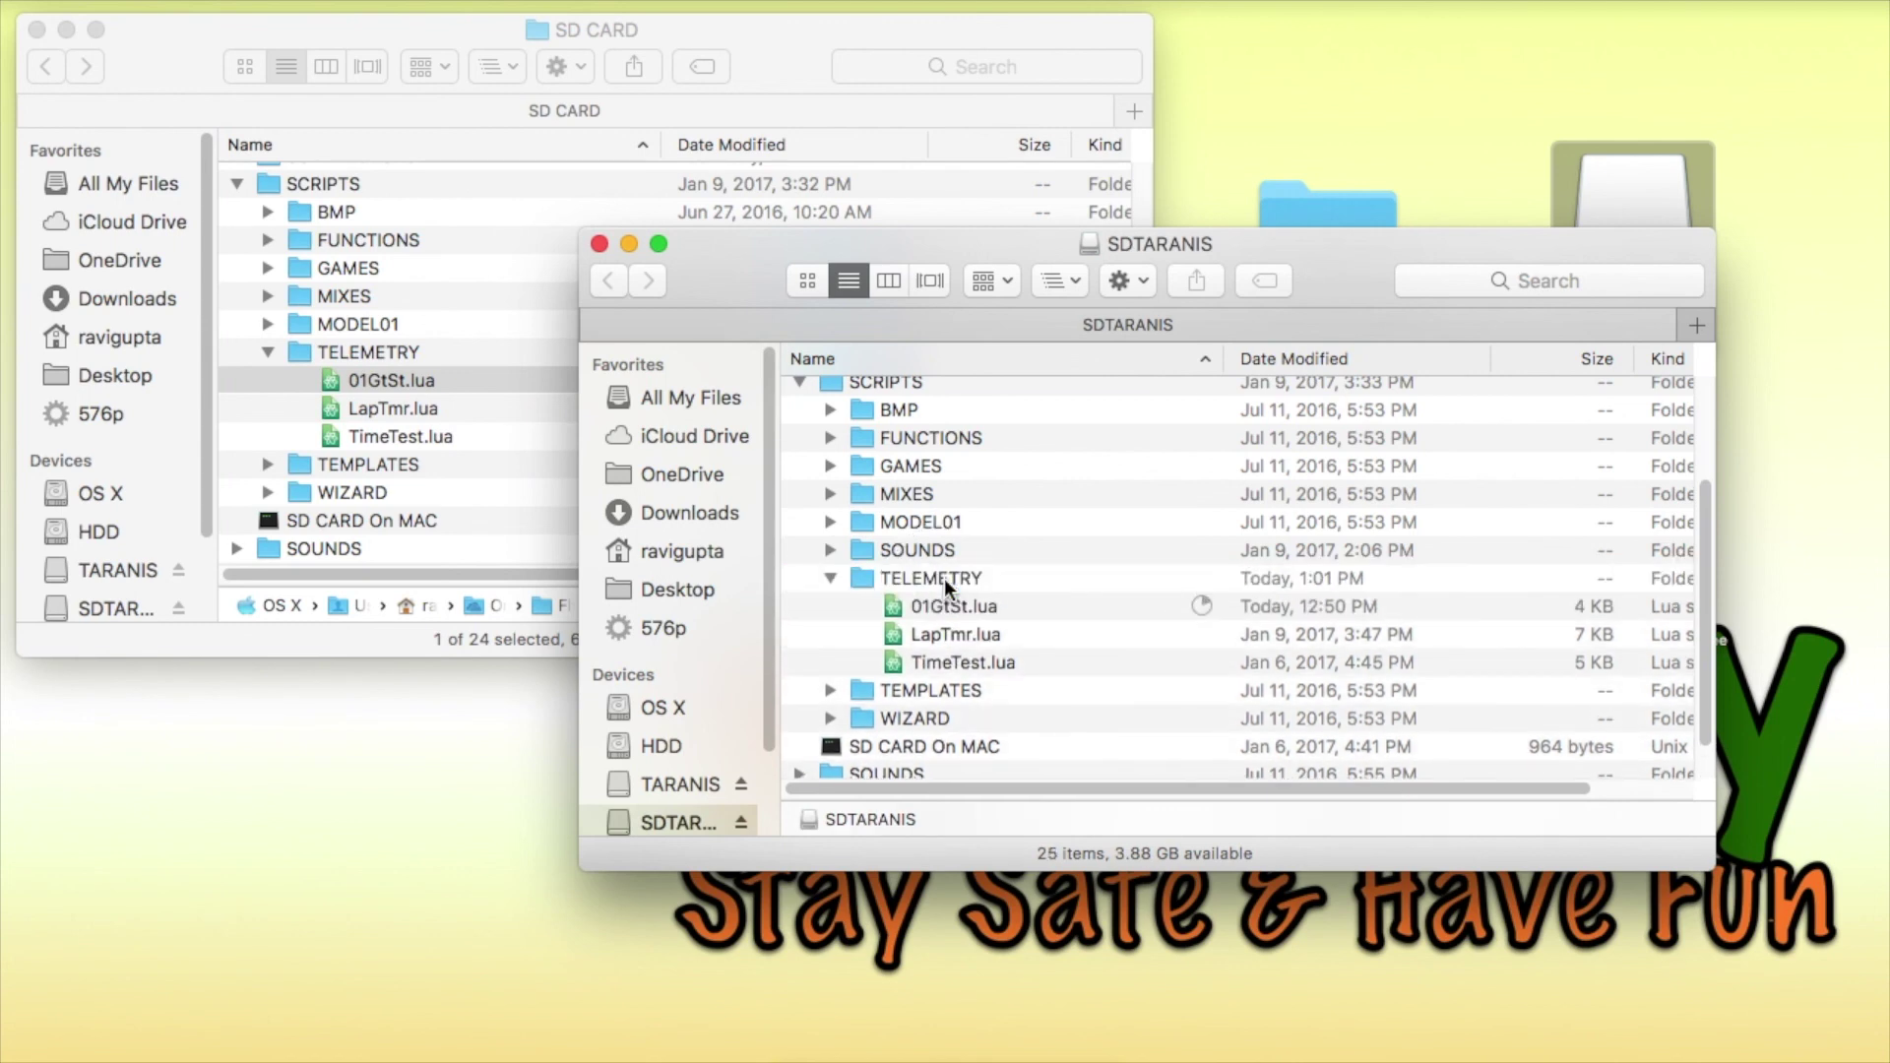
Step: Close the SDTARANIS and SD CARD windows, and eject the SDTARANIS and TARANIS volumes
click(599, 245)
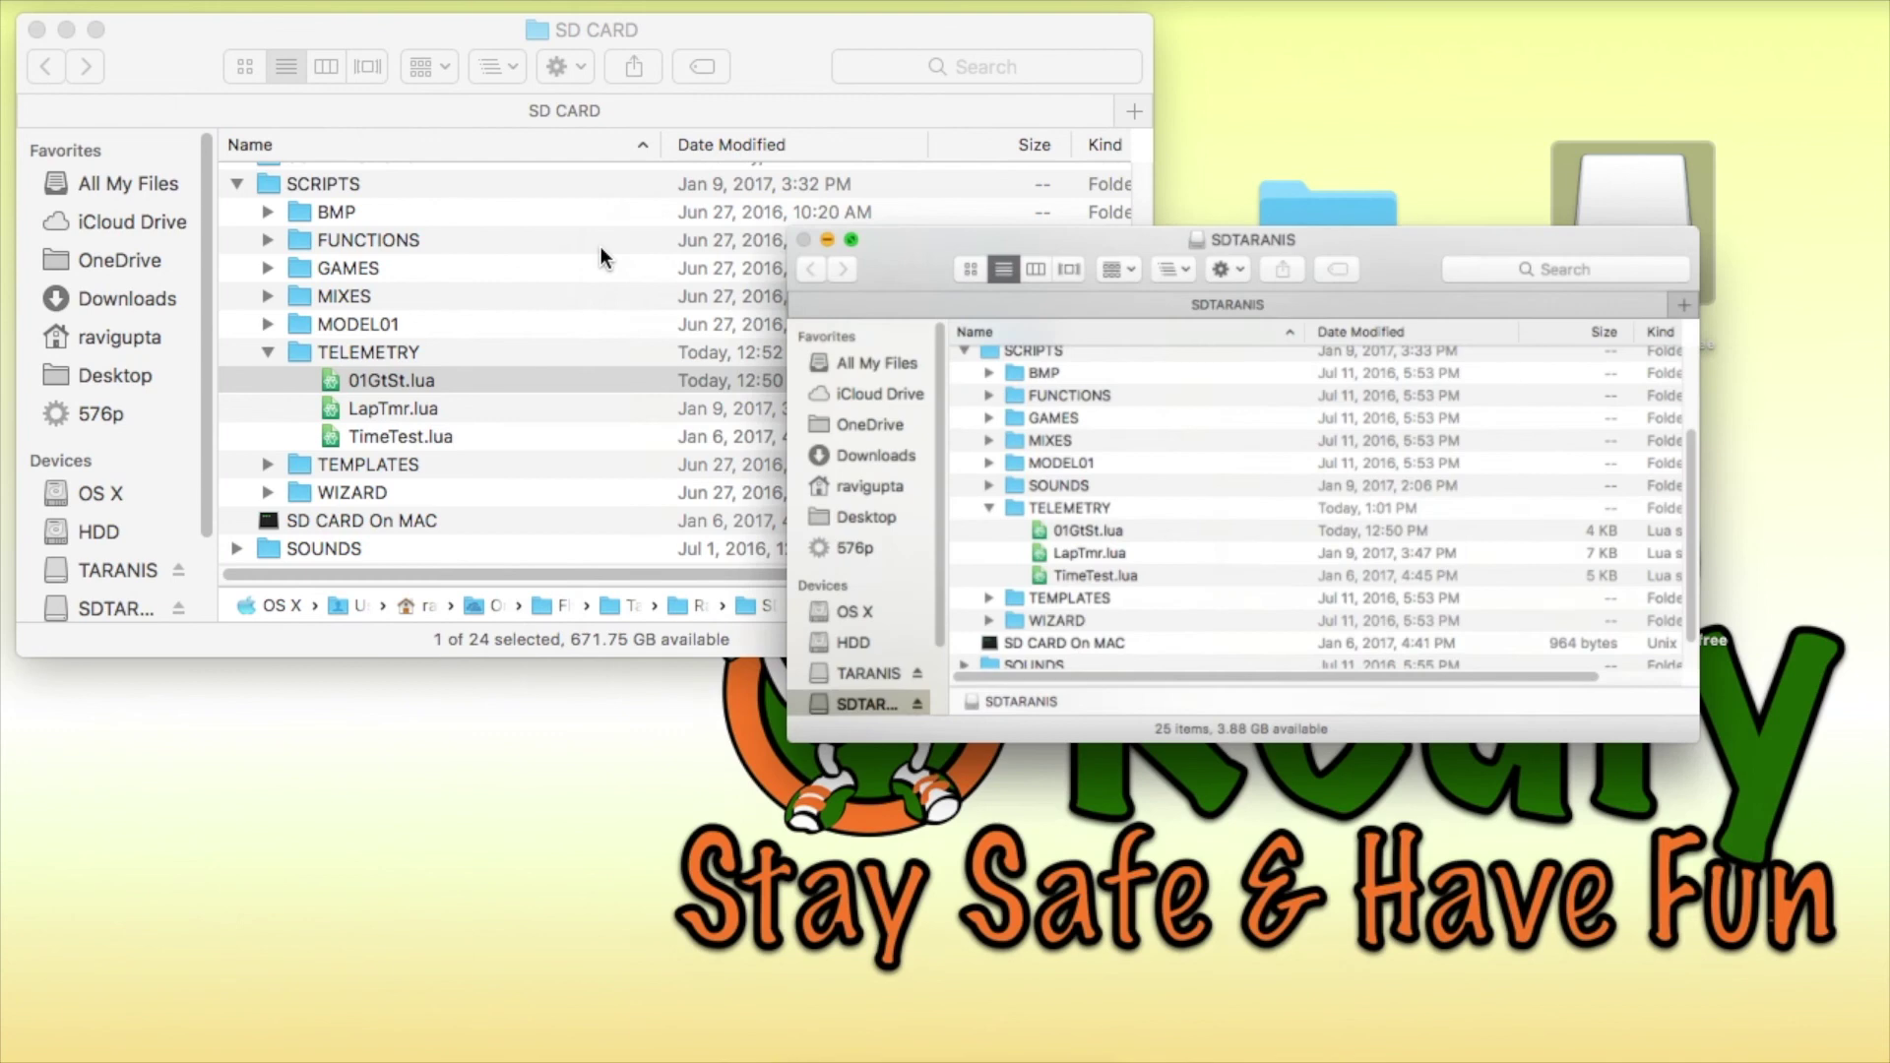
click(37, 29)
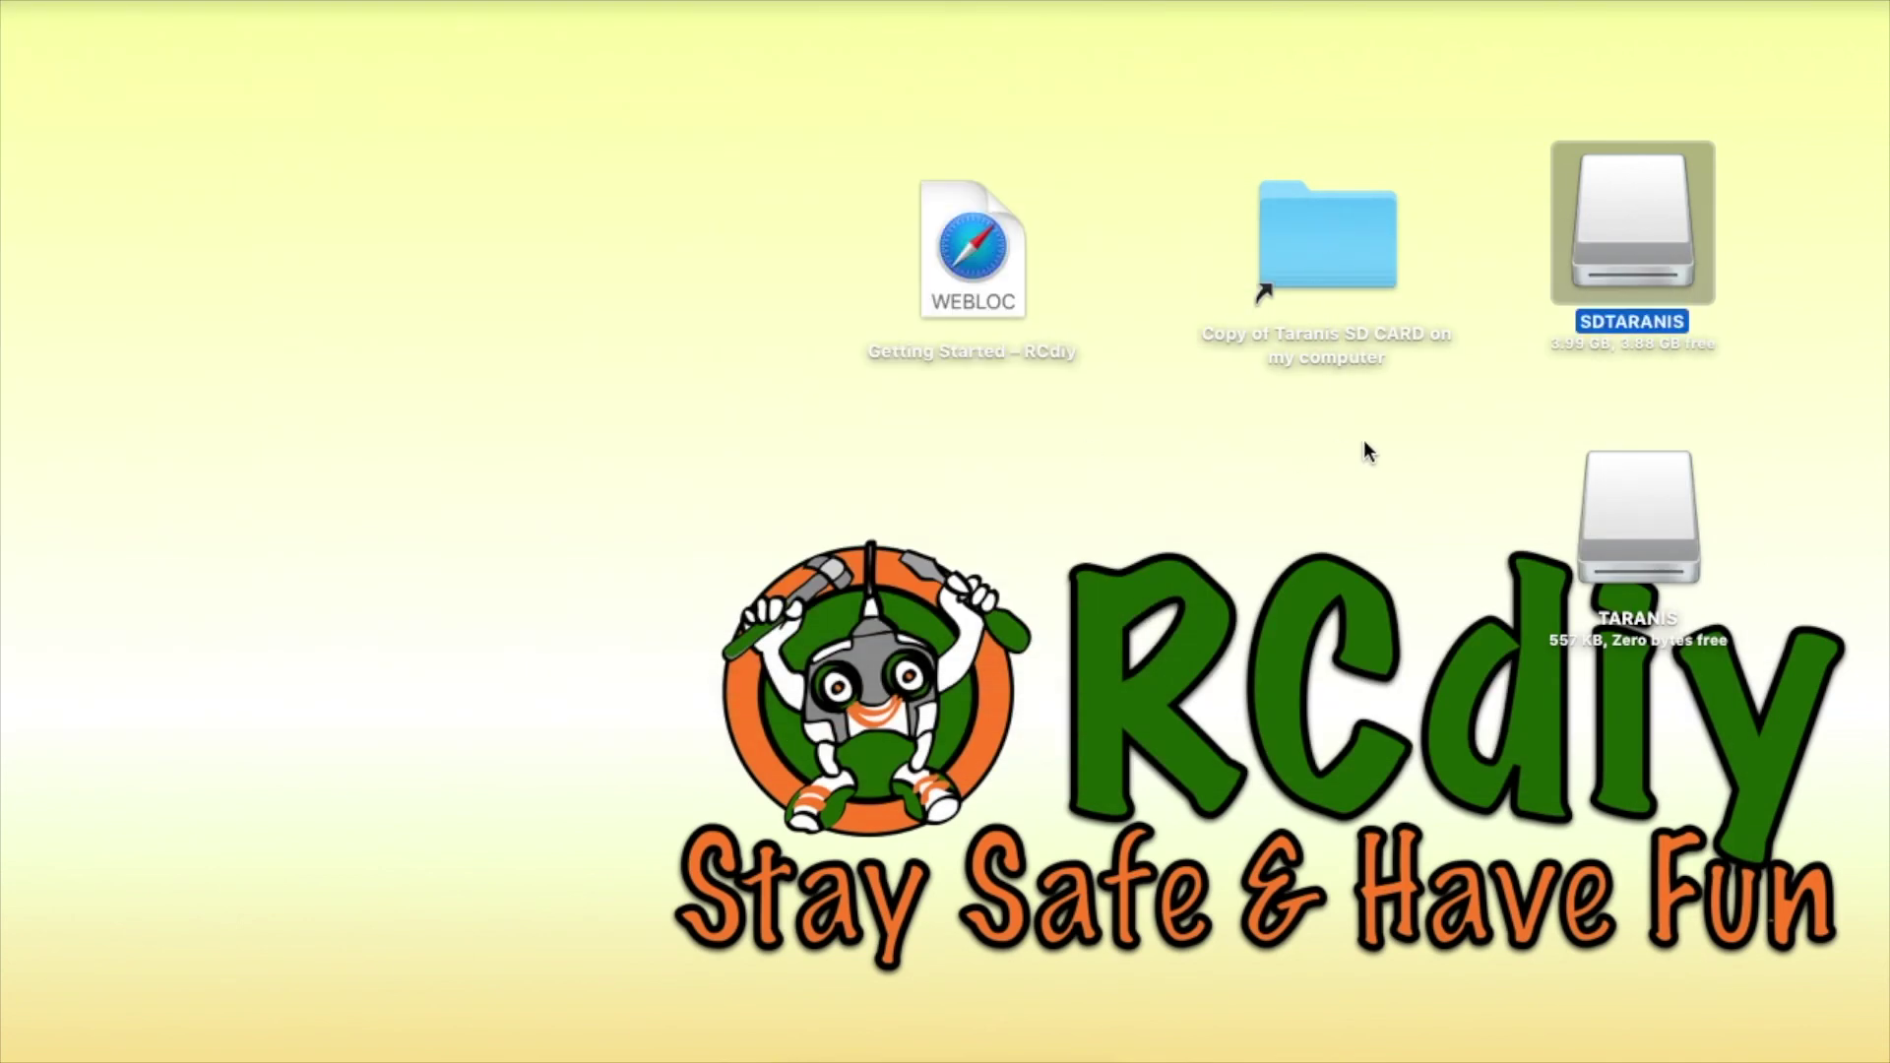
right_click(1631, 208)
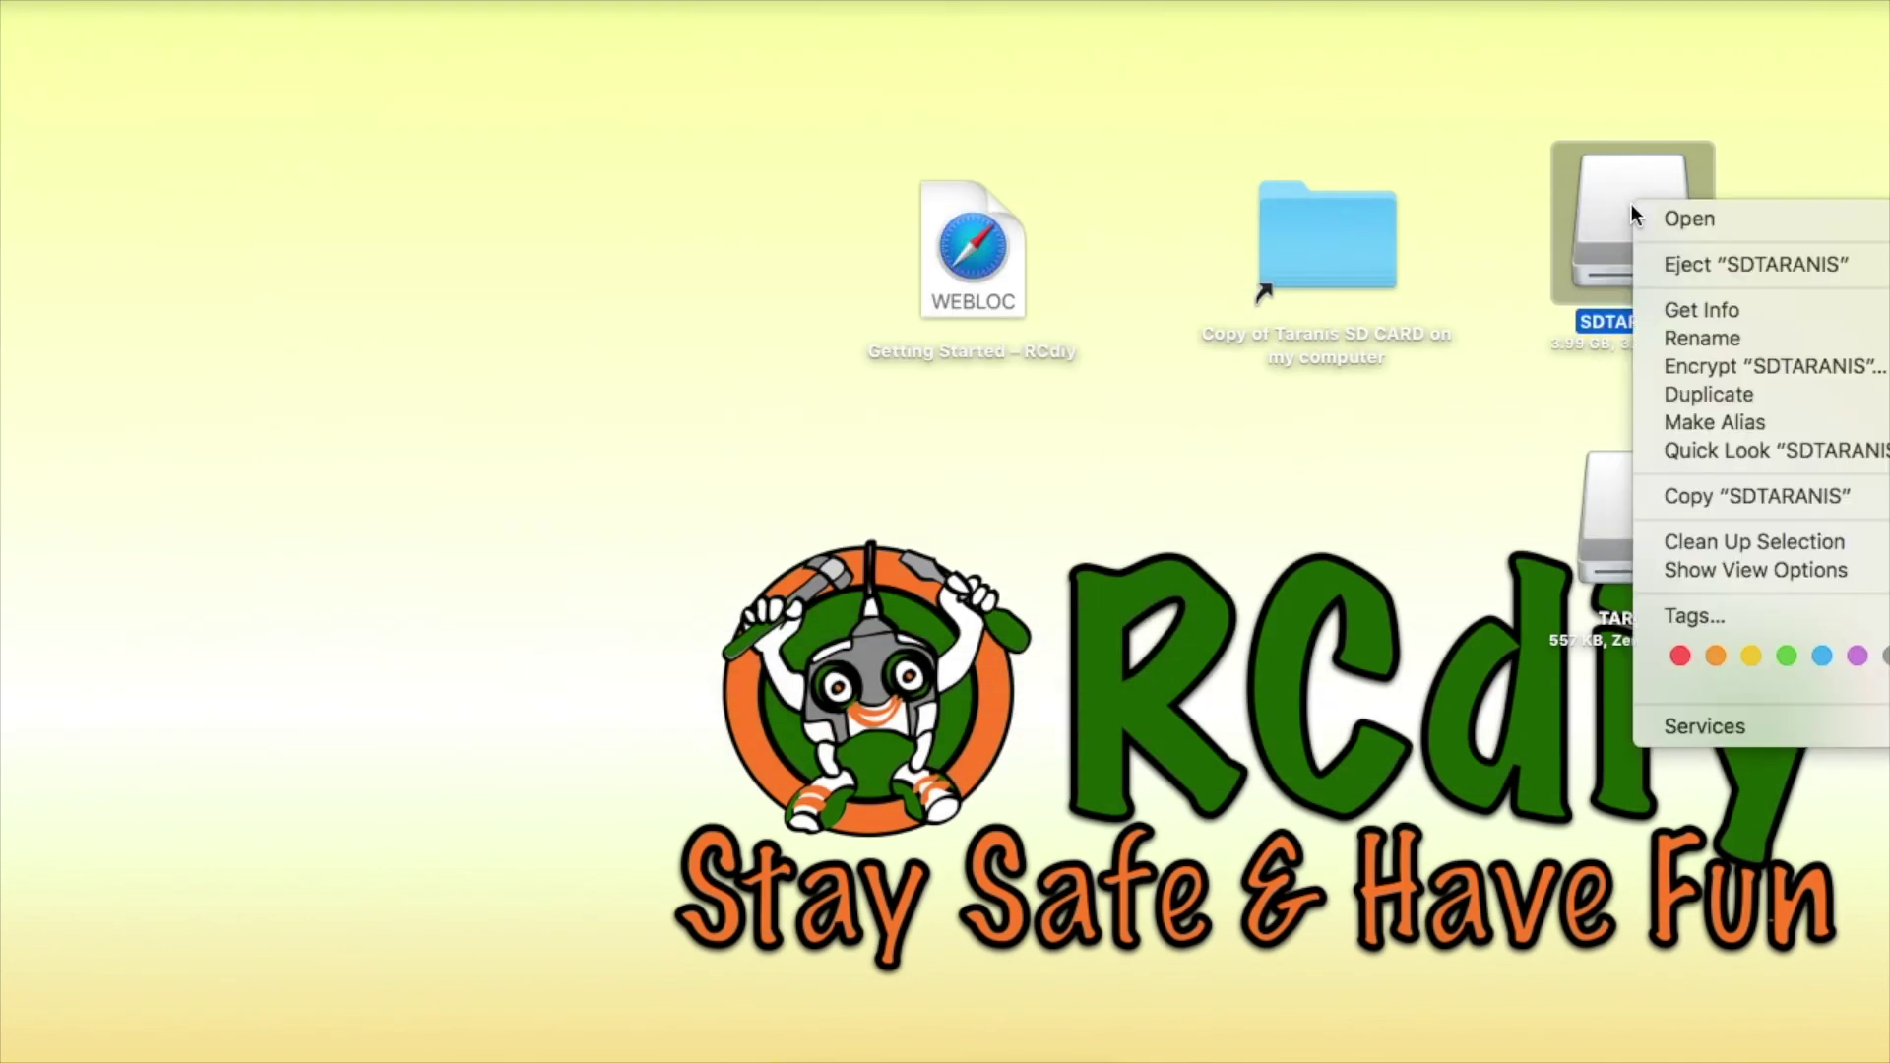
click(1691, 264)
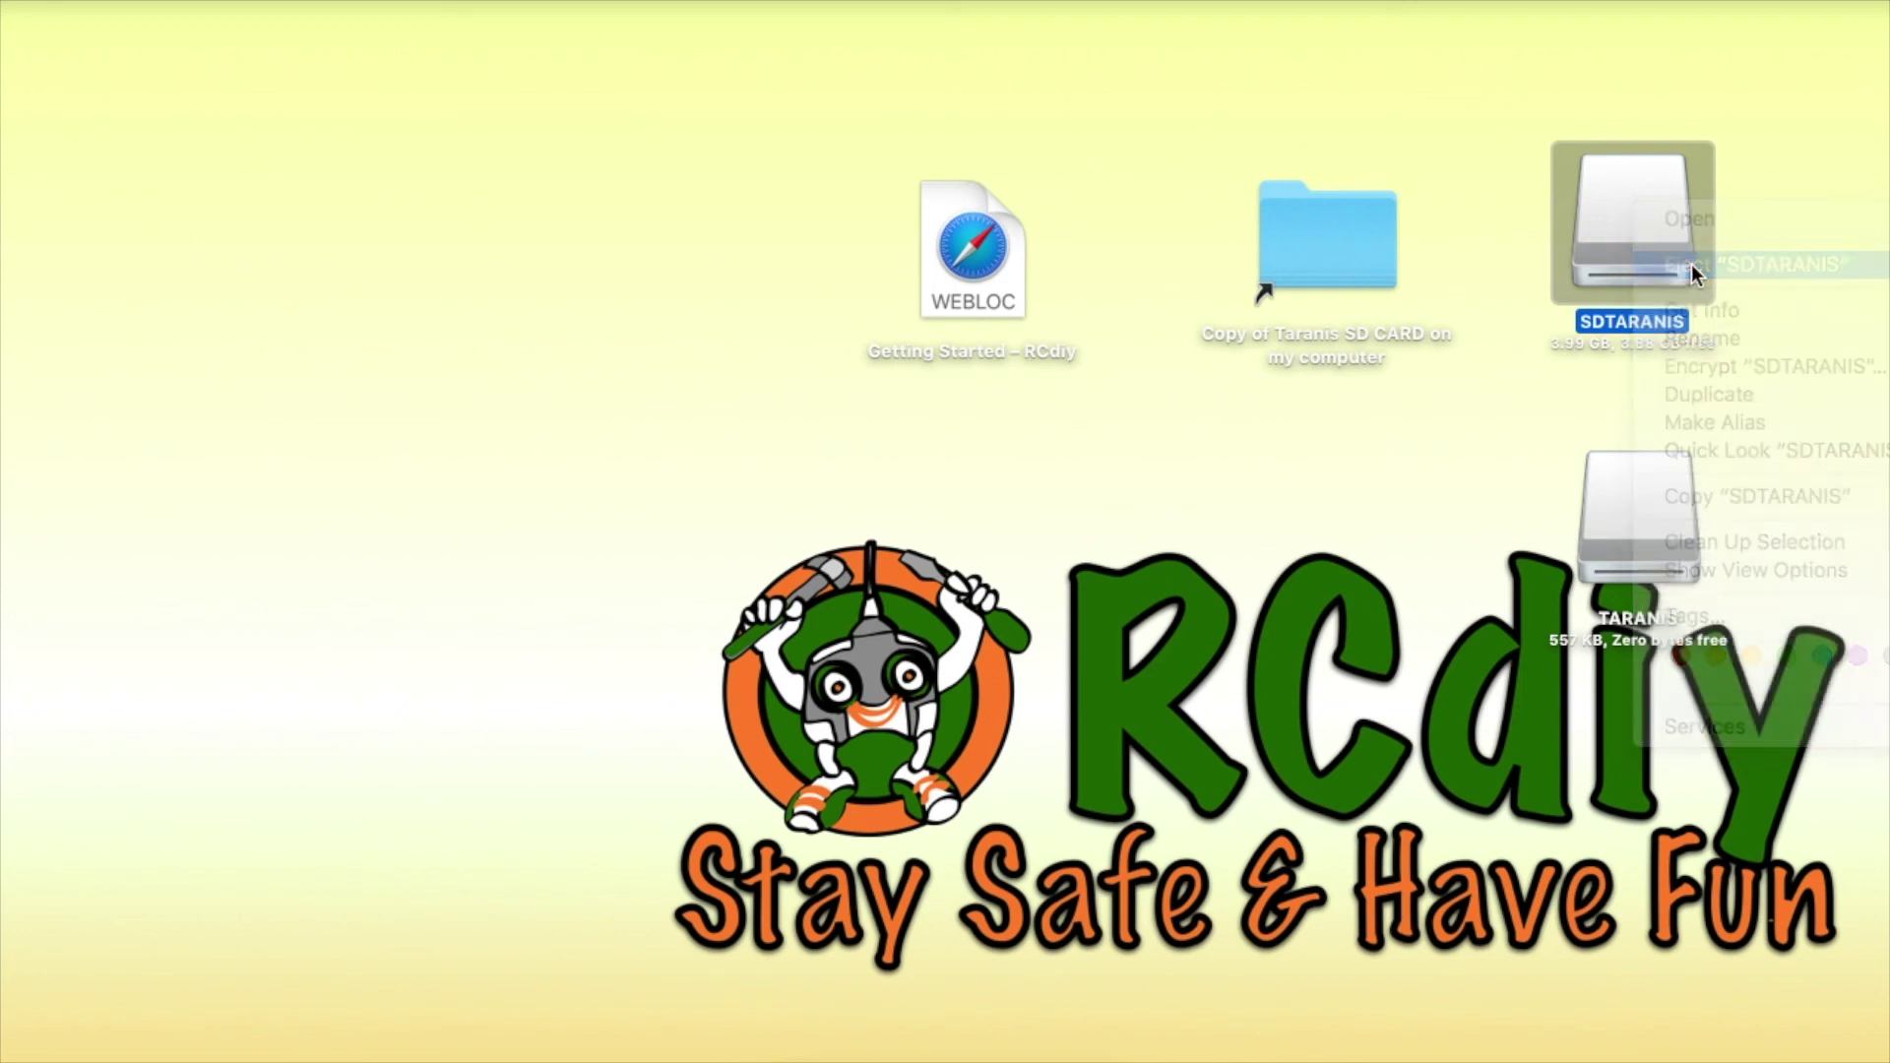
right_click(1654, 500)
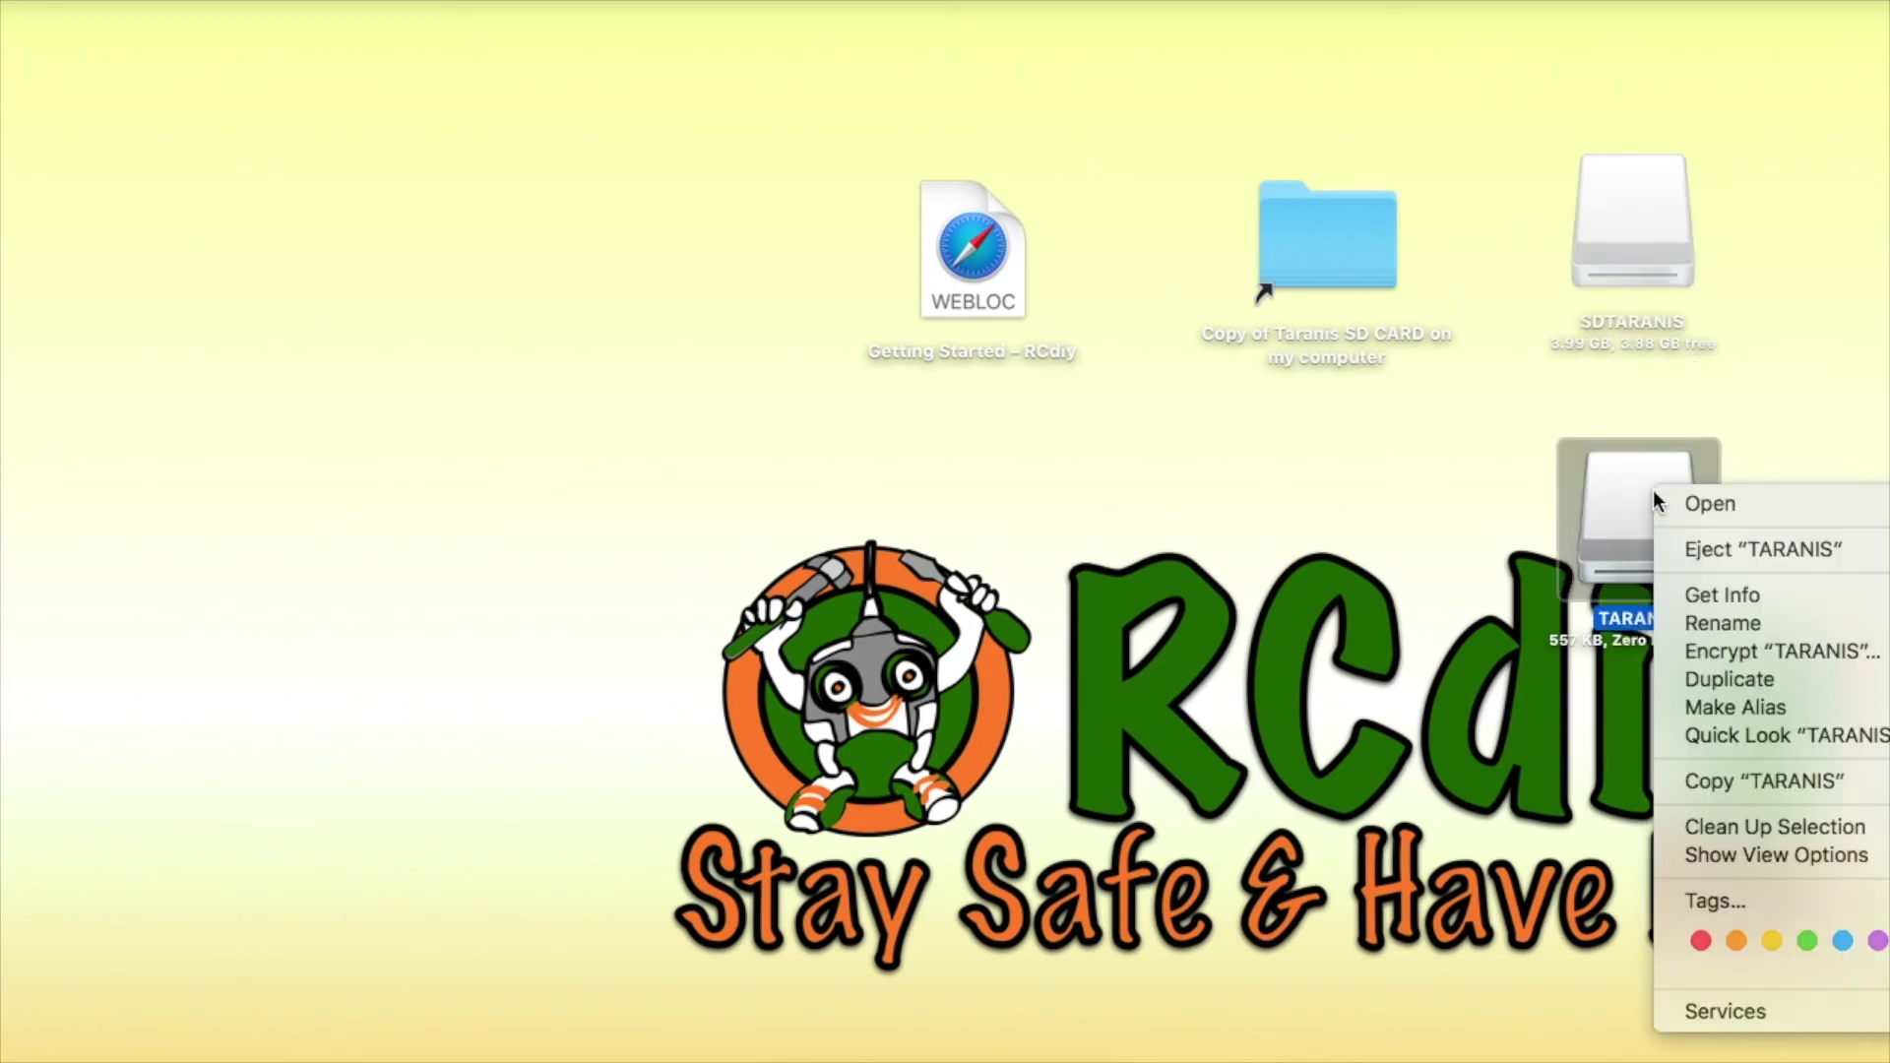
click(1692, 545)
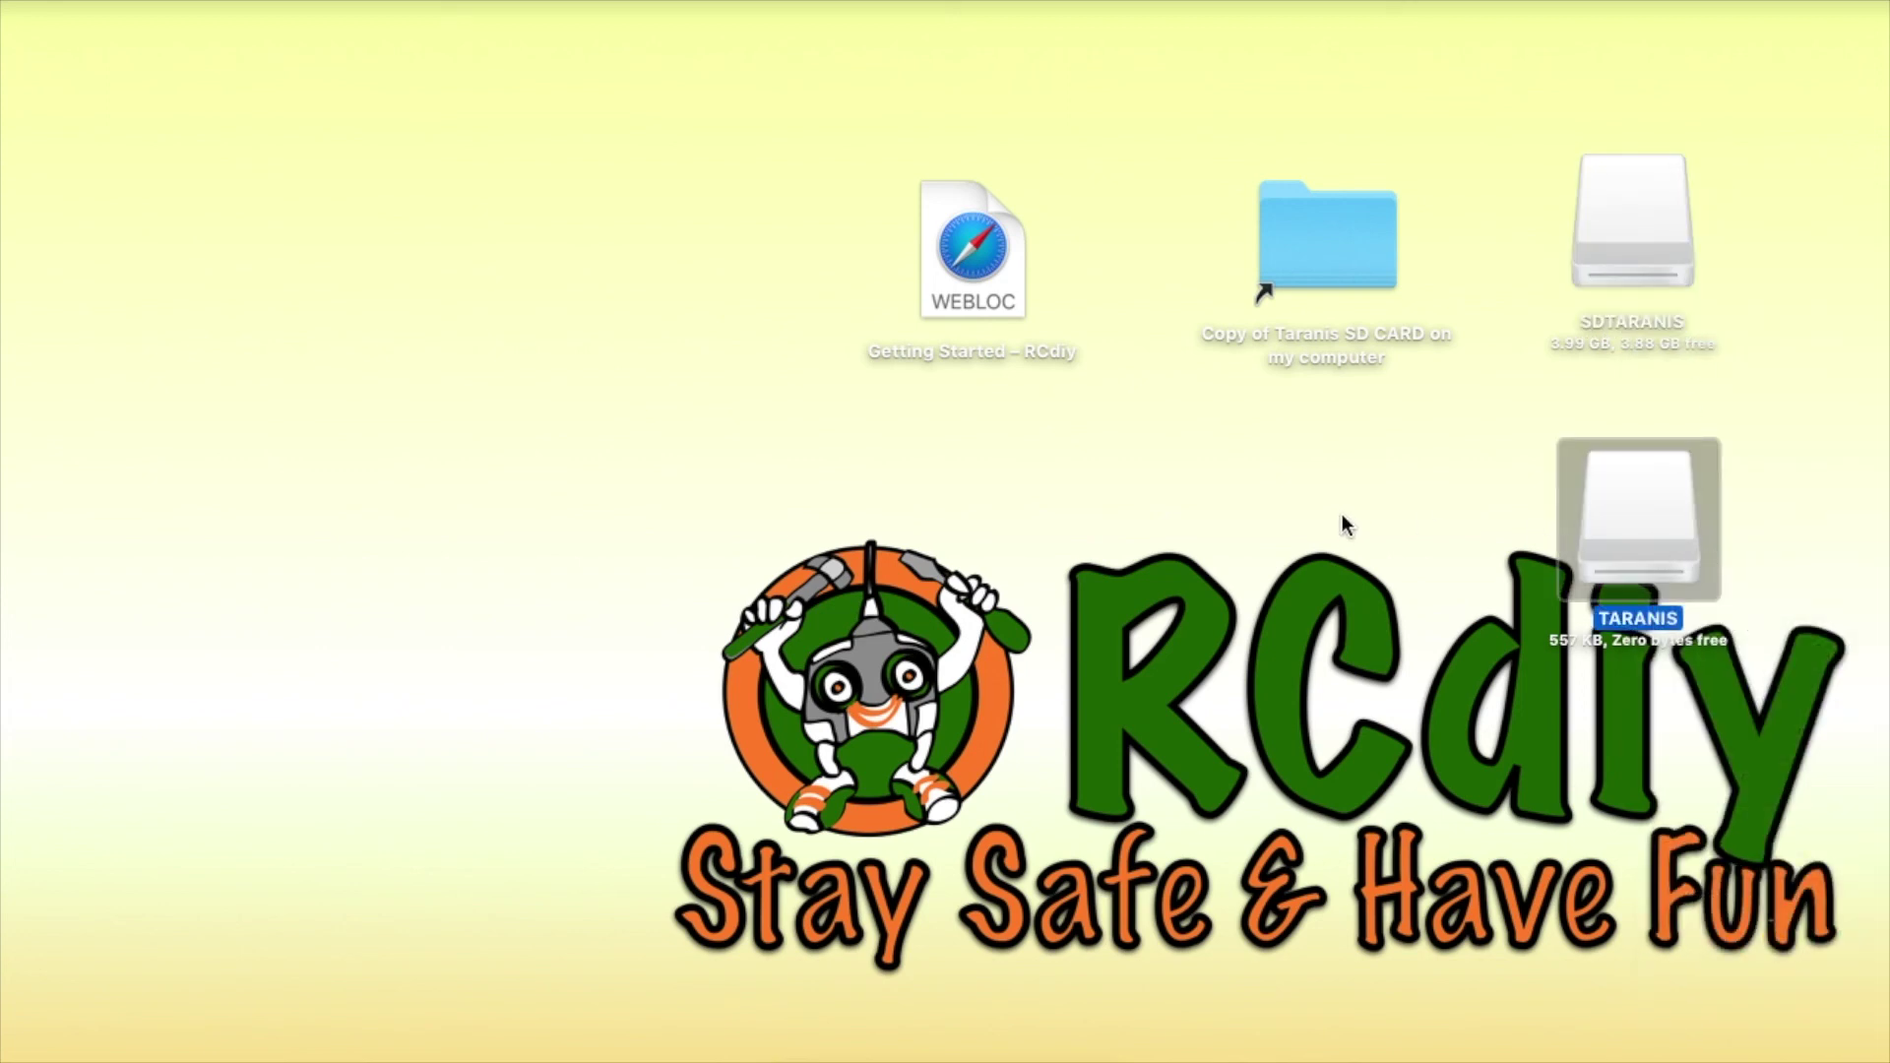